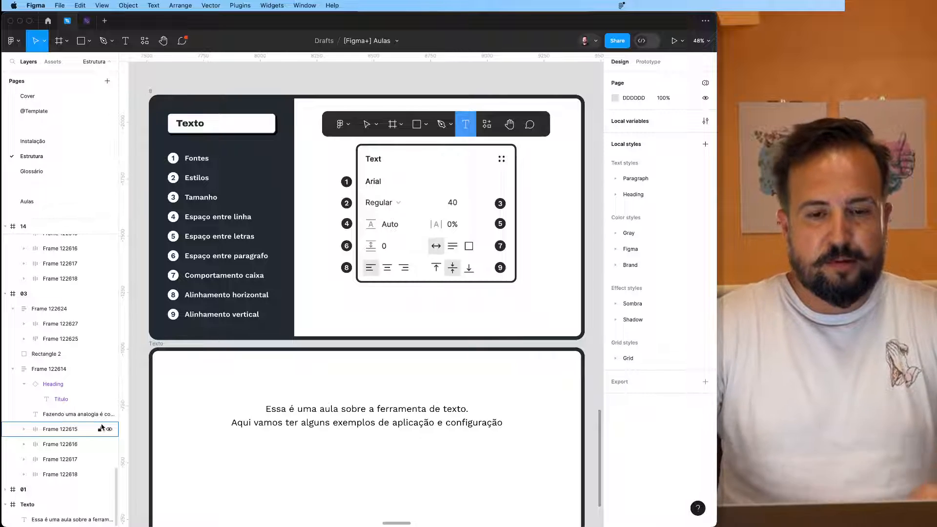
Step: Add a text layer reading "asdadsadsadsadsa" above the two-line paragraph in the Texto frame
click(305, 426)
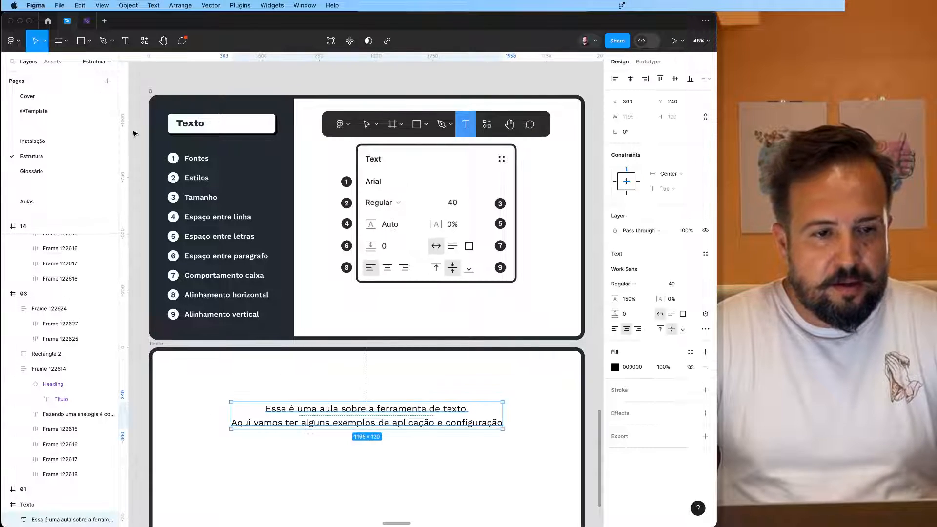
click(126, 39)
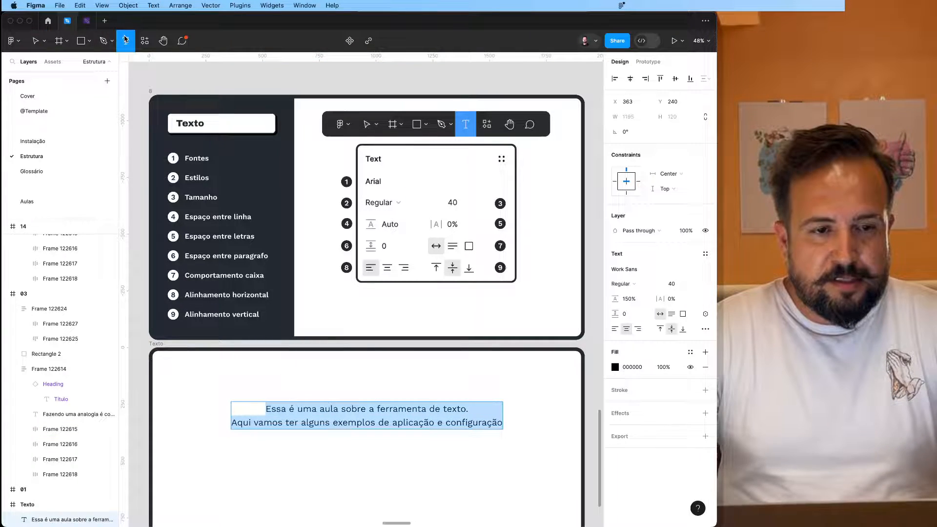
click(328, 386)
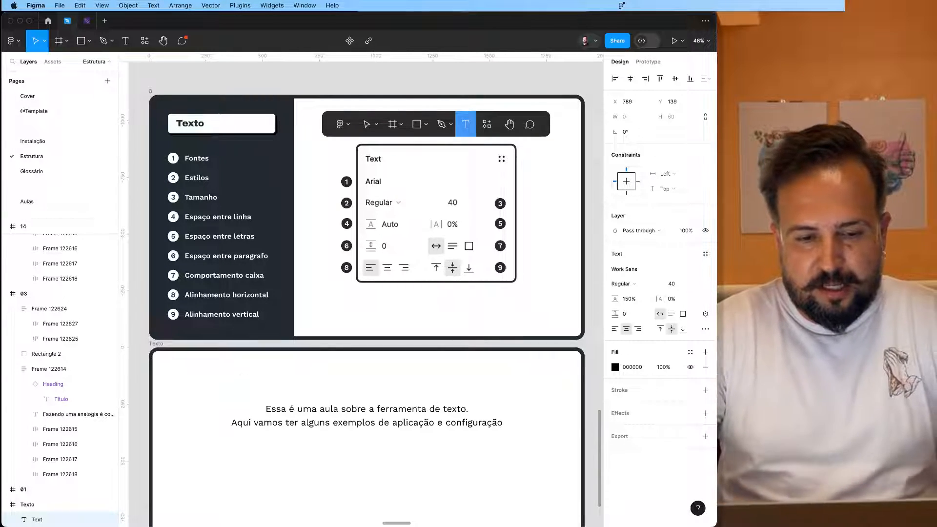
text(asdadsadsadsadsa)
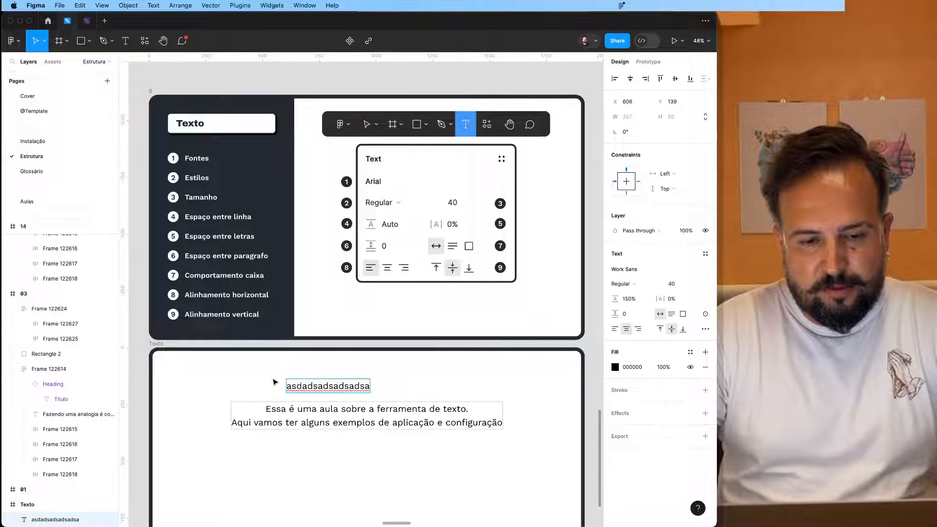
key(Escape)
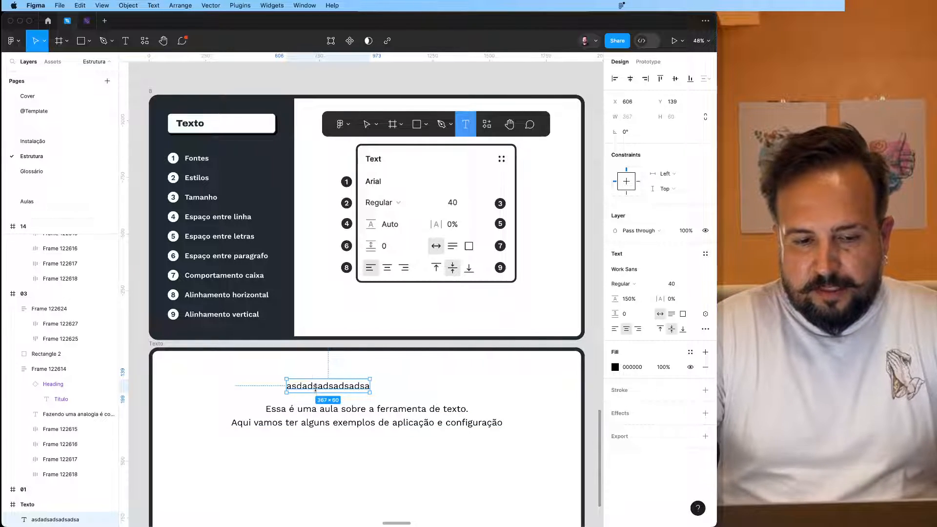
Step: Move the "asdadsadsadsadsa" text to the empty area below the two-line paragraph
click(449, 411)
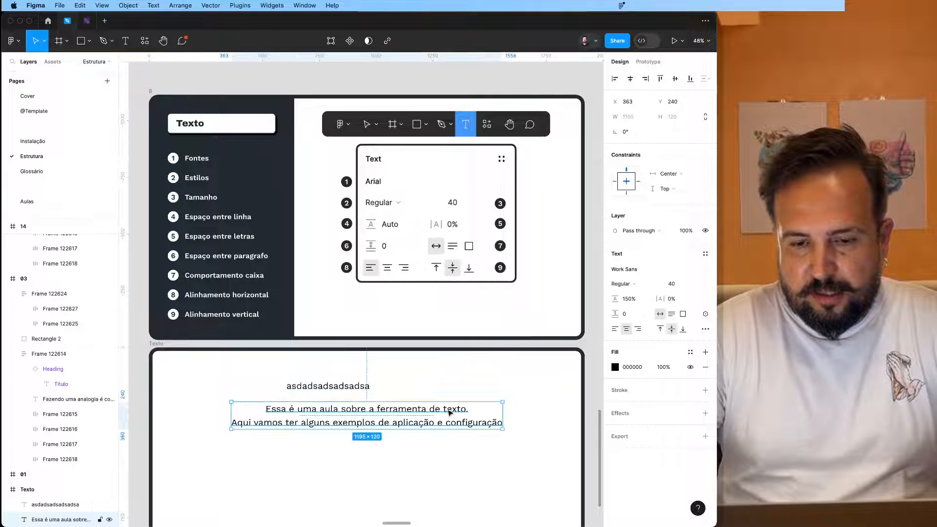
click(438, 376)
click(413, 421)
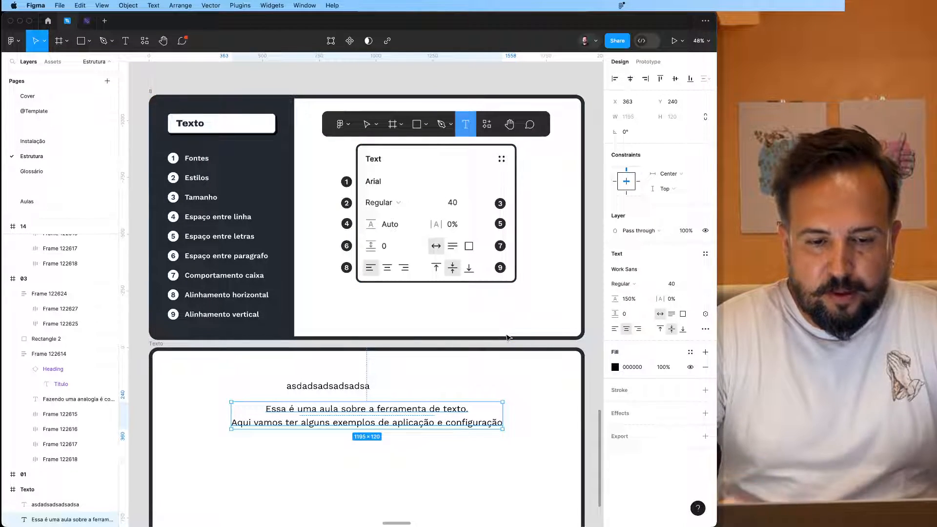
click(369, 386)
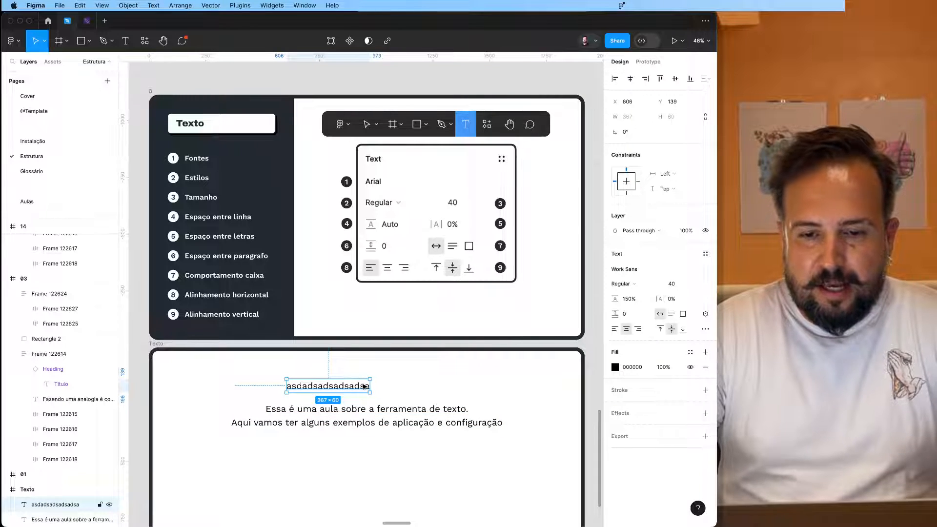
drag(346, 387, 395, 459)
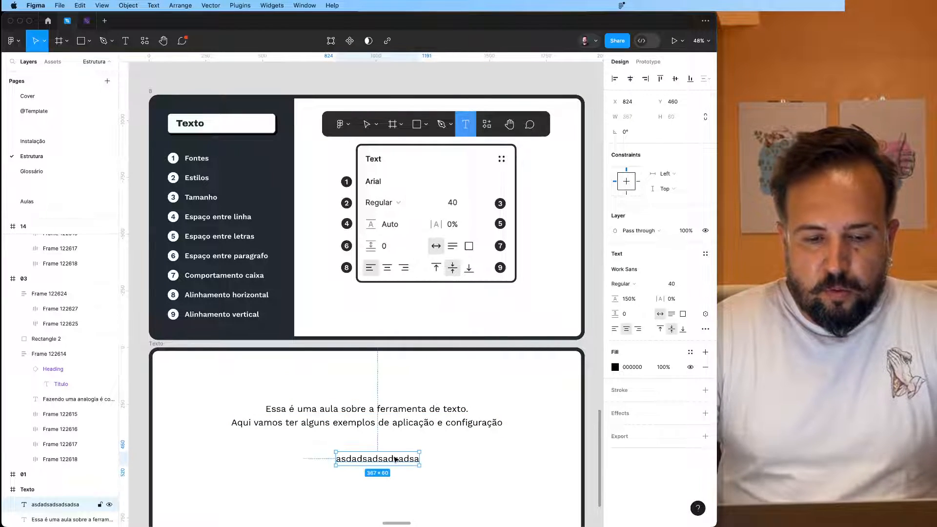
Step: Try to retype the placeholder text as an example word and delete that text layer
double_click(394, 457)
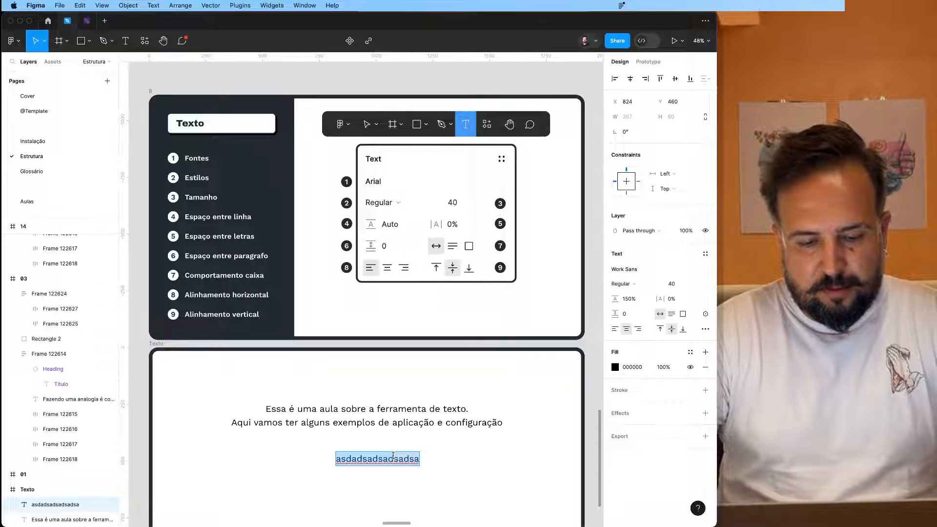
text(EXE)
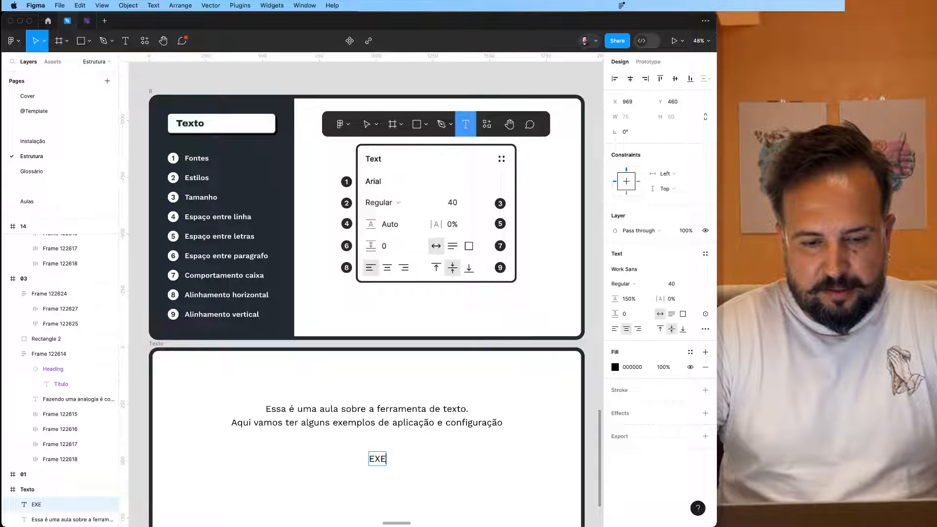
text(x)
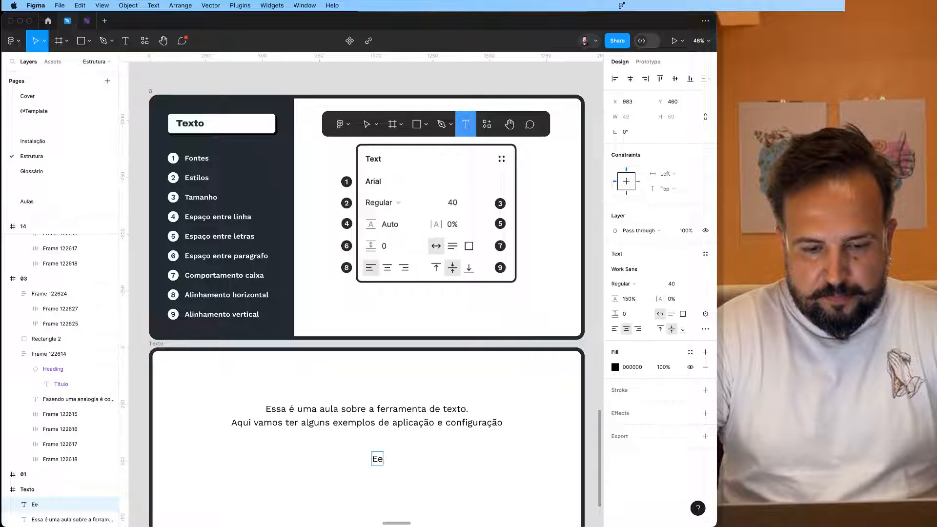
text(mplo)
key(super+a)
key(BackSpace)
key(Escape)
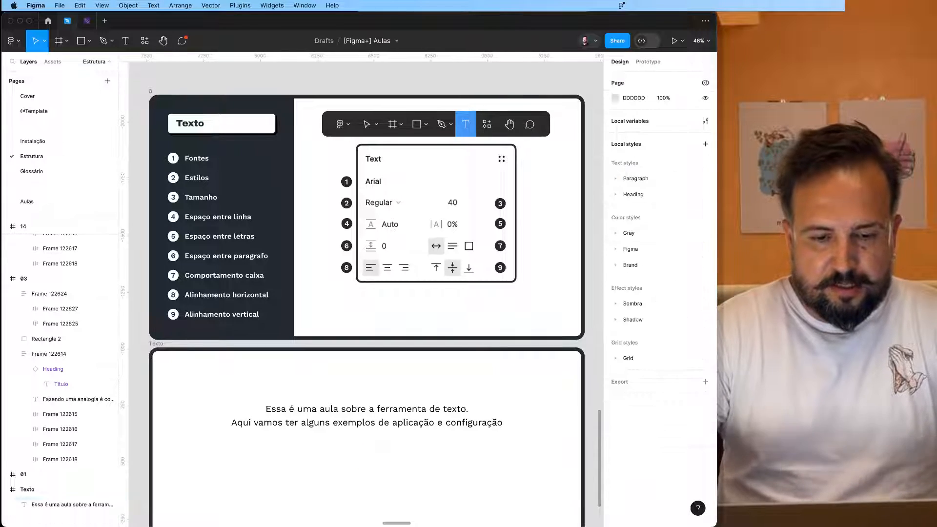
Step: Set the font of the two-line paragraph in the Texto frame to Arial
click(417, 429)
click(629, 269)
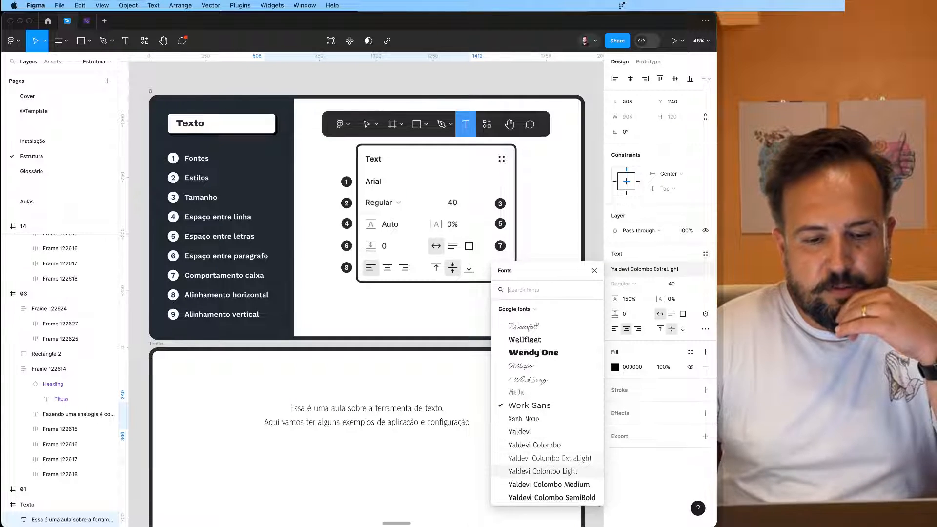
key(Down)
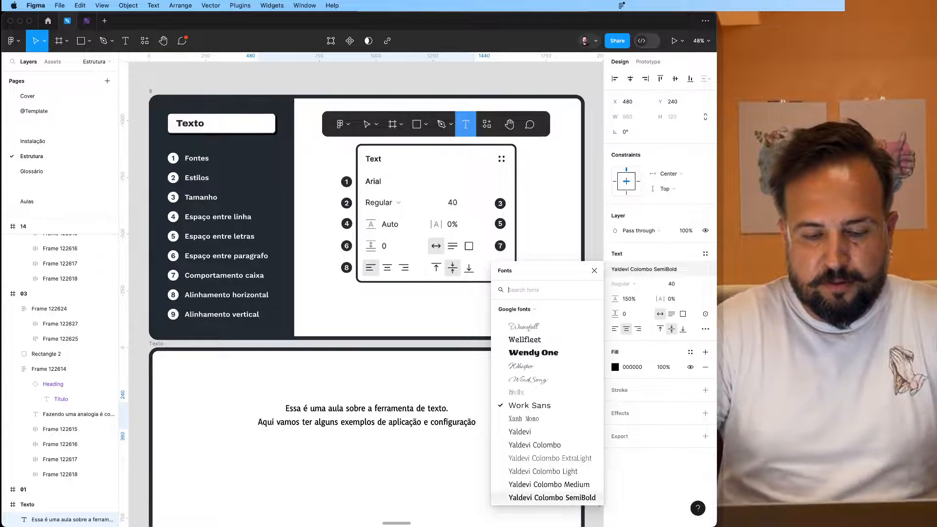
text(arial)
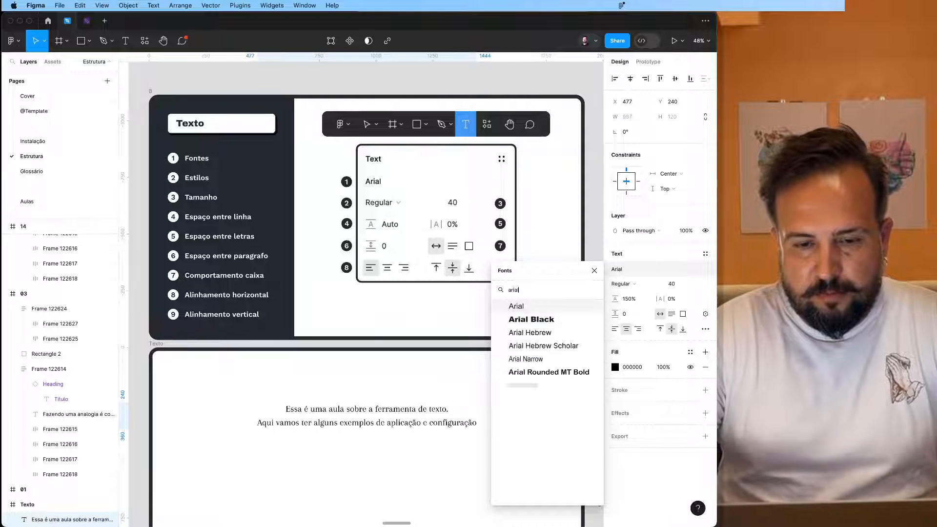
key(Return)
Step: Set the two-line paragraph's font to Verdana
click(617, 270)
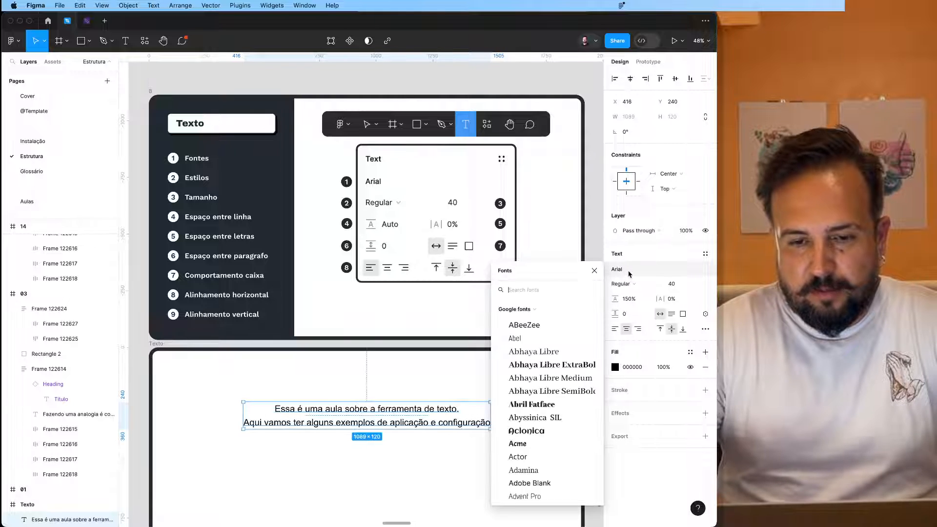
text(ver)
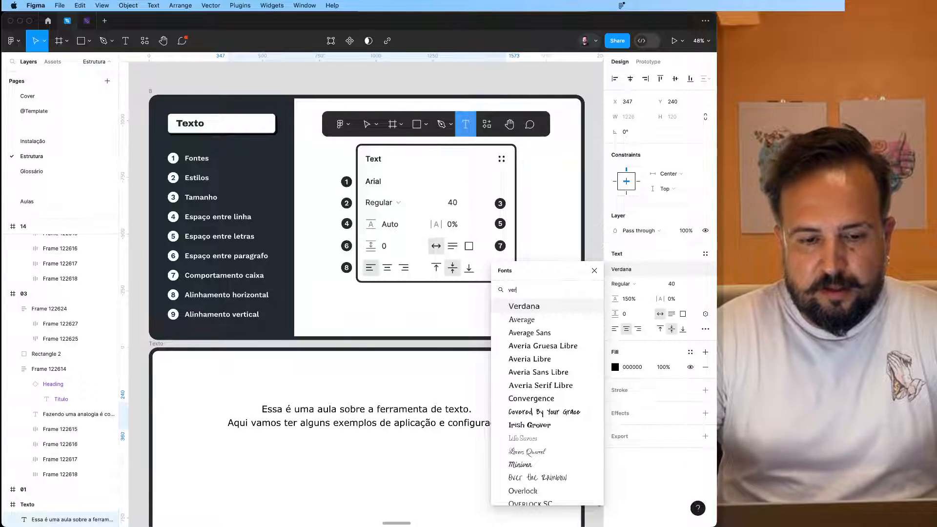
key(Return)
Step: Browse the available fonts by category, examining the popular fonts, the fonts used in this file and the Google fonts
click(636, 268)
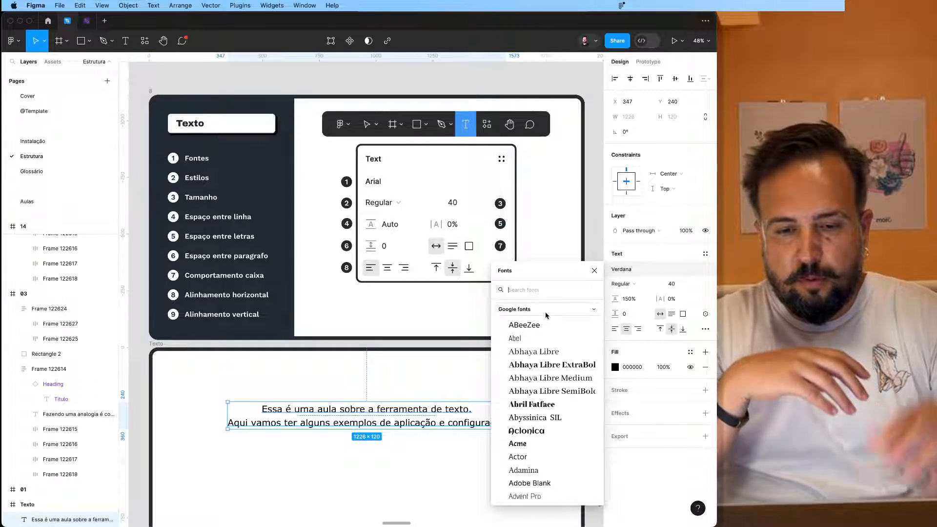
click(546, 314)
click(547, 304)
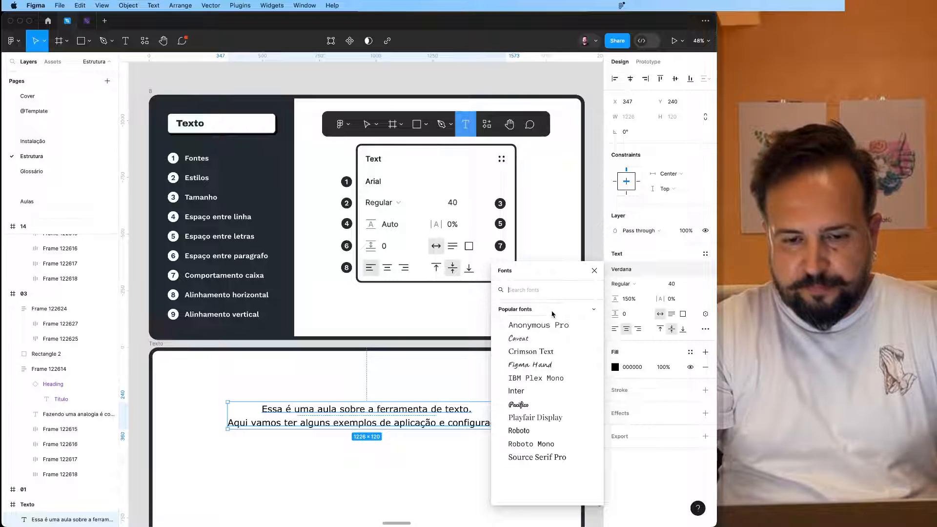
click(551, 311)
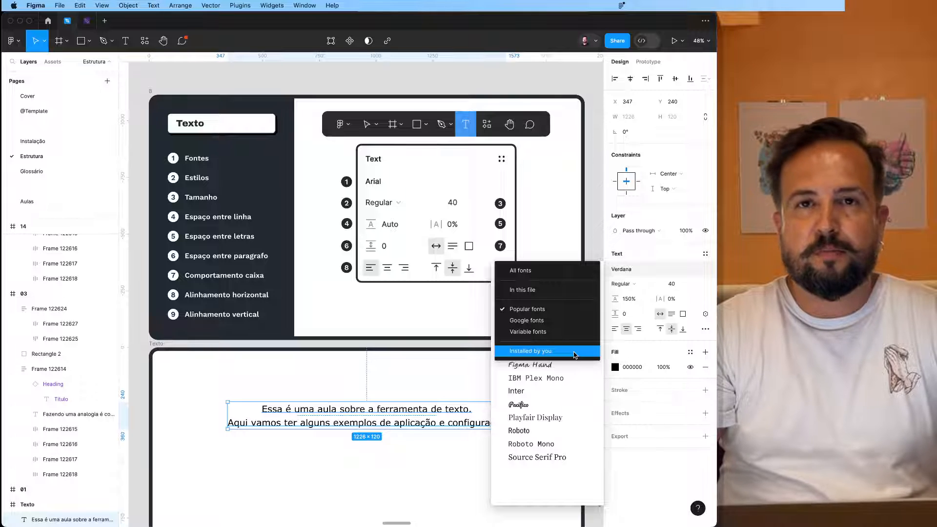
click(566, 293)
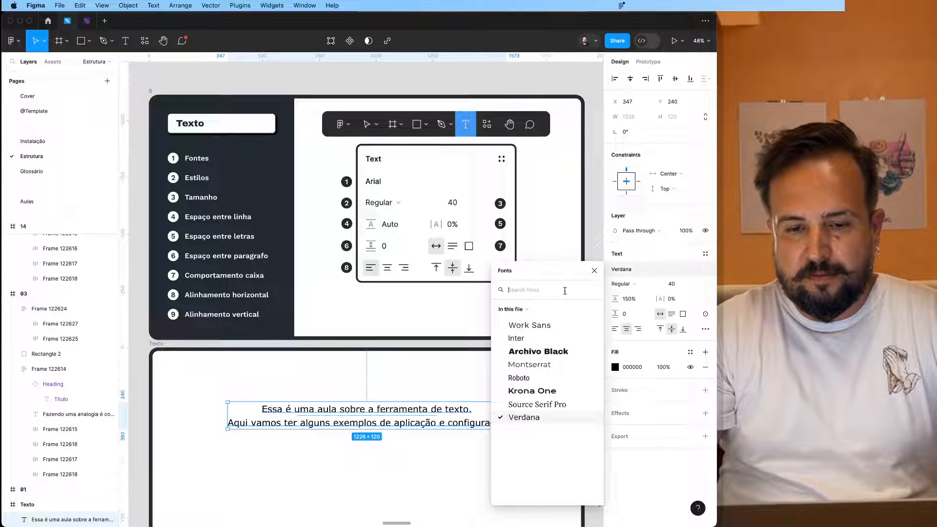
click(566, 325)
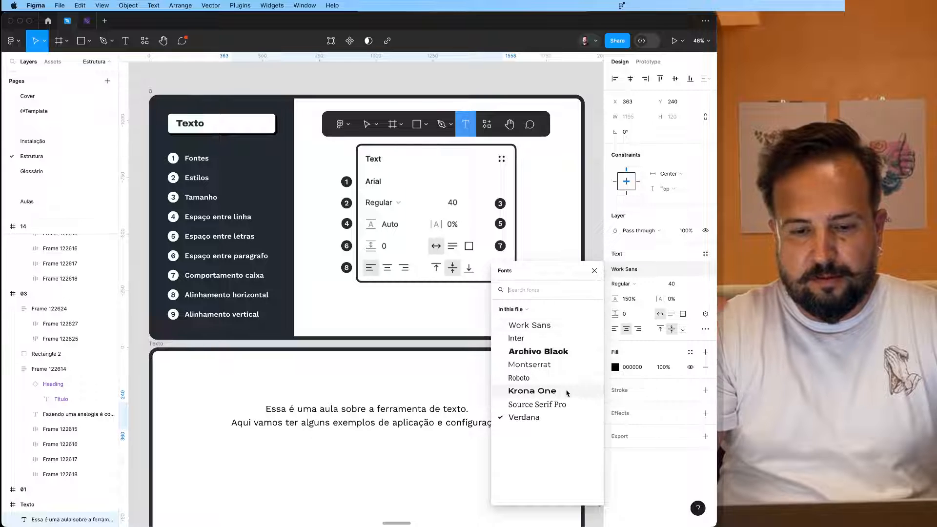
click(525, 311)
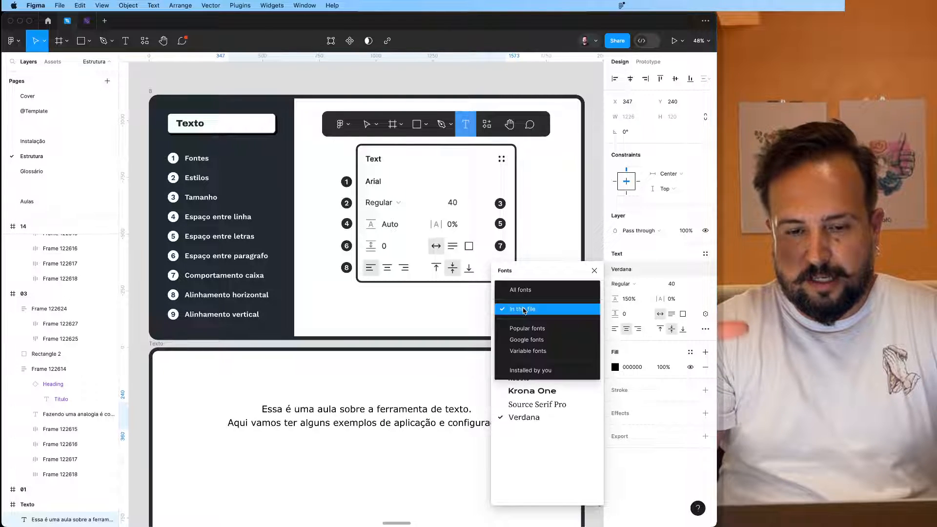
click(532, 340)
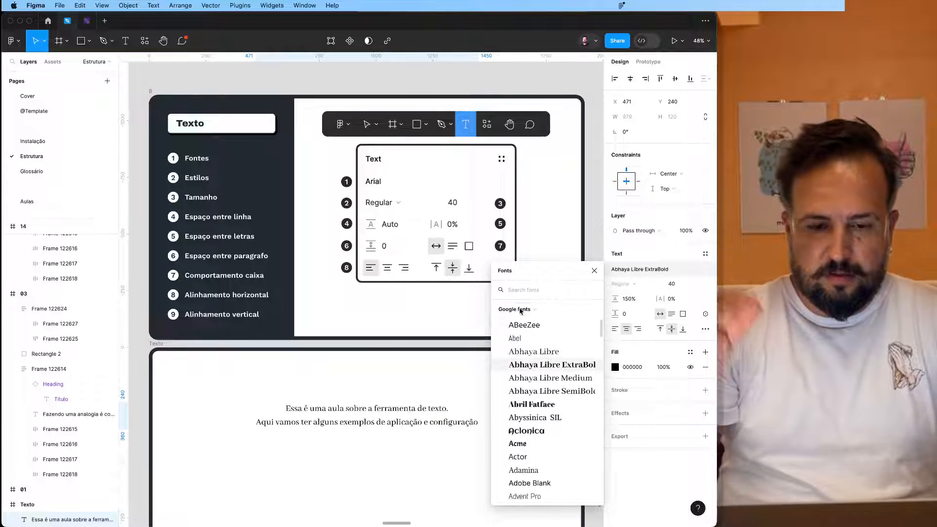
Step: Search for "work" and set the two-line paragraph's font to Work Sans
text(work)
key(Return)
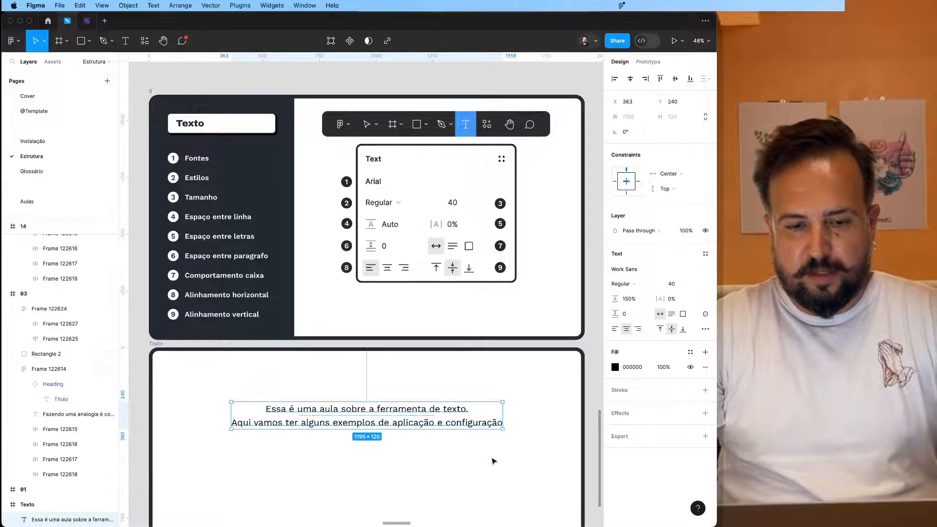
click(512, 475)
click(462, 417)
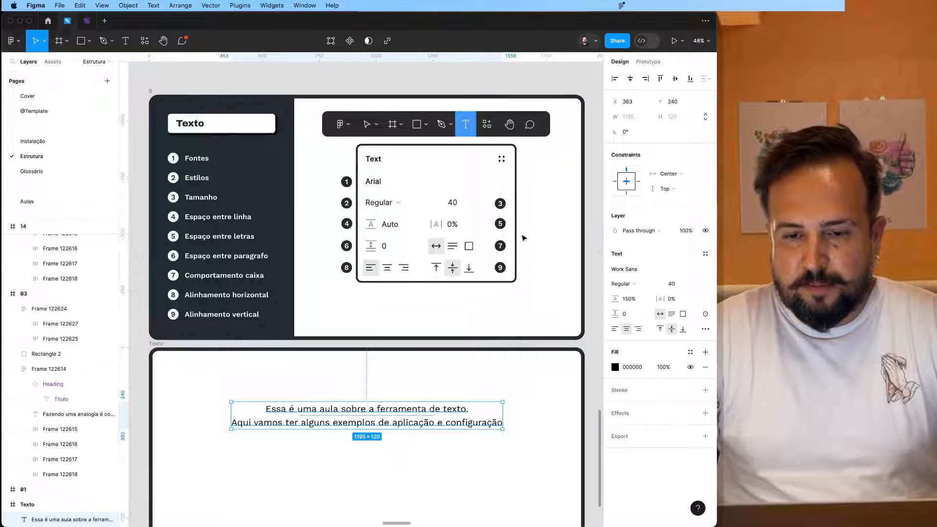
Step: Preview the heavier Work Sans styles, from Medium to ExtraBold, on the two-line paragraph in the Texto frame
click(198, 163)
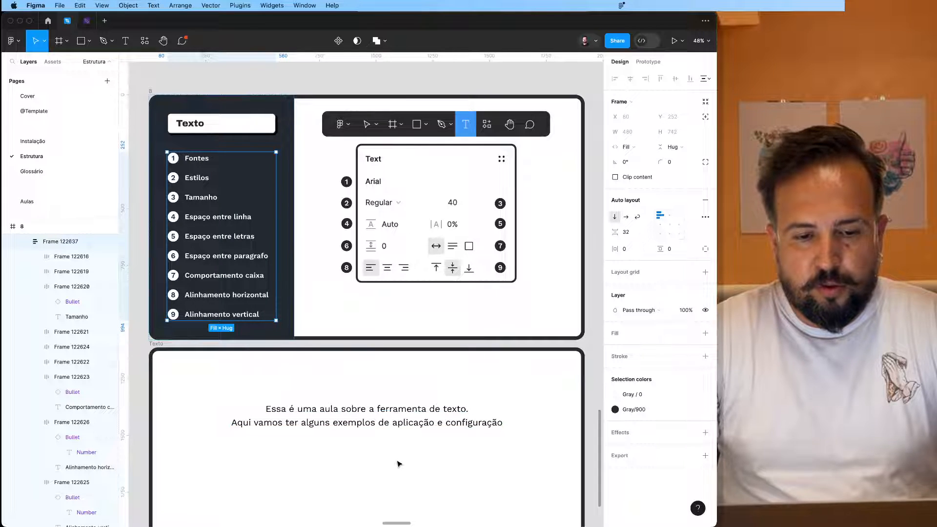
click(367, 410)
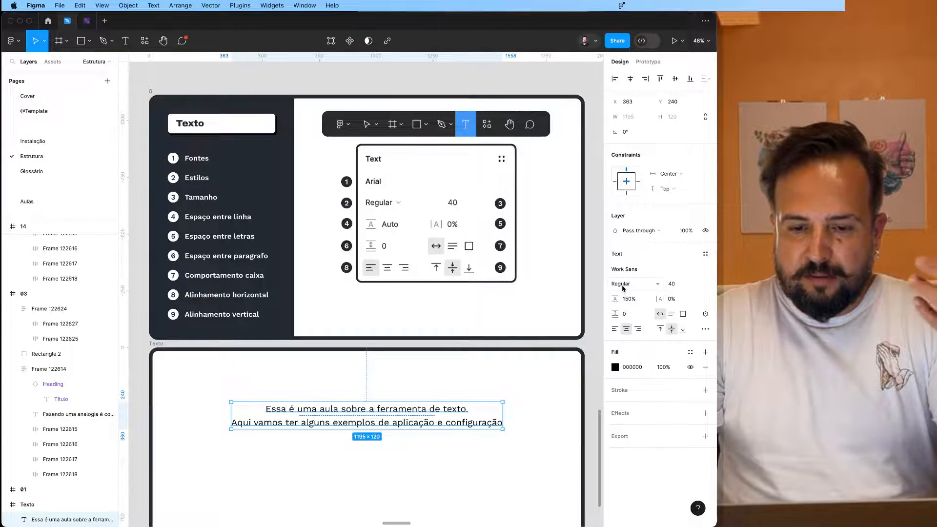
click(622, 288)
key(Down)
key(Down)
key(Down)
key(Down)
key(Down)
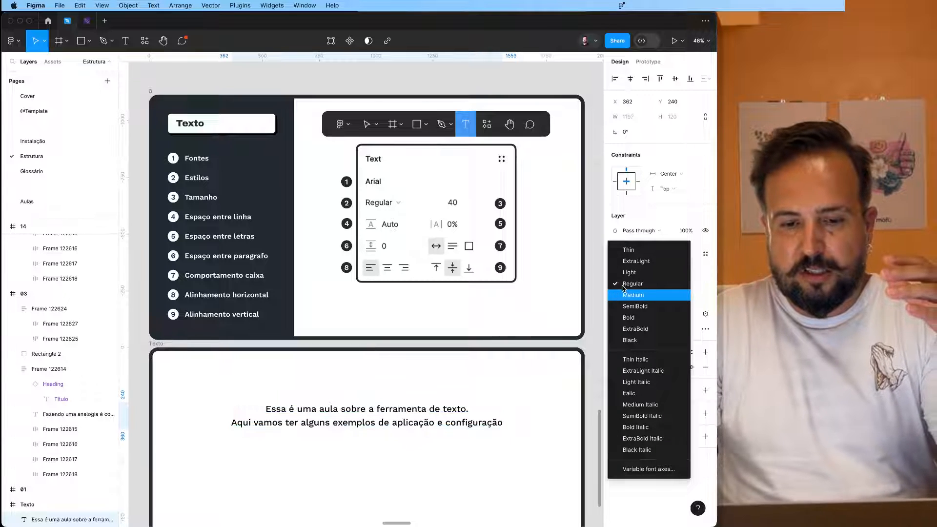
key(Up)
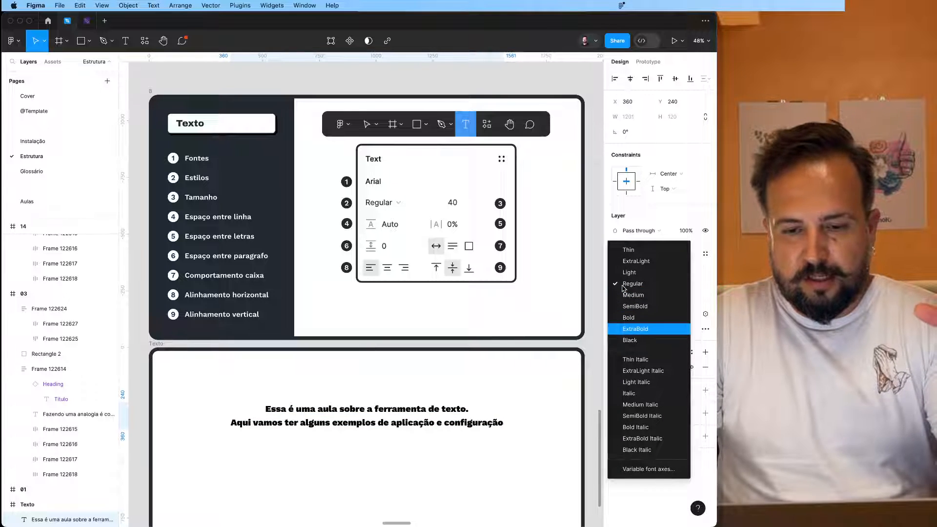
key(Down)
key(Up)
key(Up)
key(Down)
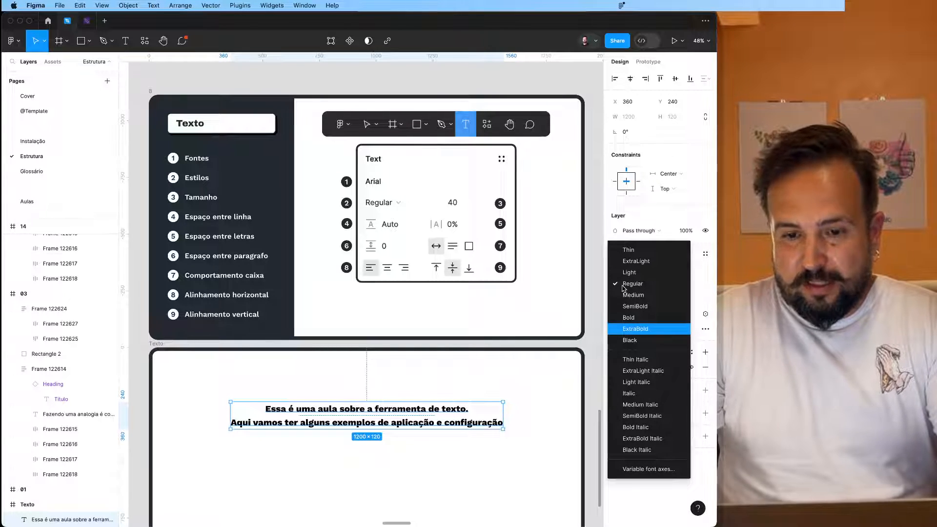
Step: Preview the lighter Work Sans weights and the italic styles on the two-line paragraph
key(Up)
key(Up)
key(Up)
key(Up)
key(Up)
key(Up)
key(Up)
key(Down)
key(Down)
key(Down)
key(Down)
key(Down)
key(Down)
key(Down)
key(Down)
key(Down)
key(Down)
key(Down)
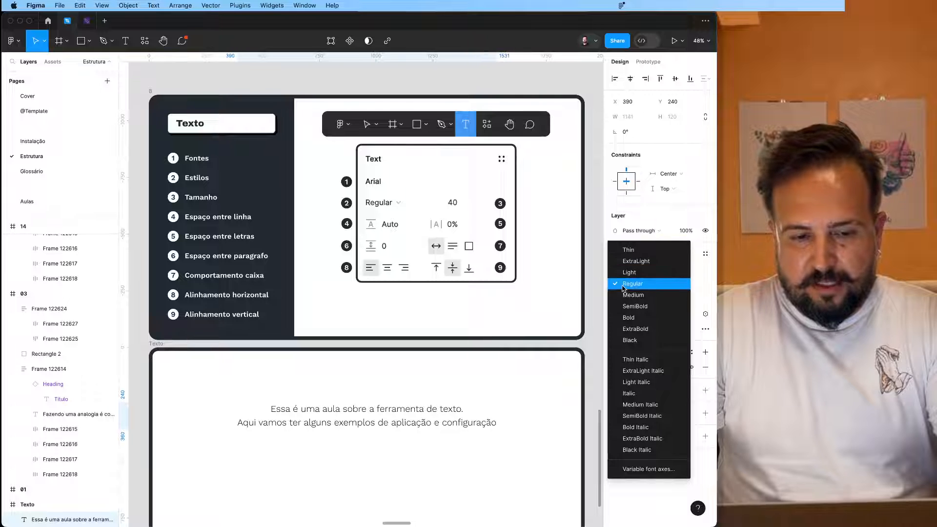
key(Down)
key(Down)
key(Down)
key(Down)
key(Down)
key(Down)
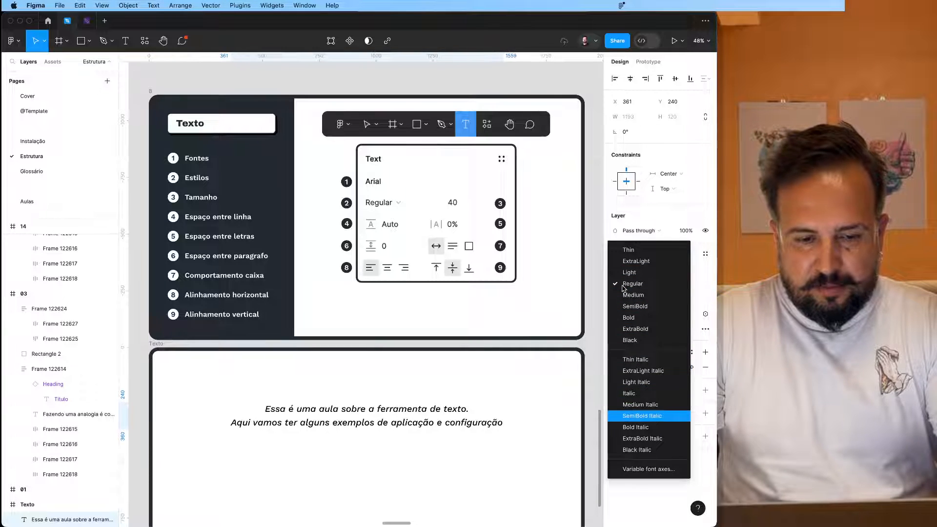
Step: Go back through the italic and upright styles and apply Regular to the two-line paragraph
key(Up)
key(Up)
key(Up)
key(Up)
key(Up)
key(Up)
key(Up)
key(Up)
key(Up)
key(Up)
key(Up)
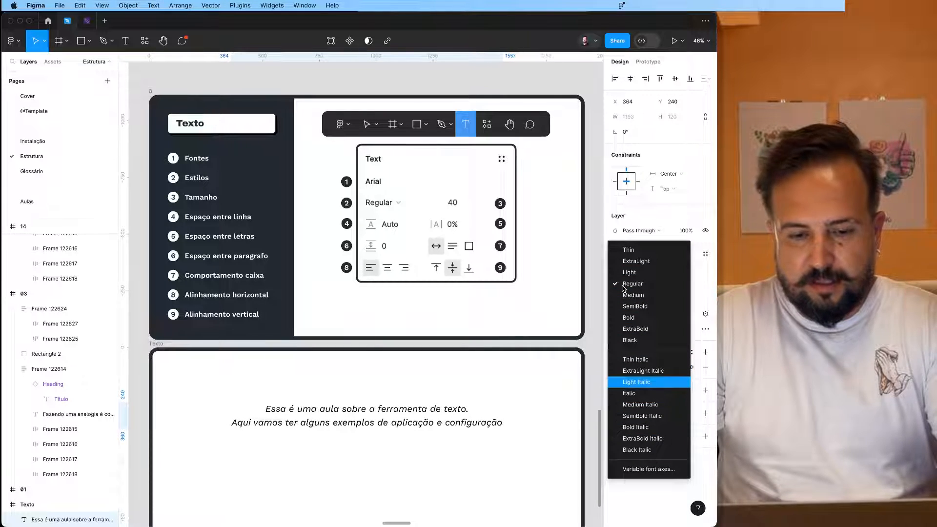
key(Up)
key(Up)
key(Up)
key(Up)
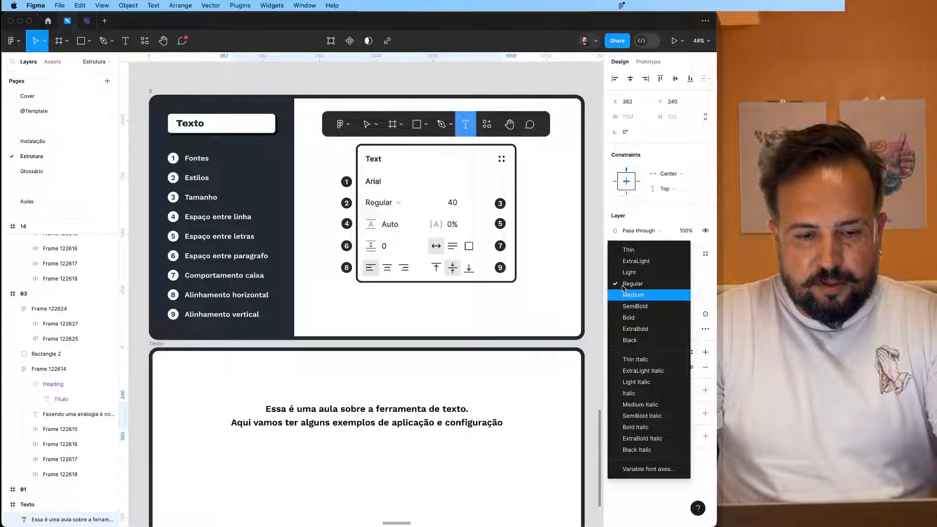
key(Down)
key(Down)
key(Up)
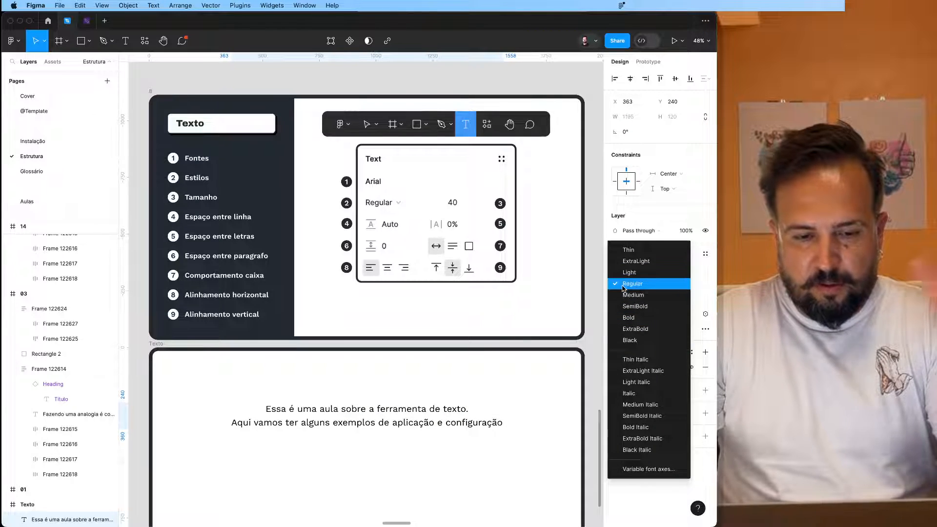
key(Return)
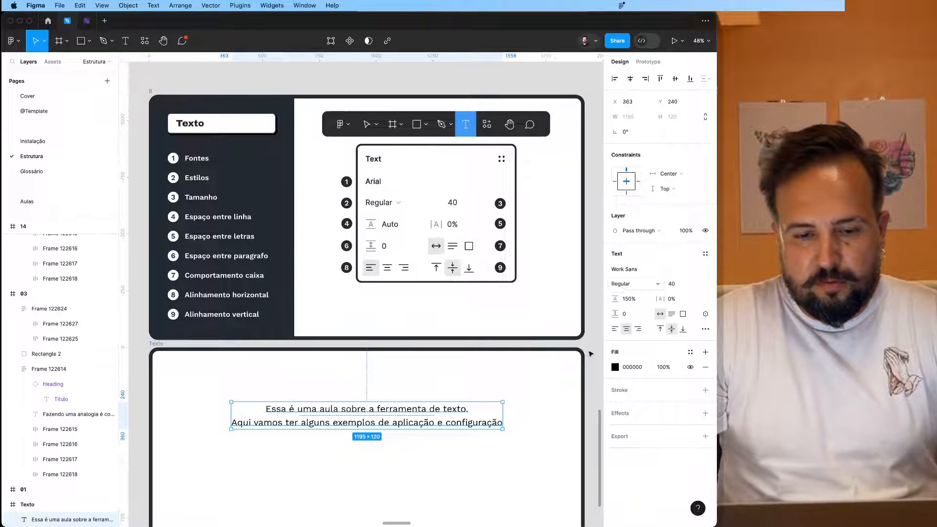
Step: Set the two-line paragraph's font size to 400
click(547, 408)
click(410, 414)
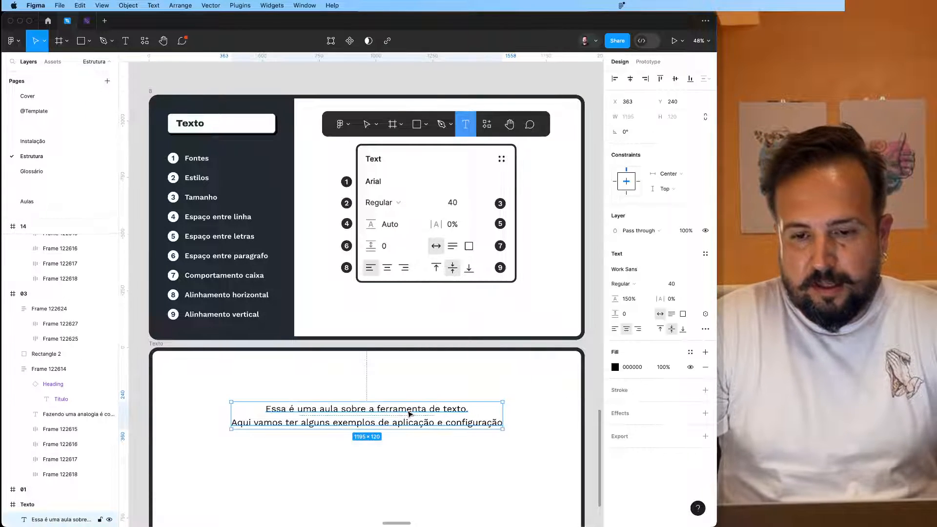
click(436, 442)
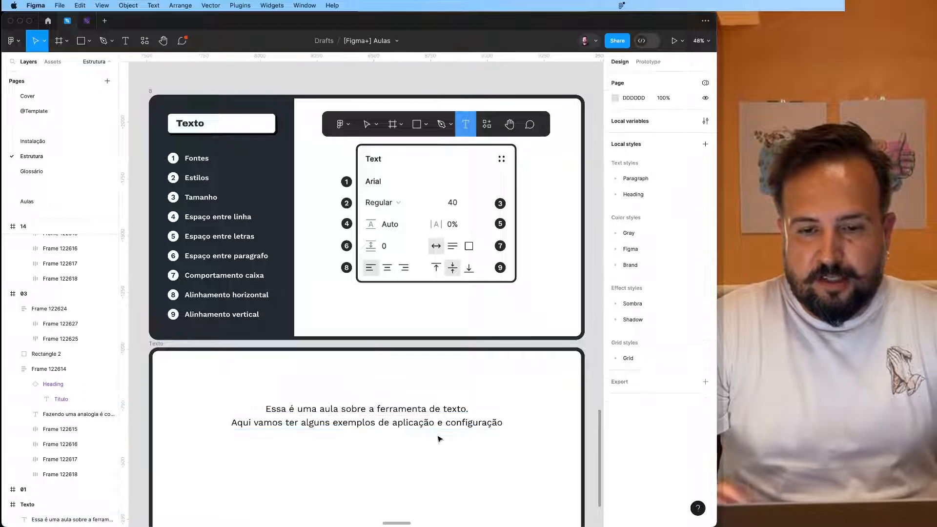
click(436, 418)
click(678, 284)
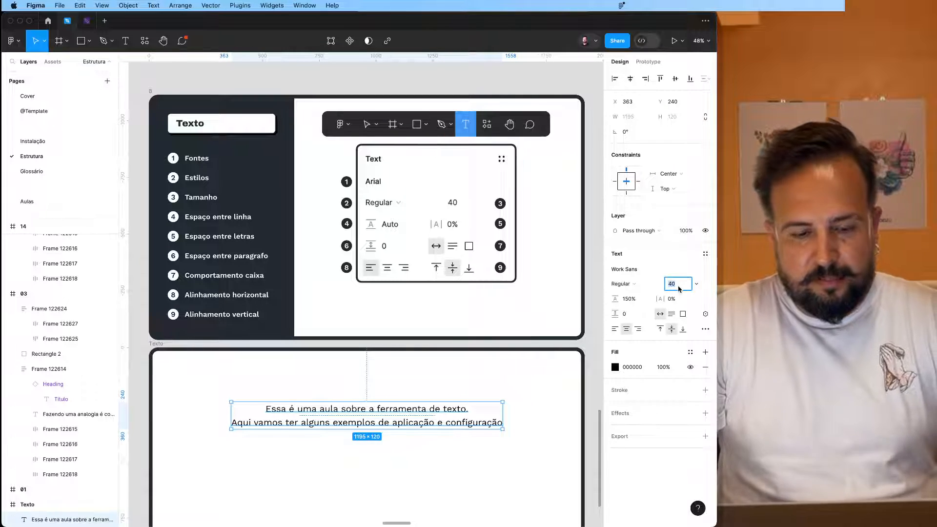
text(400)
key(Return)
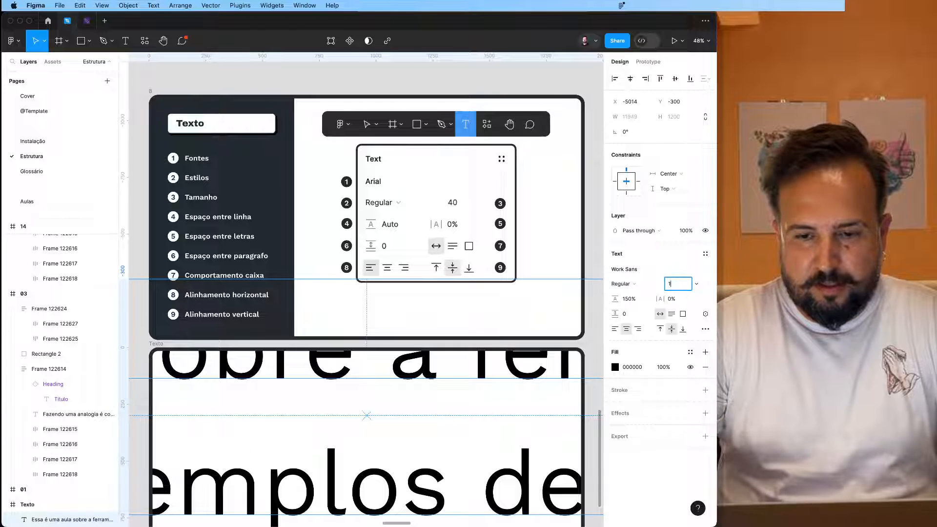
Step: Set the two-line paragraph's font size to 1 and increase it in small increments to 57
text(1)
key(Return)
key(Up)
key(Up)
key(Up)
key(Up)
key(Up)
key(Up)
key(Up)
key(Up)
key(Up)
key(Up)
key(Up)
key(Up)
key(Up)
key(Up)
key(Up)
key(Up)
key(Up)
key(Up)
key(Up)
key(Up)
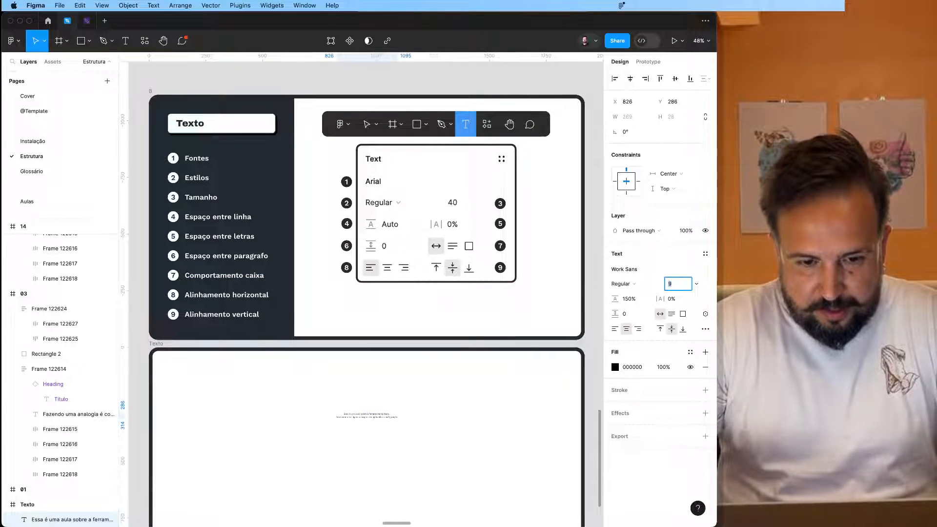
key(Down)
key(Up)
key(Up)
key(Up)
key(Up)
key(Up)
key(Up)
key(Up)
key(Up)
key(Up)
key(Up)
key(Up)
key(Up)
key(Up)
key(Up)
key(Up)
key(Up)
key(Up)
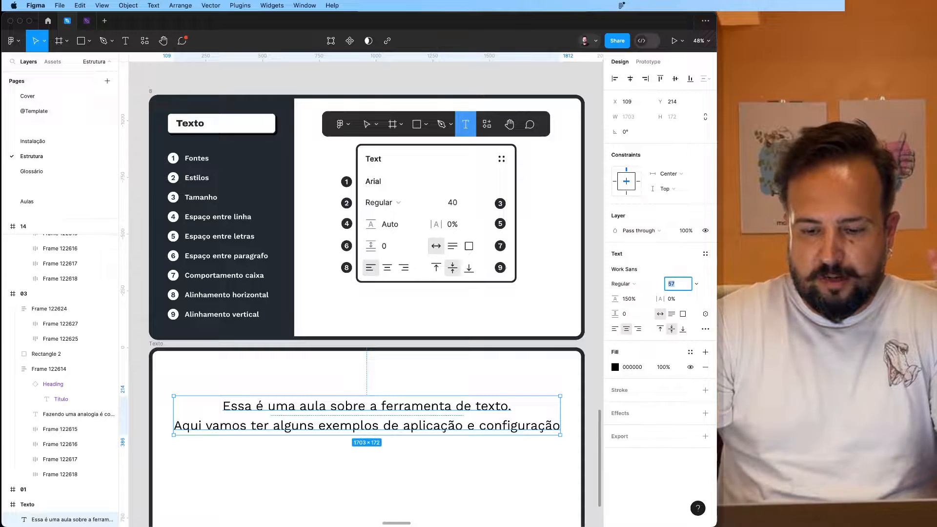
Step: Nudge the two-line paragraph's font size up and down around 57, finishing at 65
key(Up)
key(Up)
key(Up)
key(Up)
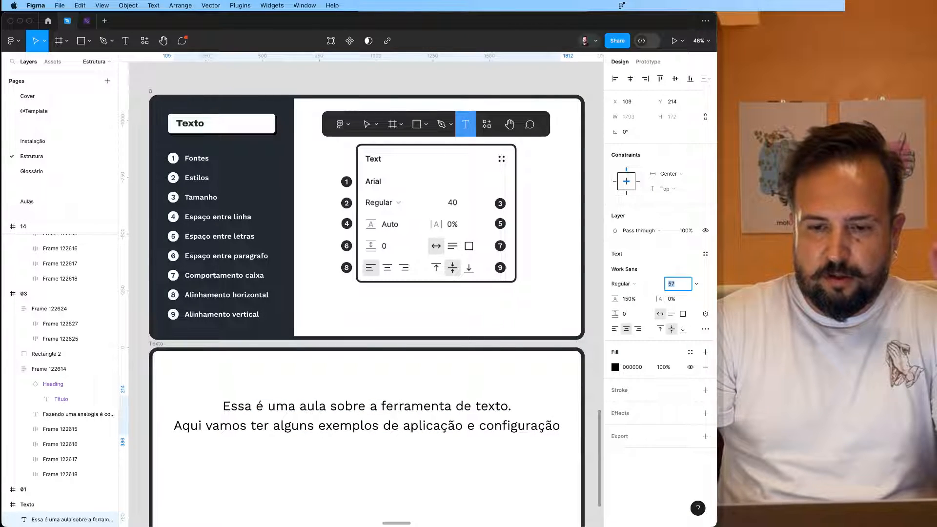
key(Down)
key(Down)
key(Down)
key(Down)
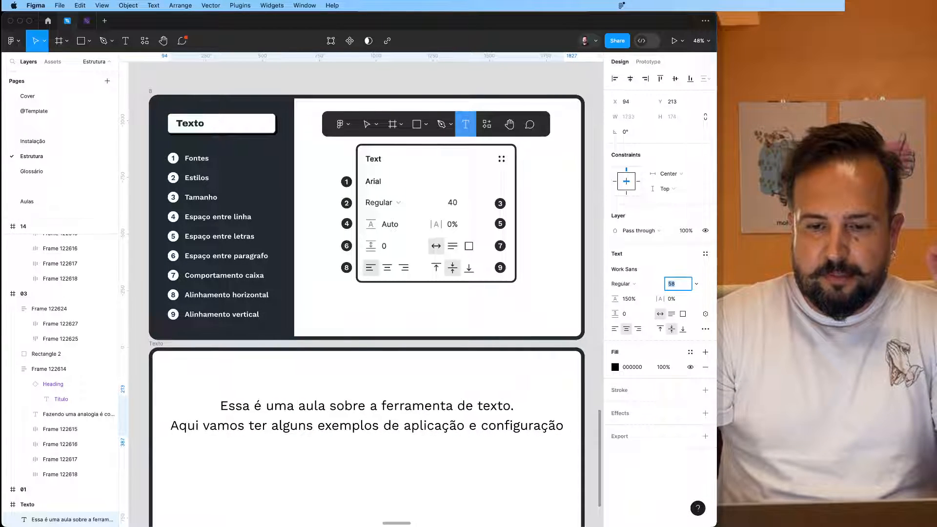
key(Up)
key(Up)
key(Up)
key(Up)
key(Up)
key(Up)
key(Up)
key(Up)
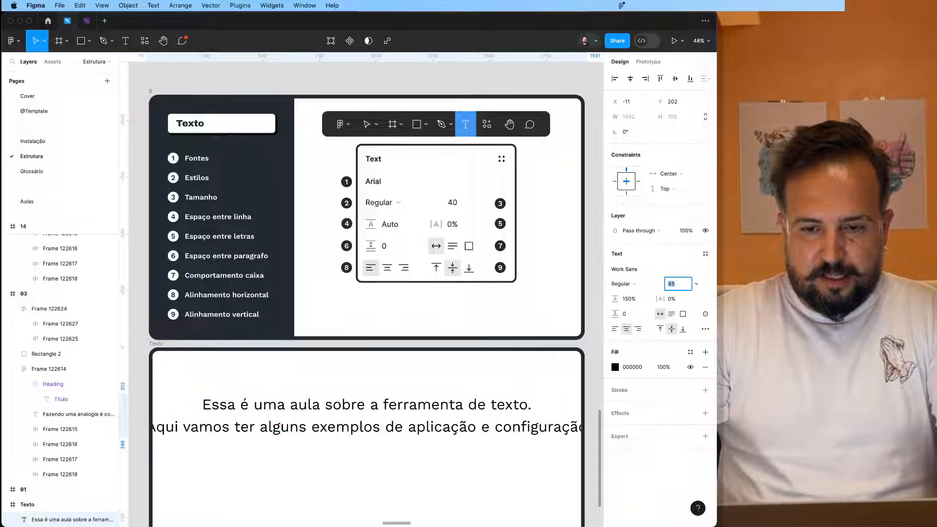
Step: Decrease the two-line paragraph's font size in small increments to 41
key(Down)
key(Down)
key(Down)
key(Down)
key(Down)
key(Down)
key(Down)
key(Down)
key(Down)
key(Down)
key(Down)
key(Down)
key(Down)
key(Down)
key(Down)
key(Down)
key(Down)
key(Down)
key(Down)
key(Down)
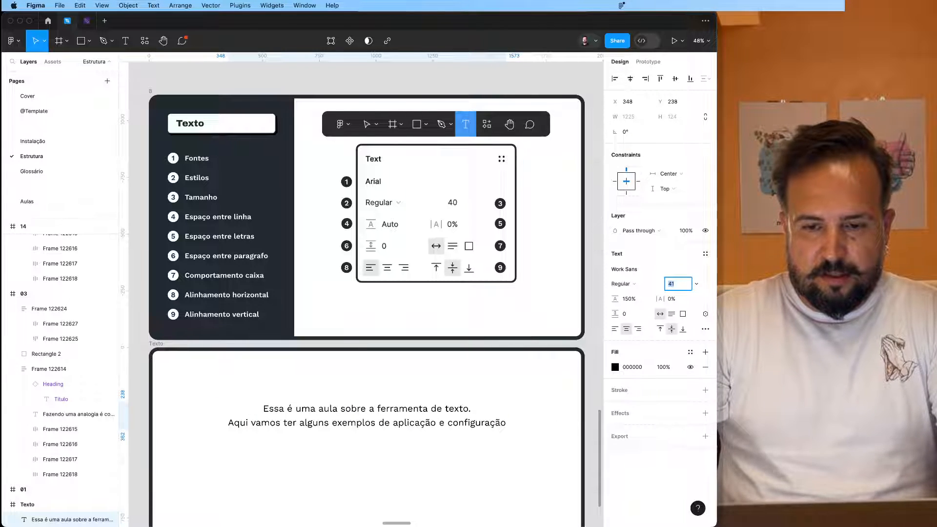
Step: Raise and lower the two-line paragraph's font size in small increments, finishing at 49
key(Up)
key(Up)
key(Up)
key(Up)
key(Up)
key(Up)
key(Up)
key(Up)
key(Up)
key(Up)
key(Up)
key(Up)
key(Up)
key(Up)
key(Up)
key(Up)
key(Up)
key(Up)
key(Up)
key(Up)
key(Down)
key(Down)
key(Down)
key(Down)
key(Down)
key(Down)
key(Down)
key(Down)
key(Down)
key(Down)
key(Down)
key(Down)
key(Down)
key(Down)
key(Down)
key(Down)
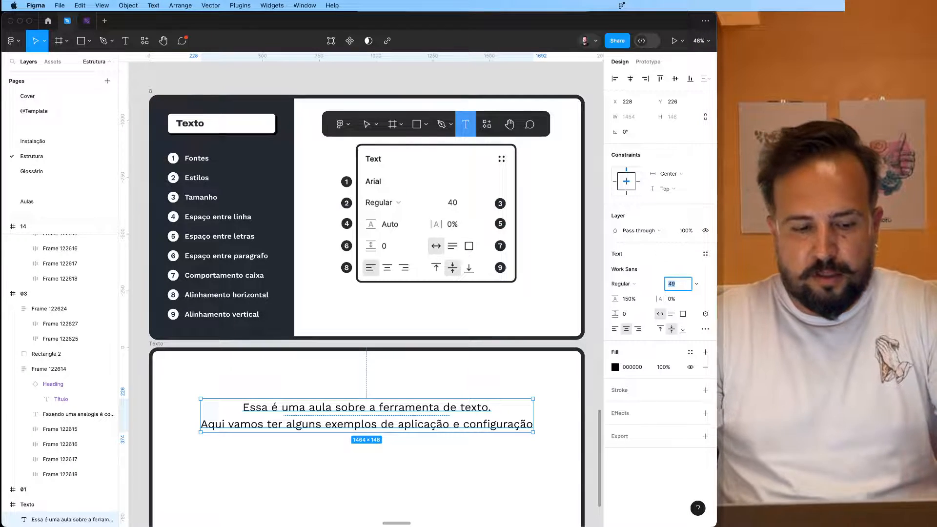
Step: Increase the two-line paragraph's font size in small increments to 57
key(Up)
key(Up)
key(Up)
key(Up)
key(Up)
key(Up)
key(Up)
key(Up)
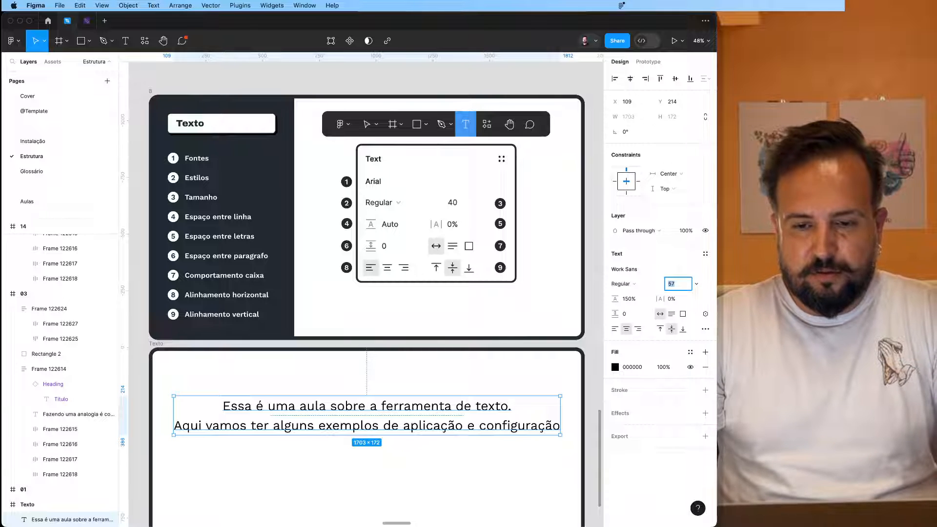
Step: Decrease the two-line paragraph's font size in small increments to 40 and deselect the paragraph
key(Down)
key(Down)
key(Down)
key(Down)
key(Down)
key(Down)
key(Down)
key(Down)
key(Down)
key(Down)
key(Down)
key(Down)
key(Down)
key(Down)
key(Down)
key(Down)
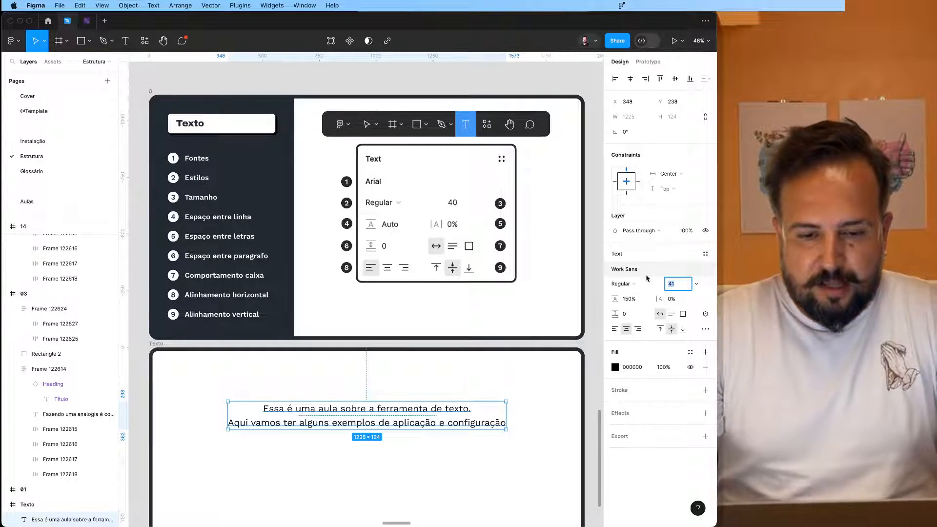
click(528, 426)
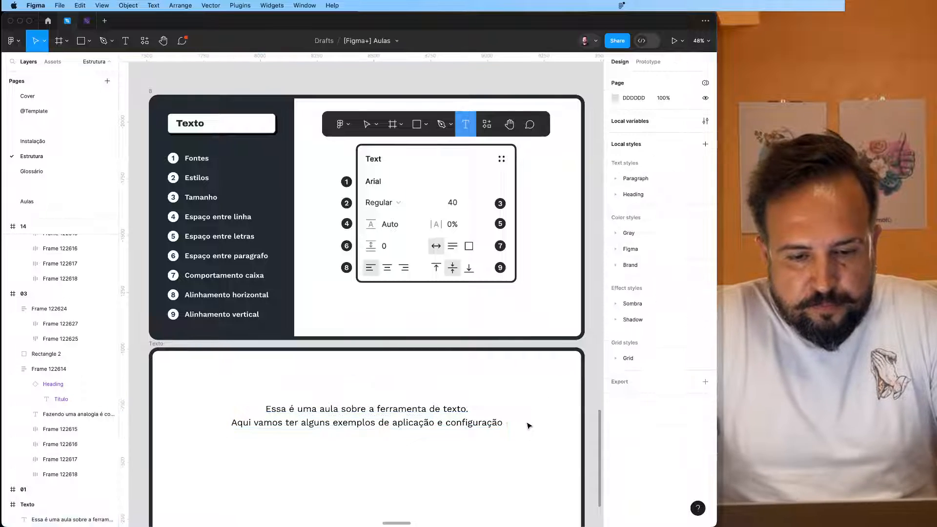
Step: Select the two-line paragraph and set its line height to 40
click(405, 421)
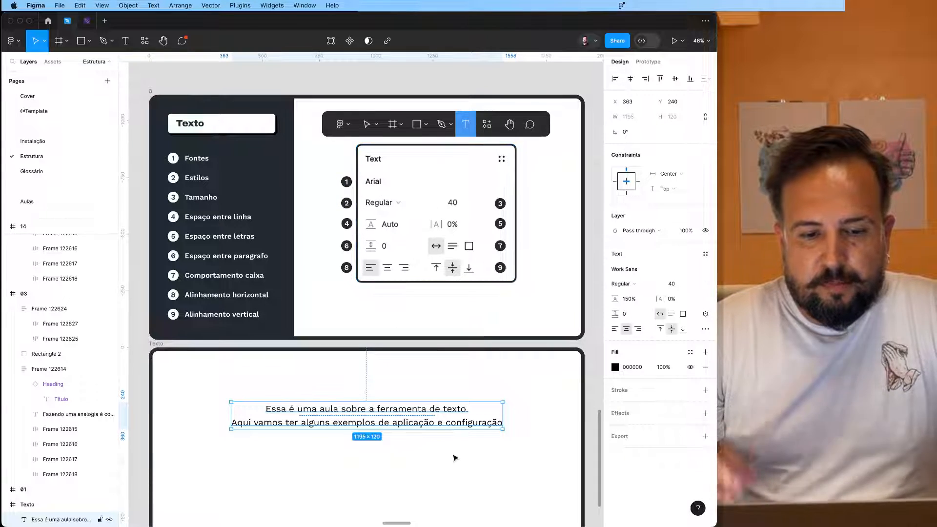
scroll(438, 470, up, 5)
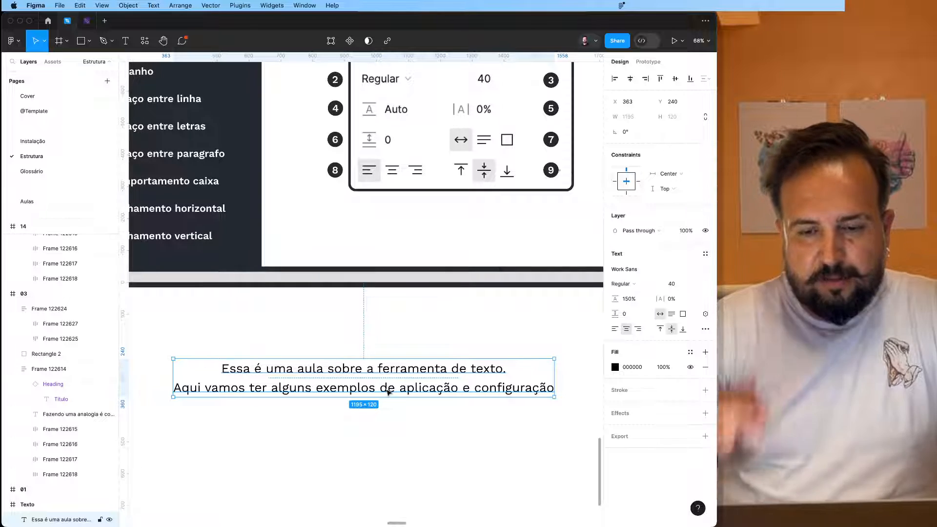
click(634, 300)
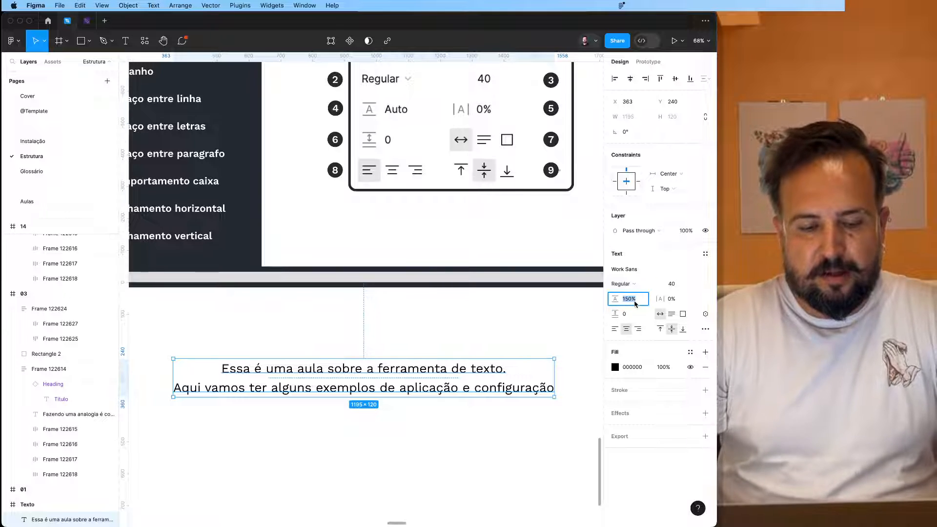
text(40)
key(Return)
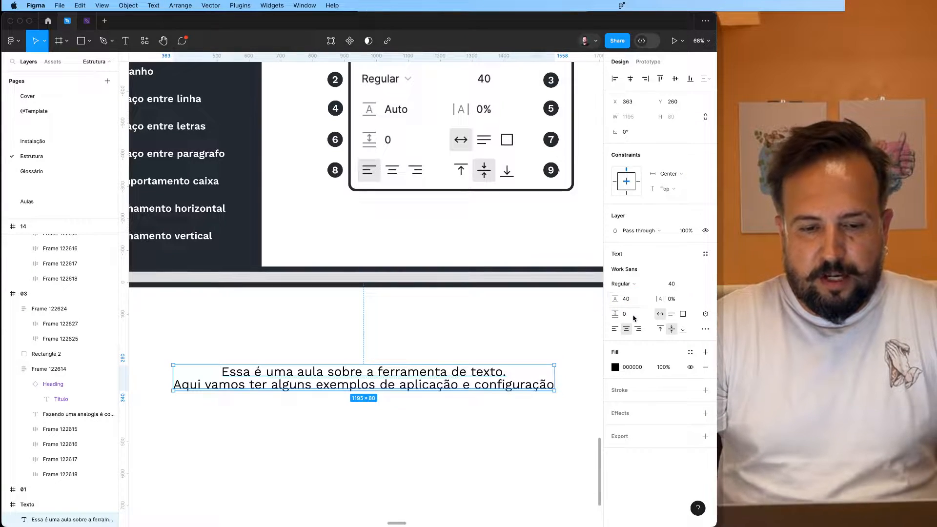
Step: Tighten the paragraph's line height to 32, widen it in large increments, and return it to 40
key(shift+Up)
key(shift+Up)
key(shift+Up)
key(shift+Up)
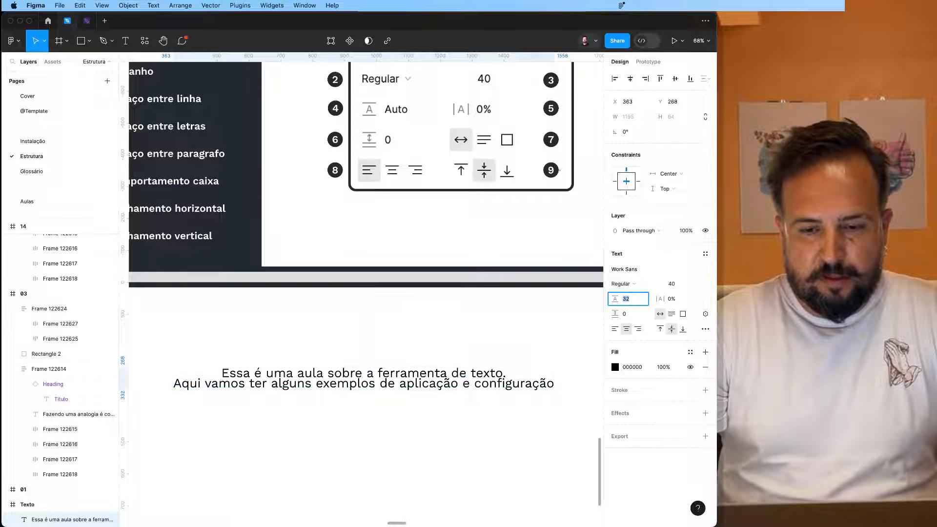
key(shift+Up)
key(shift+Up)
key(shift+Up)
key(shift+Up)
key(shift+Up)
key(shift+Up)
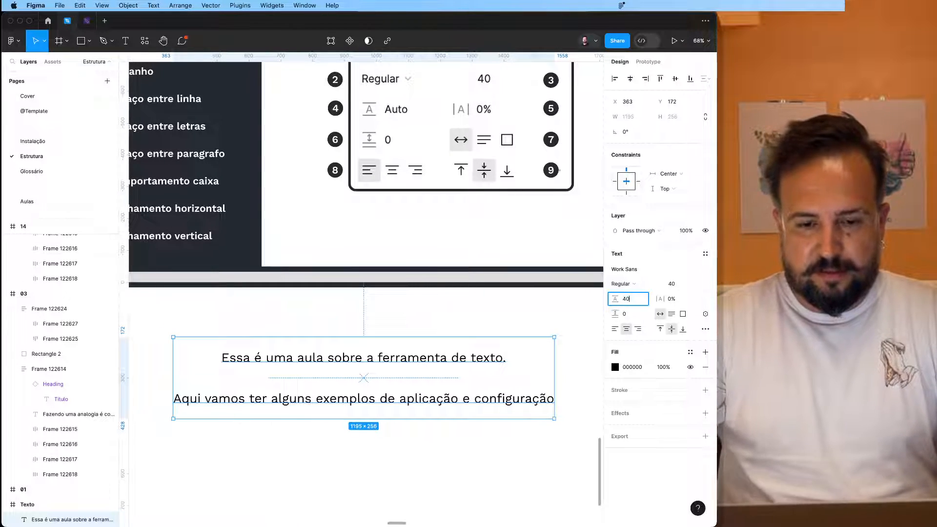
key(Return)
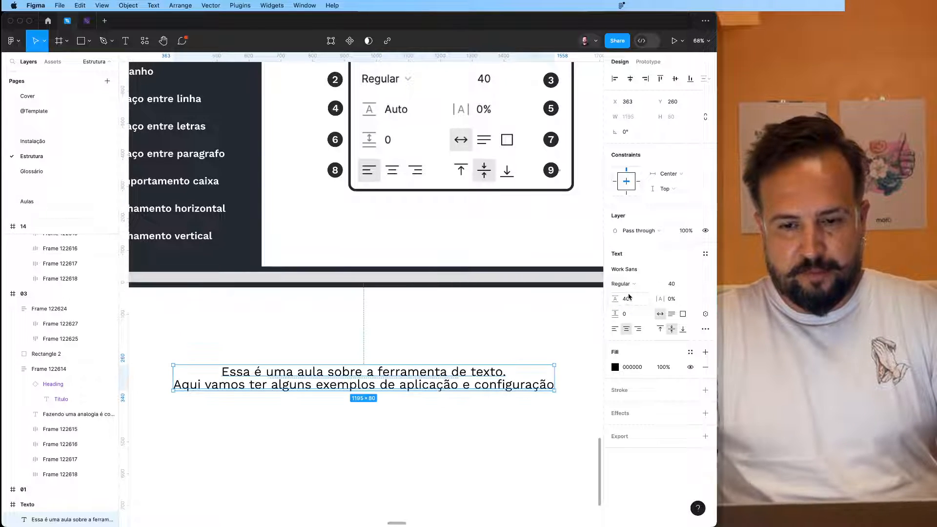
Step: Set the two-line paragraph's line height to 60
click(634, 303)
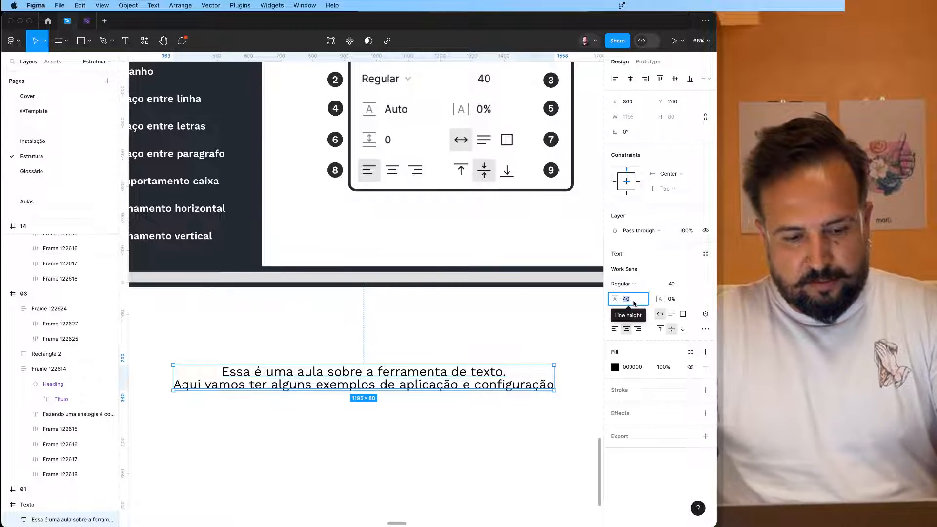
text(50)
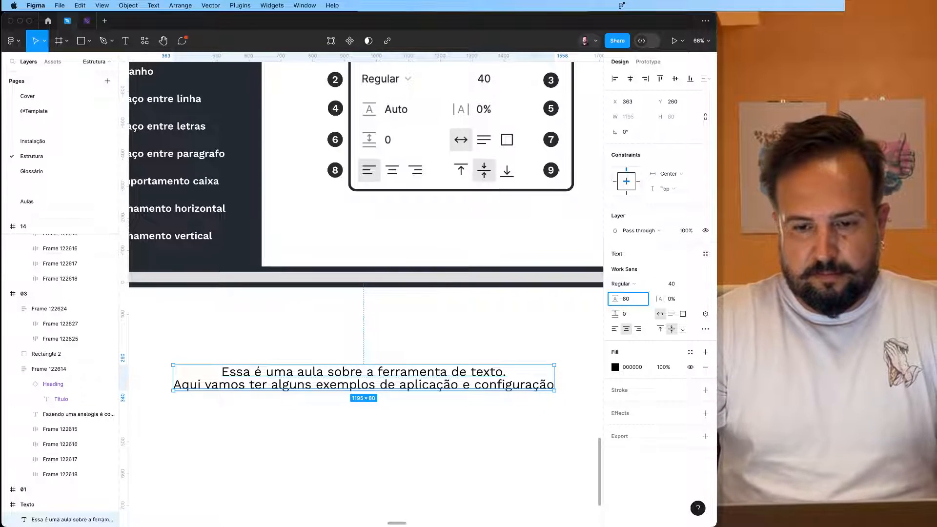
key(Return)
Step: Switch the paragraph's line height to 150% and back to the fixed value 60
click(639, 300)
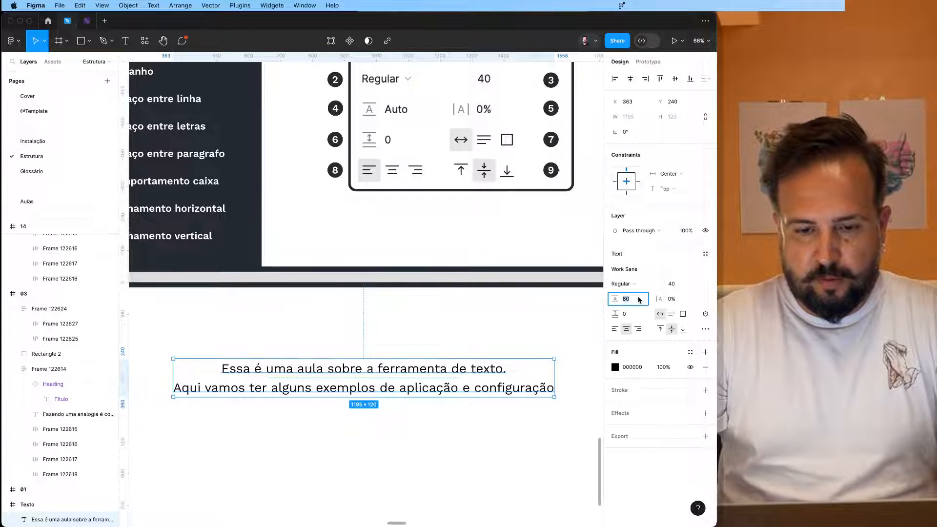
text(150%)
key(Return)
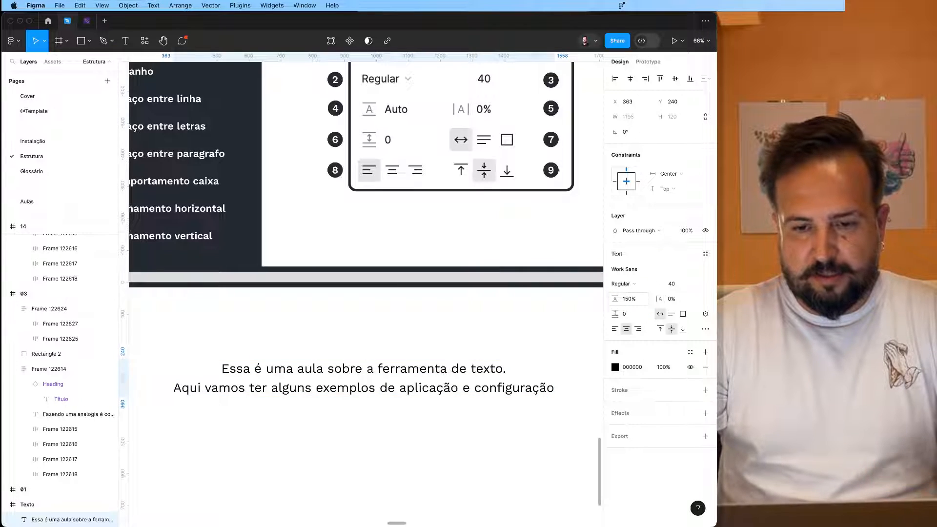
click(632, 299)
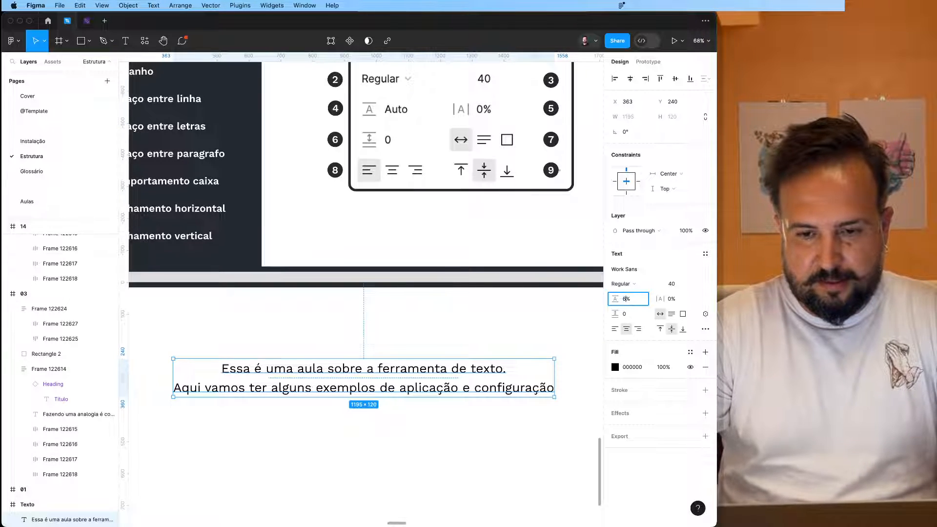
key(Return)
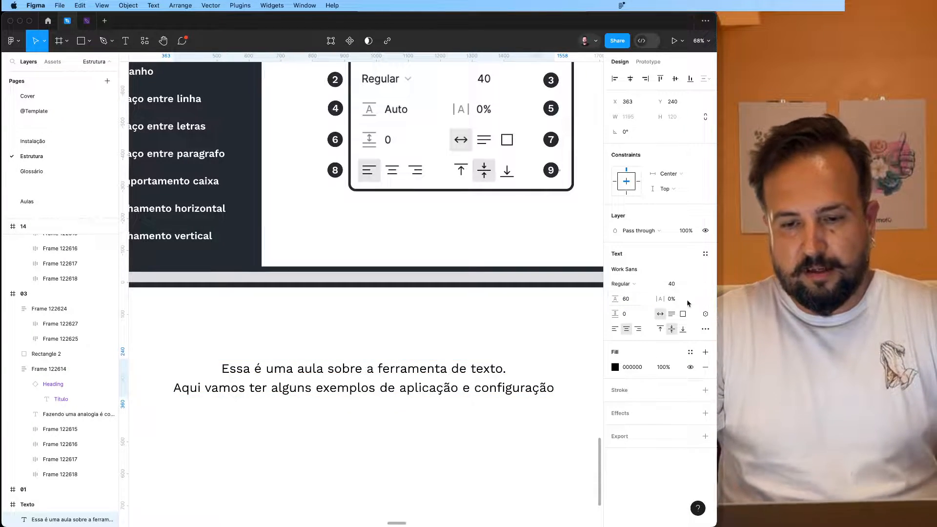
click(688, 288)
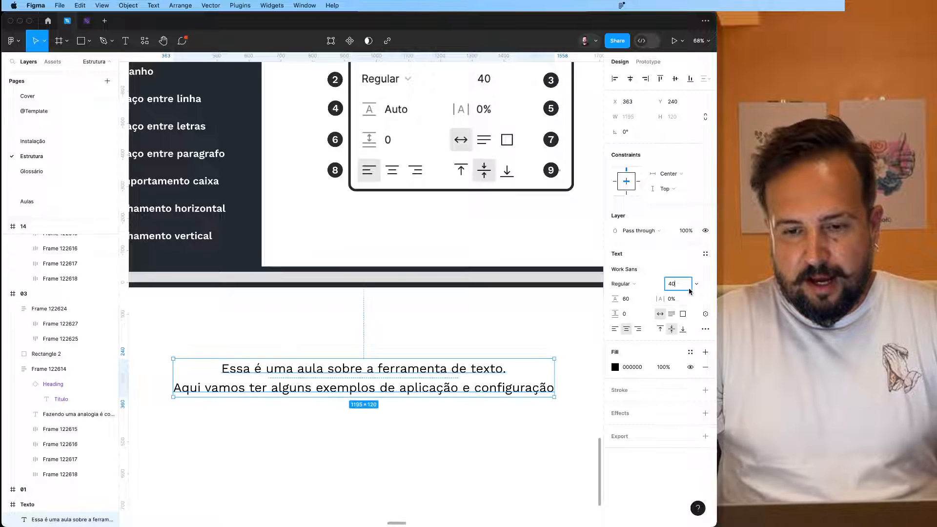
click(525, 419)
click(478, 388)
double_click(477, 387)
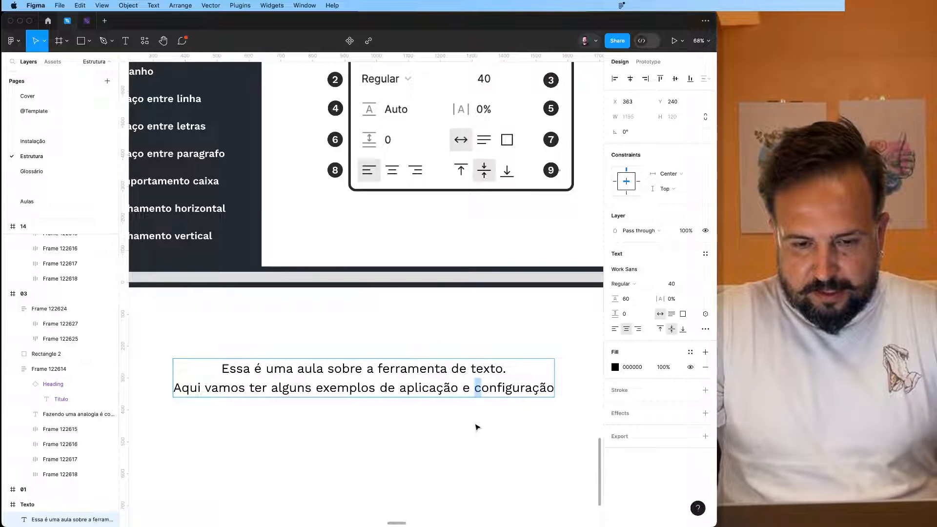
key(Escape)
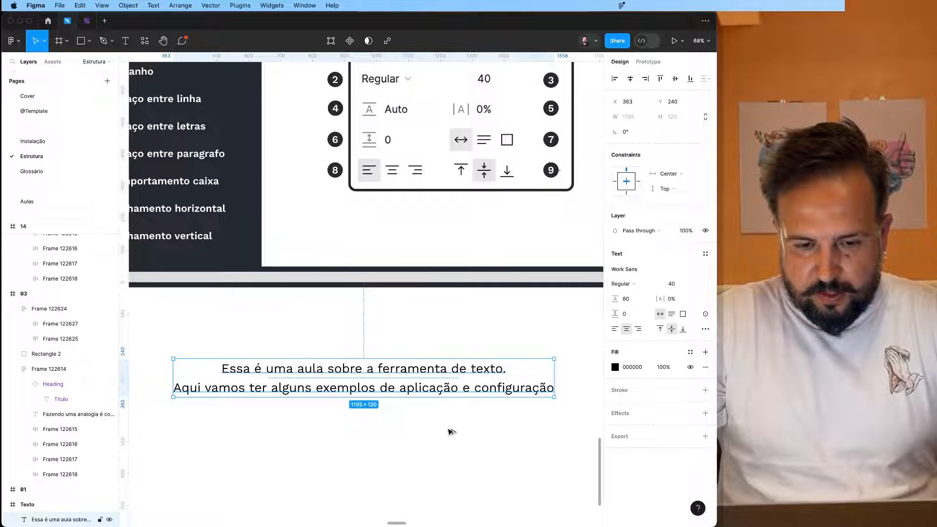
Step: Duplicate the two-line paragraph and set the copy's line height to 150%
key(super+d)
click(629, 300)
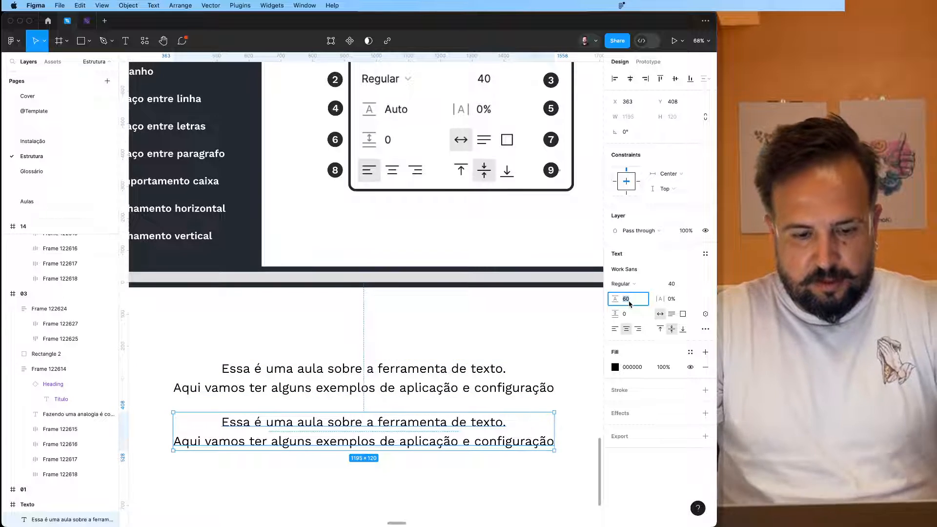
text(150%)
key(Return)
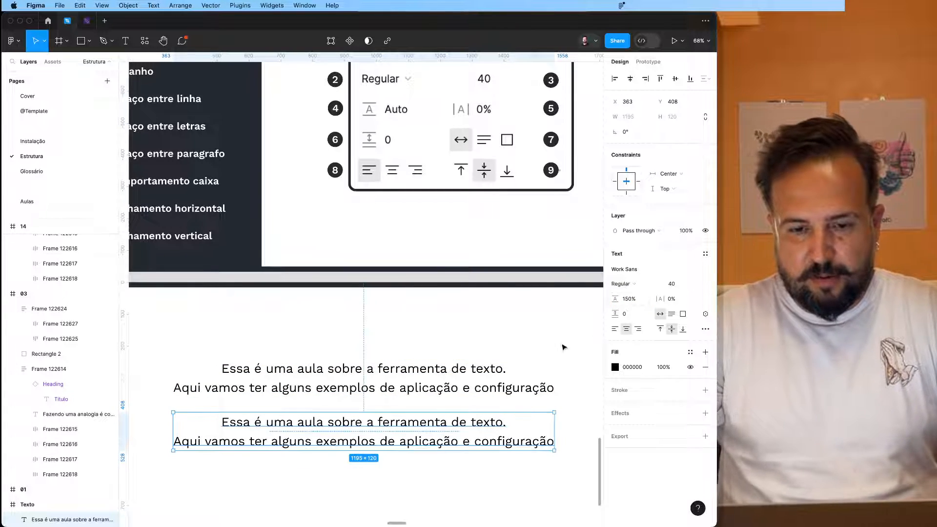
Step: Set the font size of both two-line paragraphs together to 20 and clear the selection
click(522, 383)
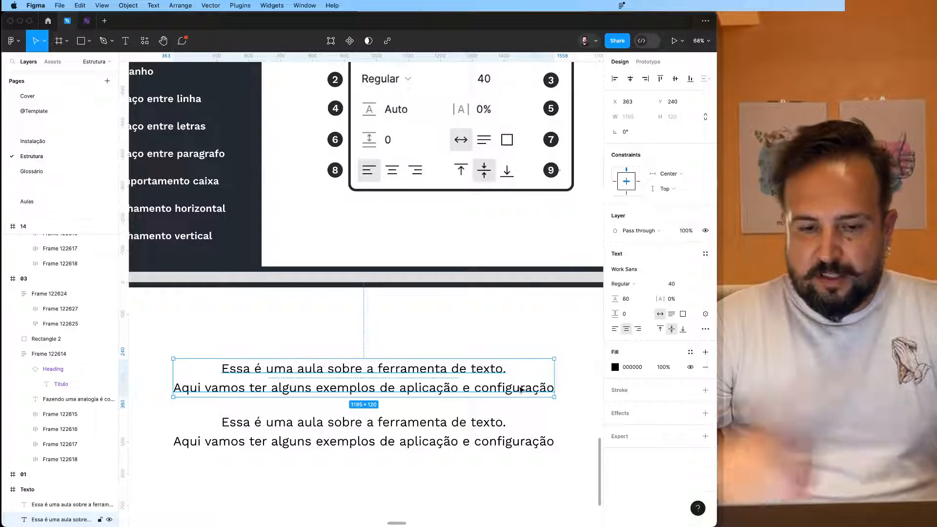
shift+click(502, 425)
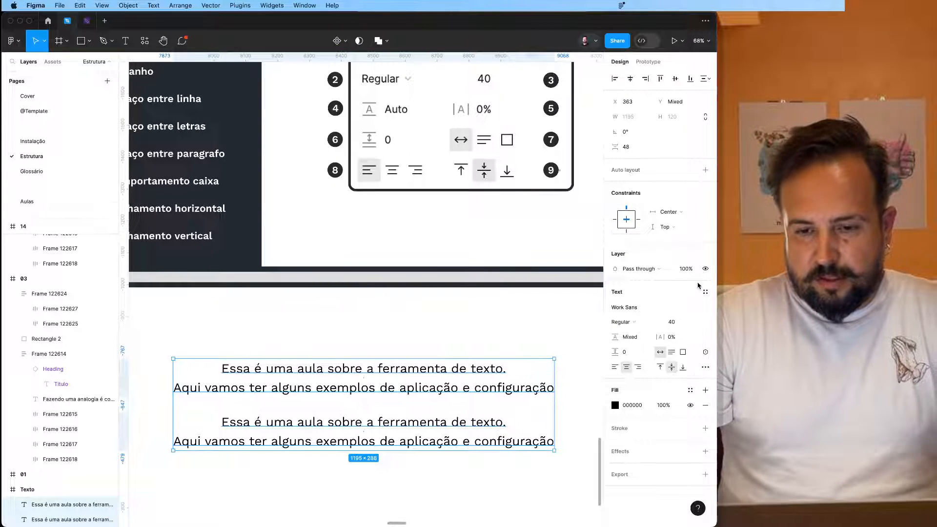
click(678, 323)
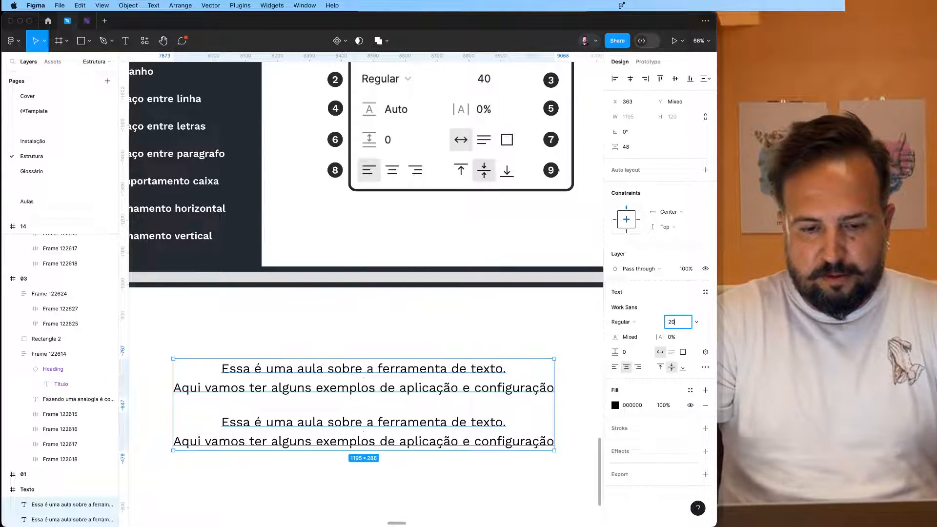
text(20)
key(Return)
click(539, 464)
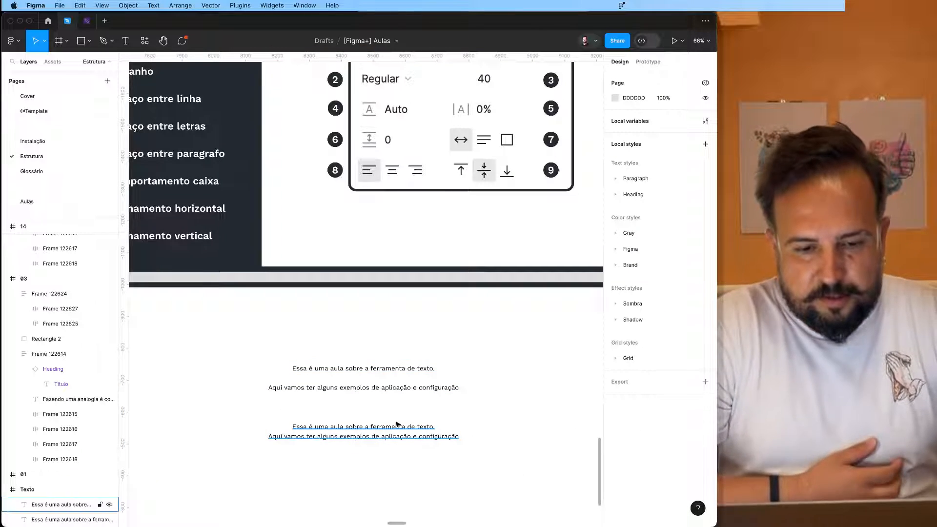
Step: Compare the line height settings of the two paragraphs and delete the upper one with the fixed line height
click(365, 380)
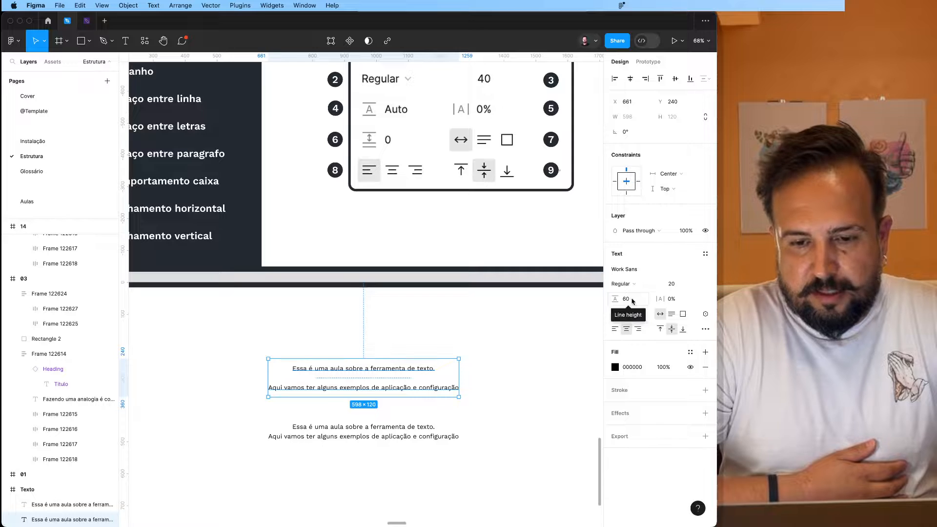
click(417, 437)
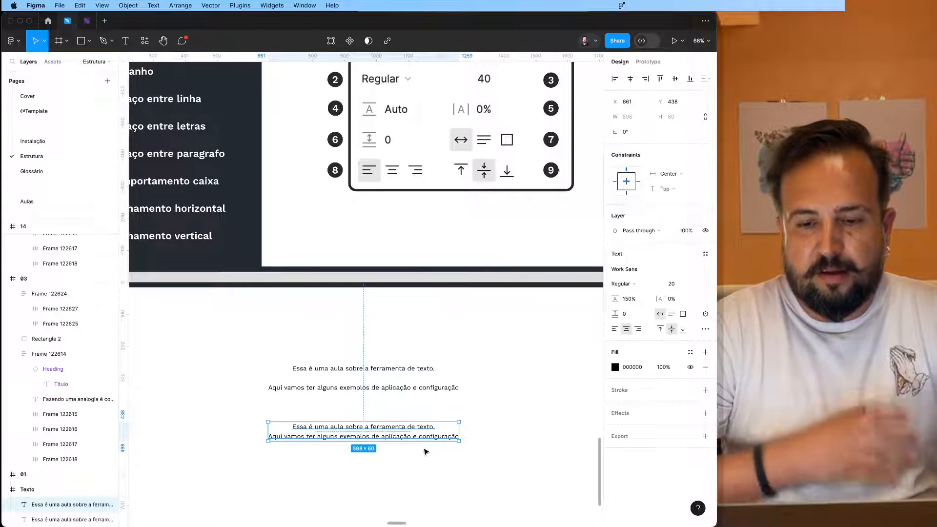
click(425, 451)
click(416, 438)
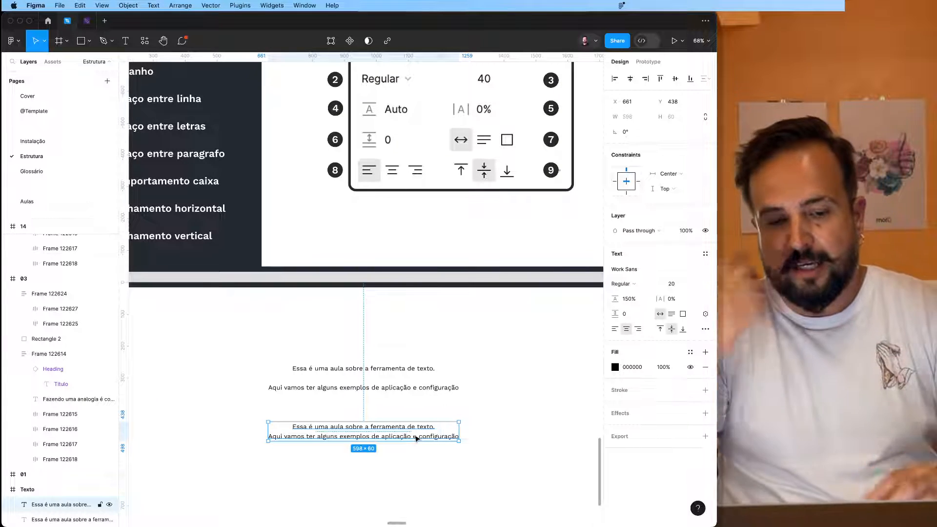
click(401, 391)
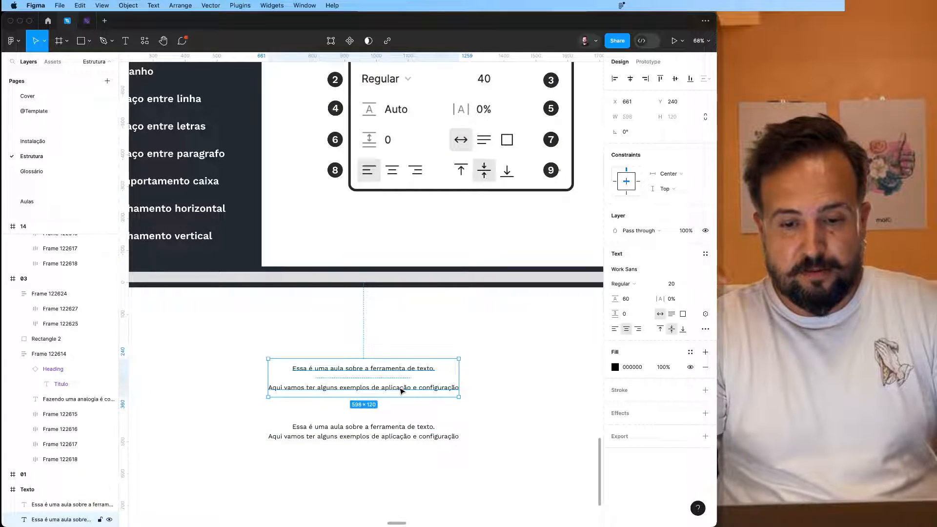
key(BackSpace)
Step: Set the line height of the remaining two-line paragraph to 100%
click(399, 422)
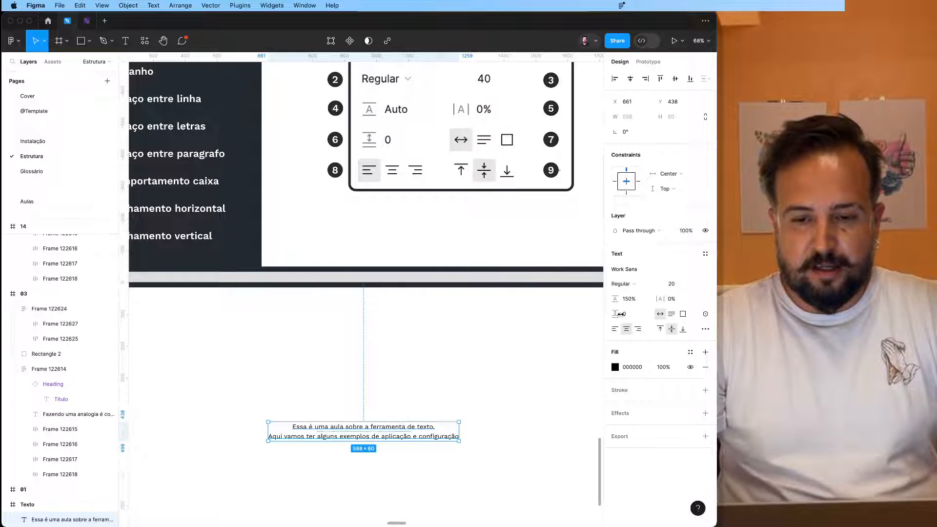
click(637, 302)
key(Right)
key(Right)
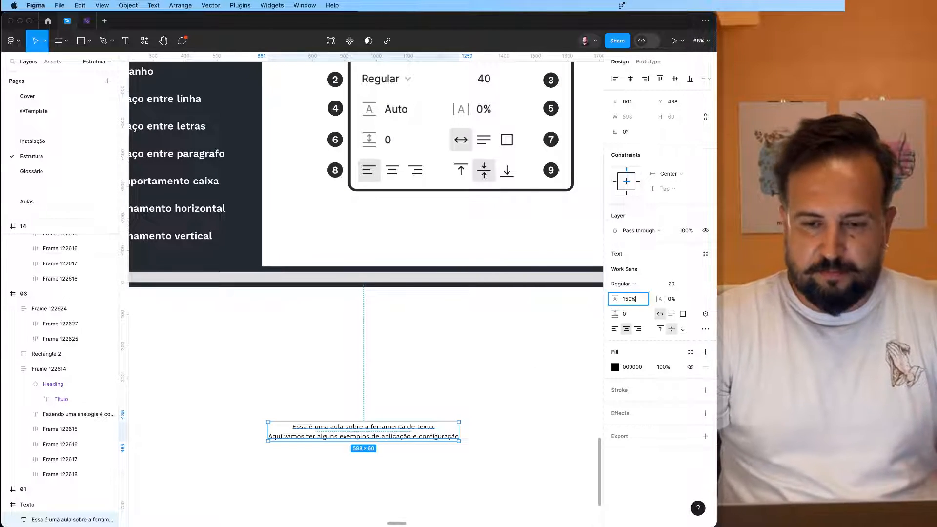
click(469, 410)
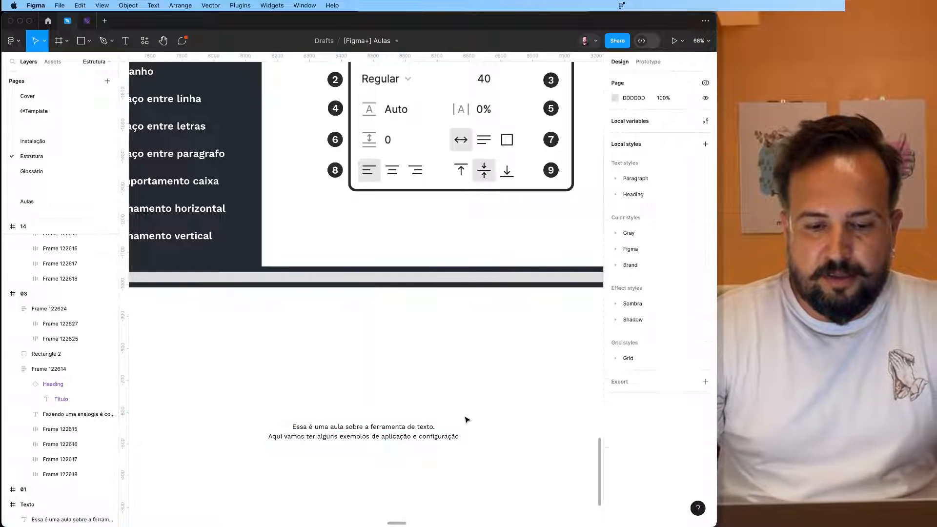
click(430, 426)
click(642, 299)
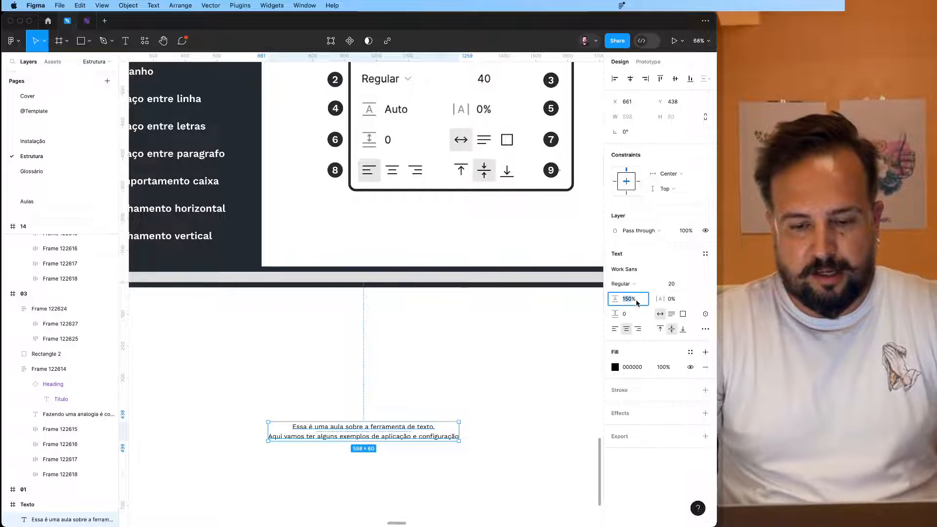
text(100)
key(Return)
Step: Try the paragraph at font size 400 and set its font size to 40
click(672, 284)
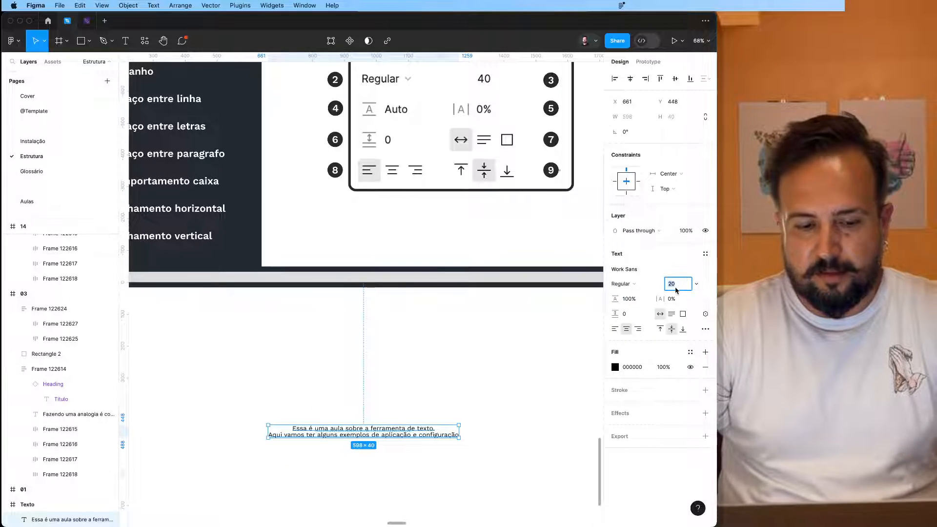
text(400)
key(Return)
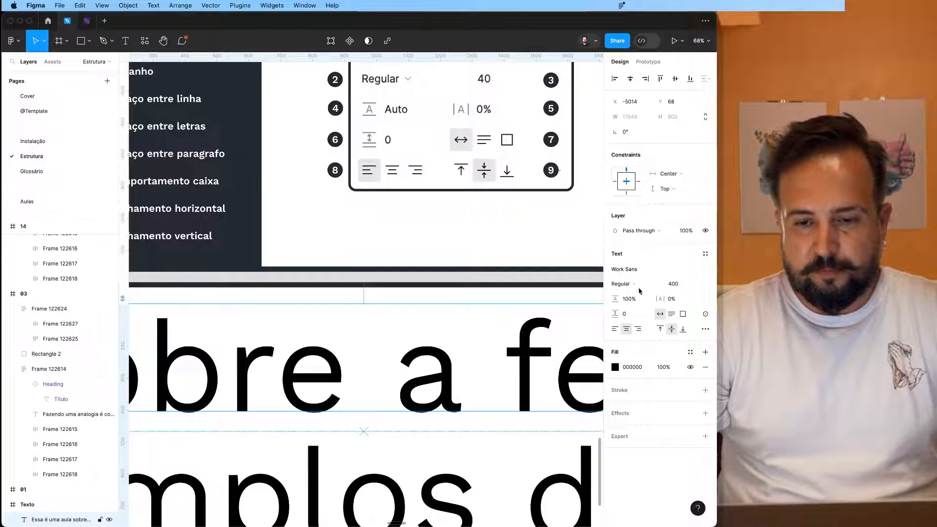
text(40)
key(Return)
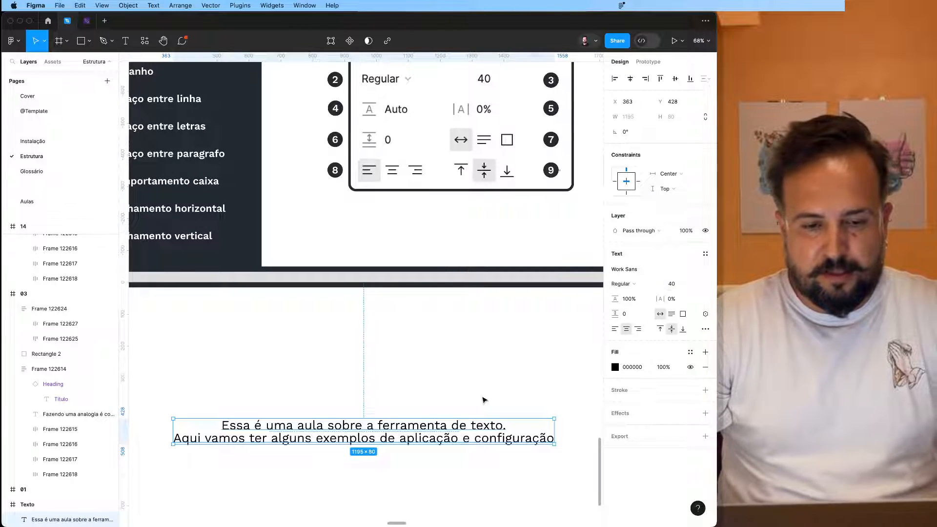
Step: Set the paragraph's line height to 150%
click(629, 298)
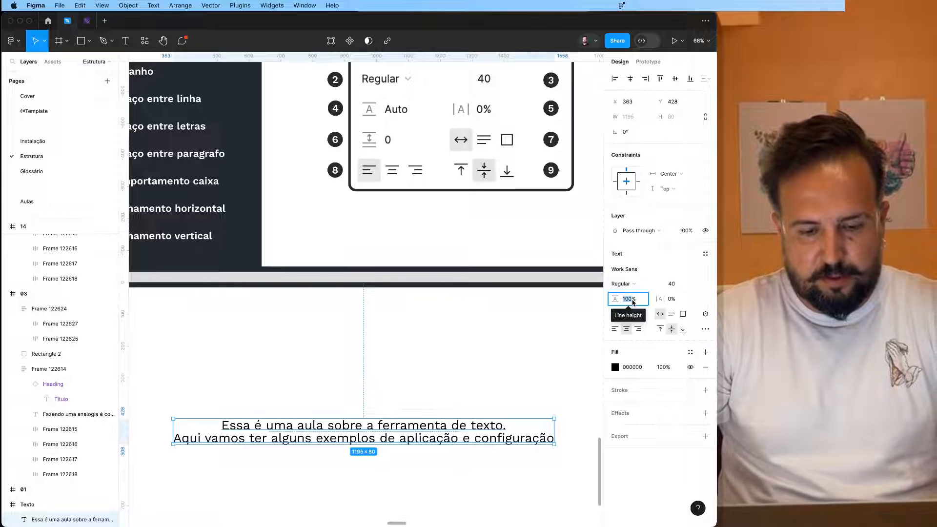
text(150%)
key(Return)
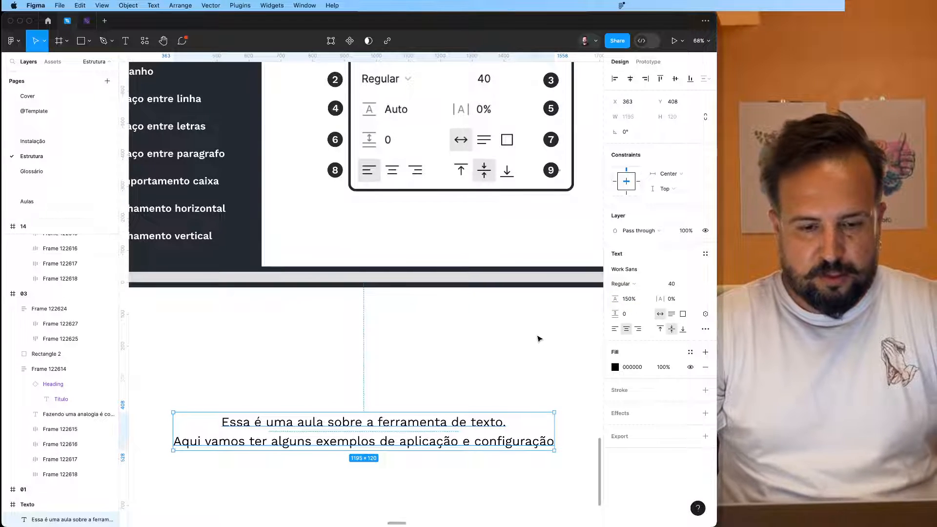
click(540, 337)
click(502, 443)
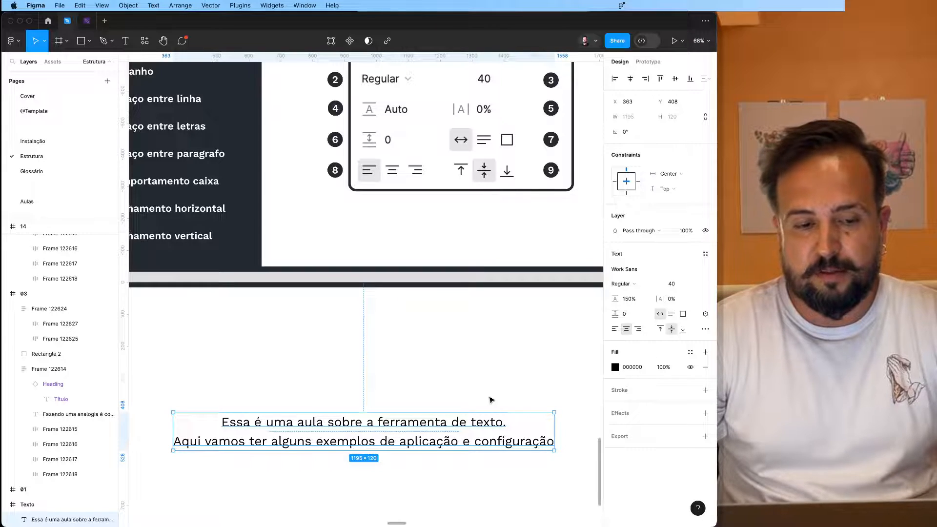
Step: Set the paragraph's letter spacing to 1%
scroll(483, 389, up, 2)
scroll(483, 389, up, 2)
scroll(483, 388, down, 3)
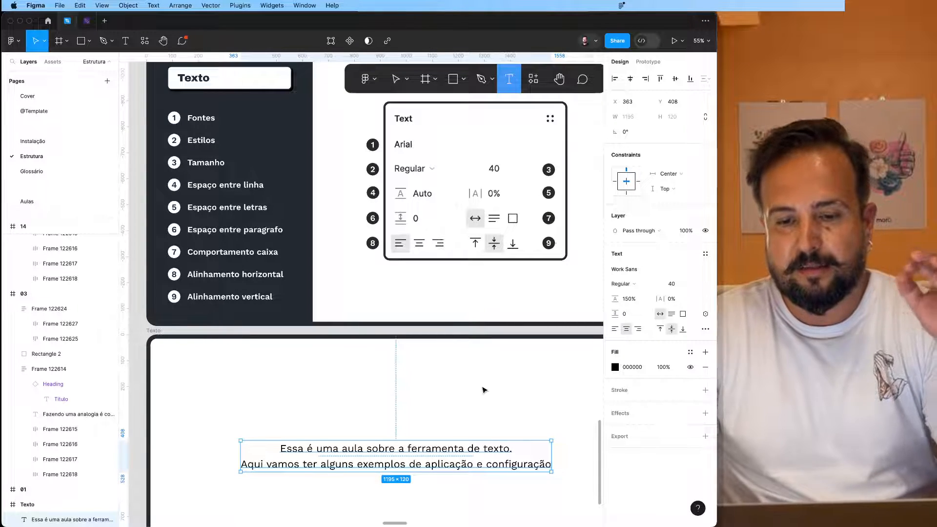
click(672, 299)
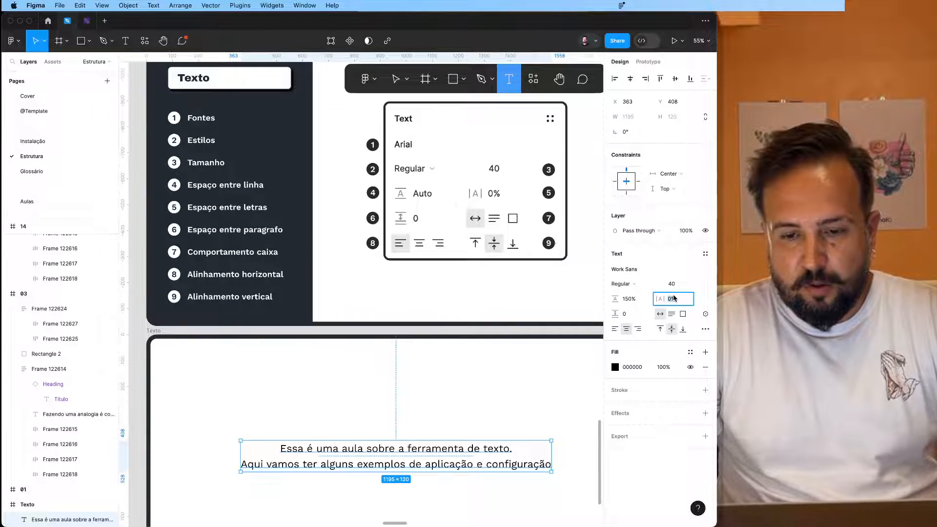
text(1)
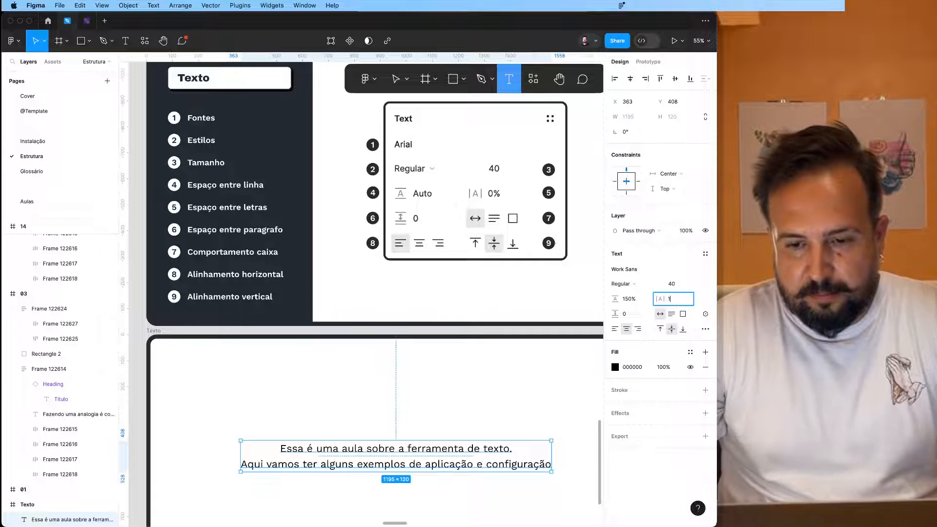
key(Return)
Step: Lower the paragraph's letter spacing gradually to -11%
click(674, 300)
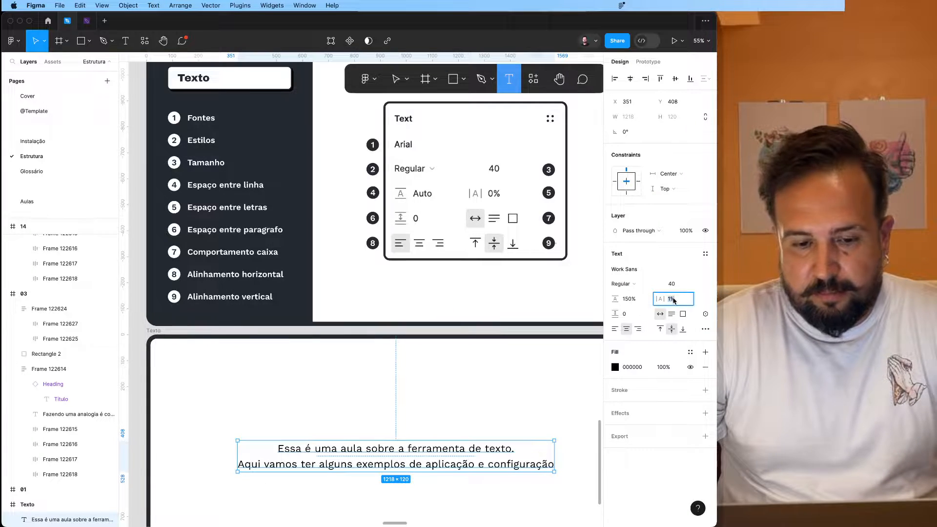
key(Down)
key(Down)
key(Down)
key(Down)
key(Down)
key(Down)
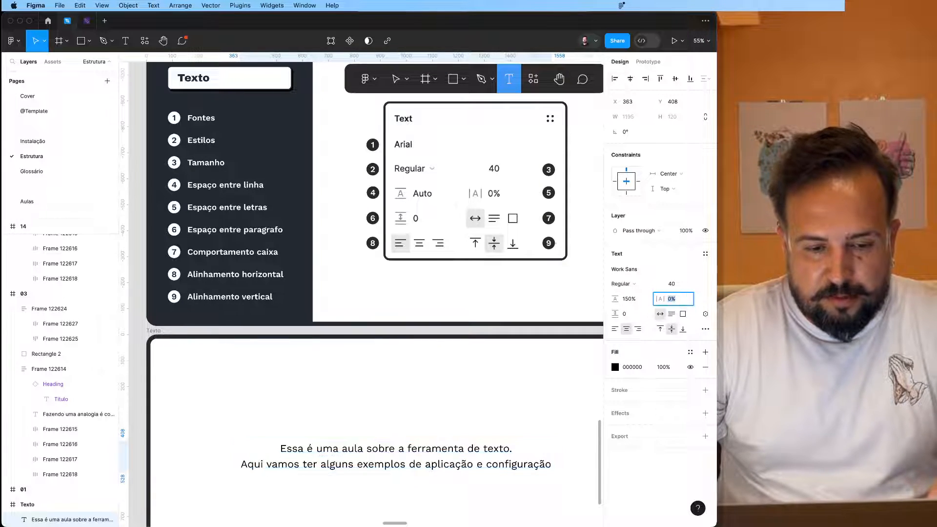
key(Down)
key(Down)
key(Down)
key(Down)
key(Down)
key(Down)
key(Down)
key(Down)
key(Down)
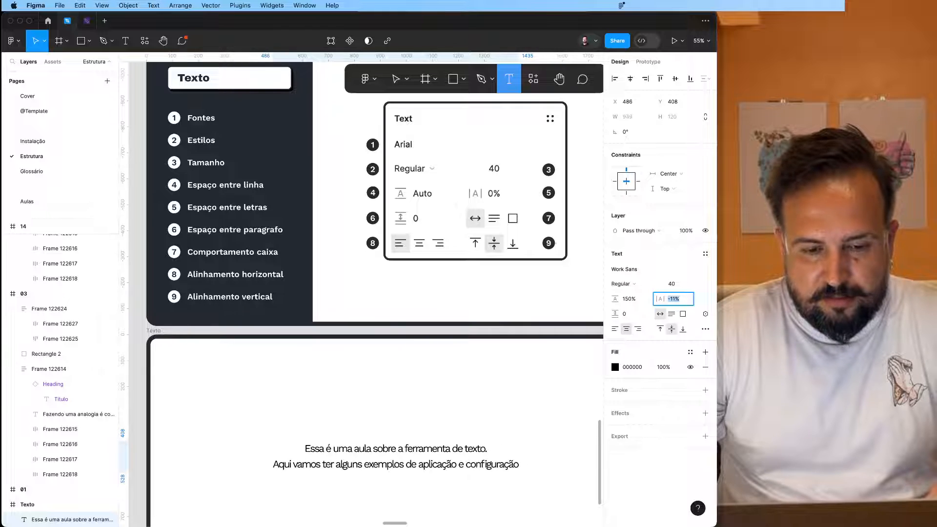
Step: Raise the paragraph's letter spacing gradually to 17%
key(Up)
key(Up)
key(Up)
key(Up)
key(Up)
key(Up)
key(Up)
key(Up)
key(Up)
key(Up)
key(Up)
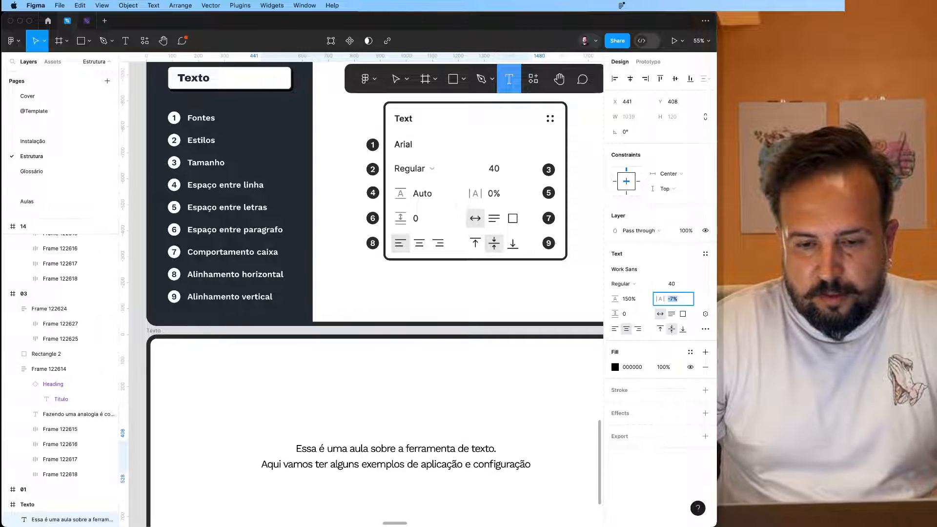
key(Up)
key(Up)
key(Up)
key(Up)
key(Up)
key(Up)
key(Up)
key(Up)
key(Up)
key(Up)
key(Up)
key(Up)
key(Up)
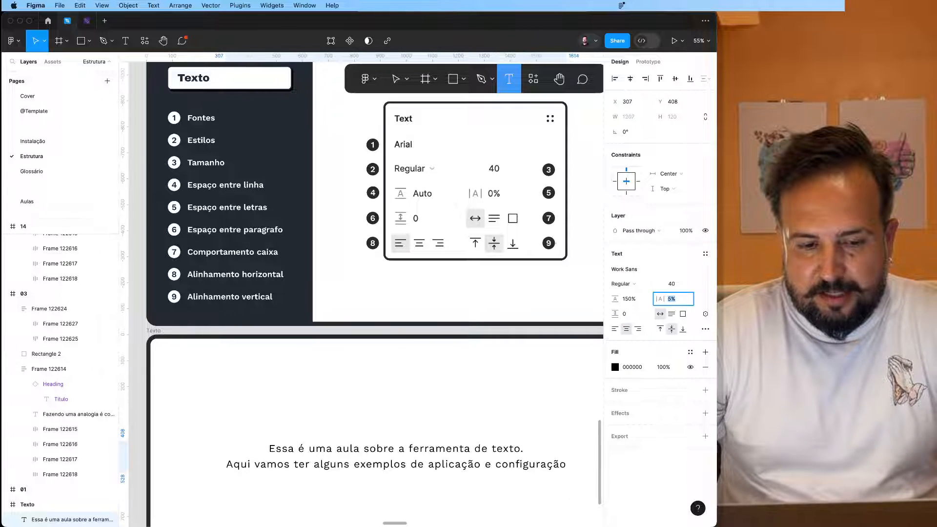
key(Up)
key(Up)
key(Up)
key(Up)
key(Up)
key(Up)
key(Up)
key(Up)
key(Up)
key(Up)
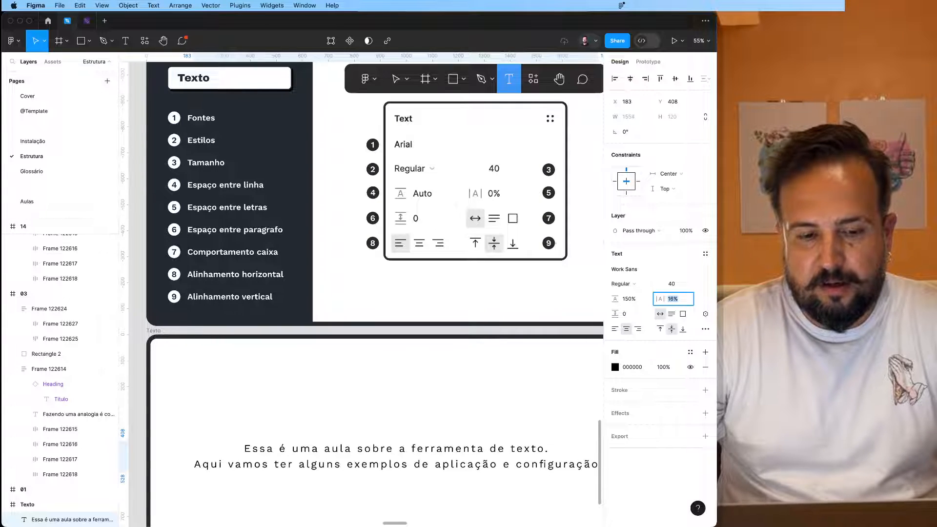
Step: Bring the paragraph's letter spacing from its widest setting gradually down to -11%
key(Down)
key(Down)
key(Down)
key(Down)
key(Down)
key(Down)
key(Down)
key(Down)
key(Down)
key(Down)
key(Down)
key(Down)
key(Down)
key(Down)
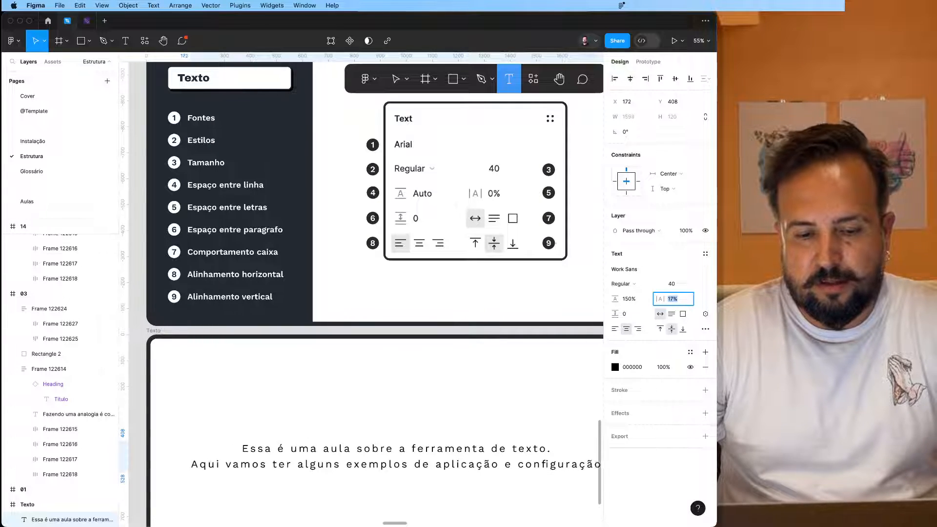
key(Down)
key(Down)
key(Down)
key(Down)
key(Down)
key(Down)
key(Down)
key(Down)
key(Down)
key(Down)
key(Down)
key(Down)
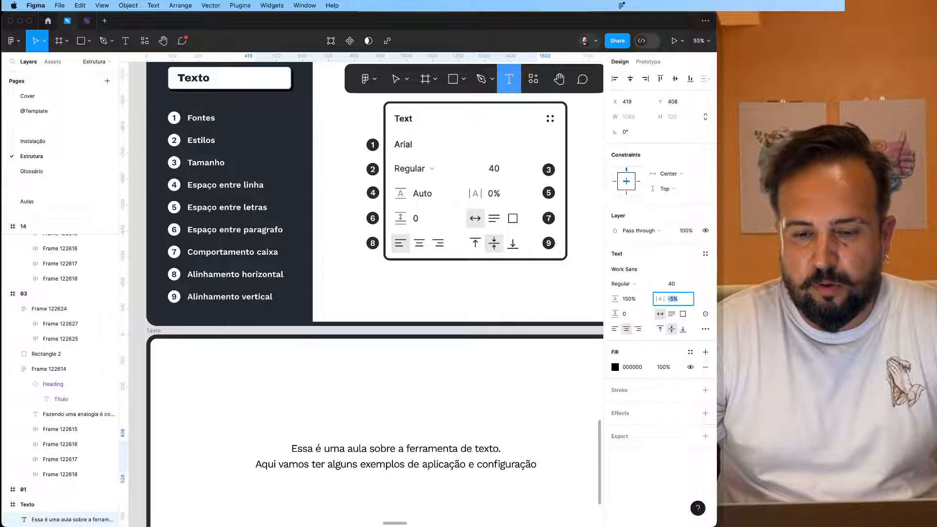
key(Down)
key(Down)
key(Down)
key(Down)
key(Down)
key(Down)
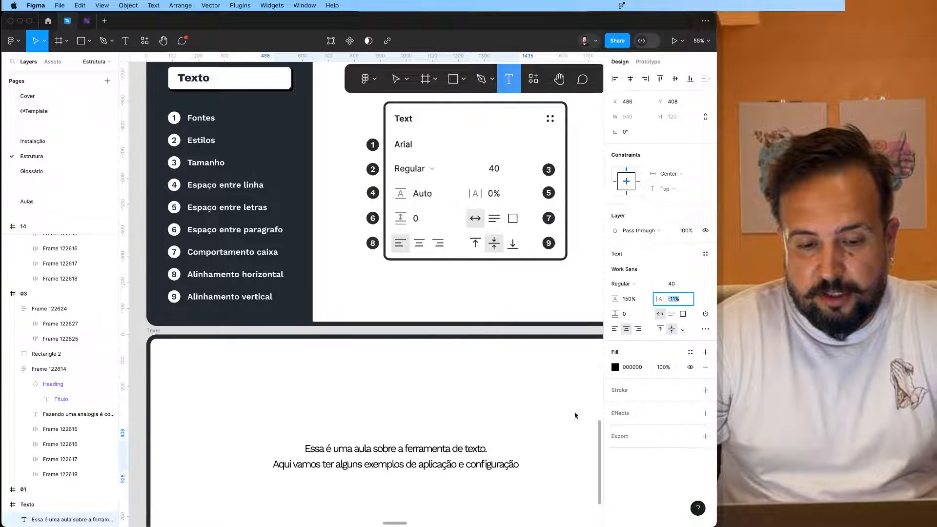
Step: Duplicate the paragraph directly above the original and replace the copy's text with "Curso Figma+"
drag(465, 461, 442, 411)
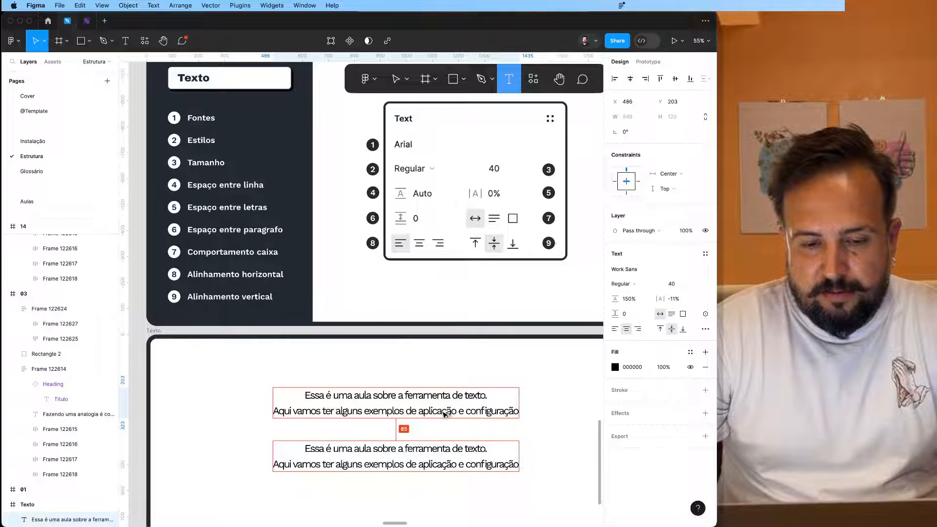
double_click(443, 410)
text(Cur)
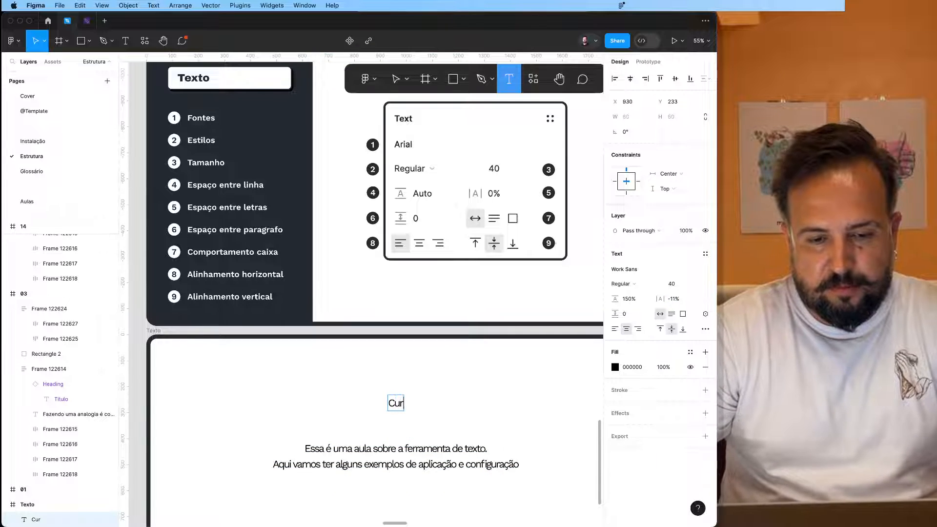
text(so Figma+)
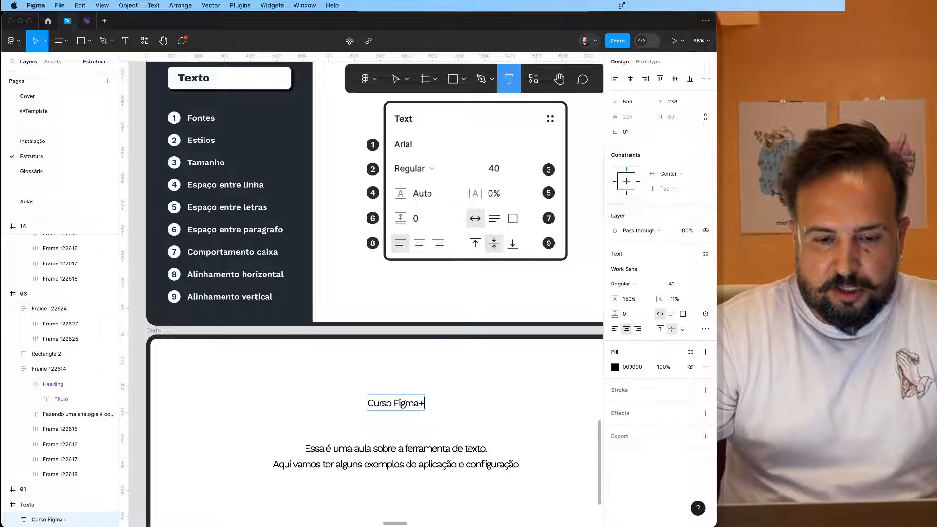
key(Escape)
Step: Set the "Curso Figma+" title to the ExtraBold style and enlarge its font size to 96
click(628, 284)
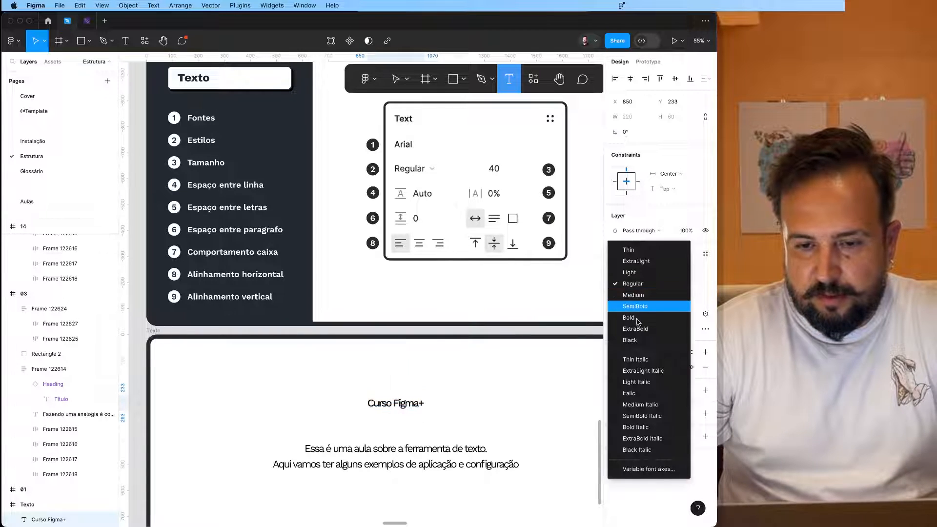
click(637, 329)
click(673, 287)
key(shift+Up)
key(shift+Up)
key(shift+Up)
key(shift+Up)
key(shift+Up)
key(shift+Up)
key(shift+Up)
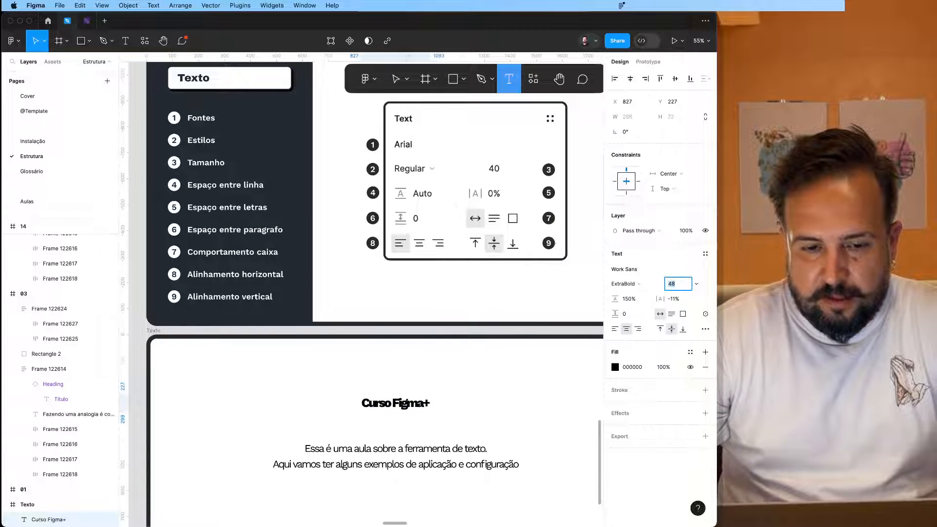
Step: Raise the title's letter spacing gradually to -2%
click(679, 300)
key(Up)
key(Up)
key(Up)
key(Up)
key(Up)
key(Up)
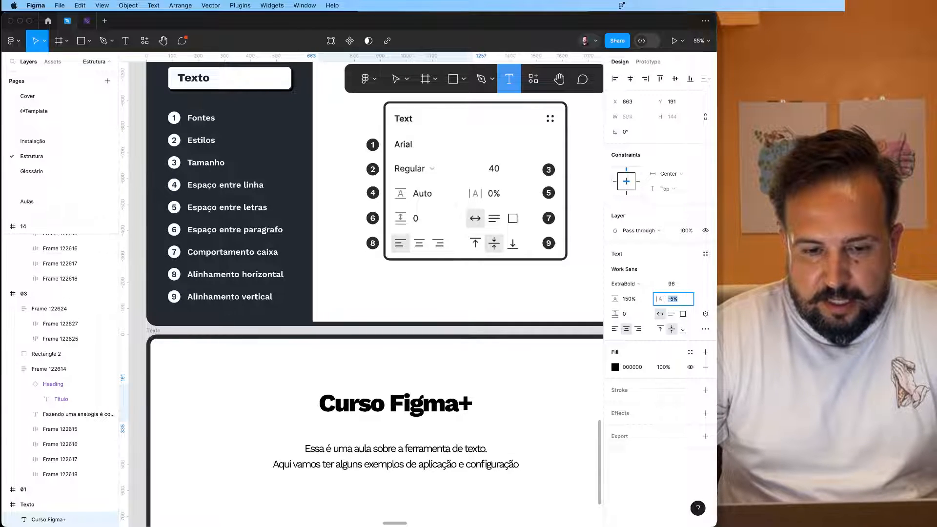
key(Up)
key(Up)
key(Up)
key(Up)
Step: Compare the text settings of the paragraph and the title and clear the selection
click(444, 455)
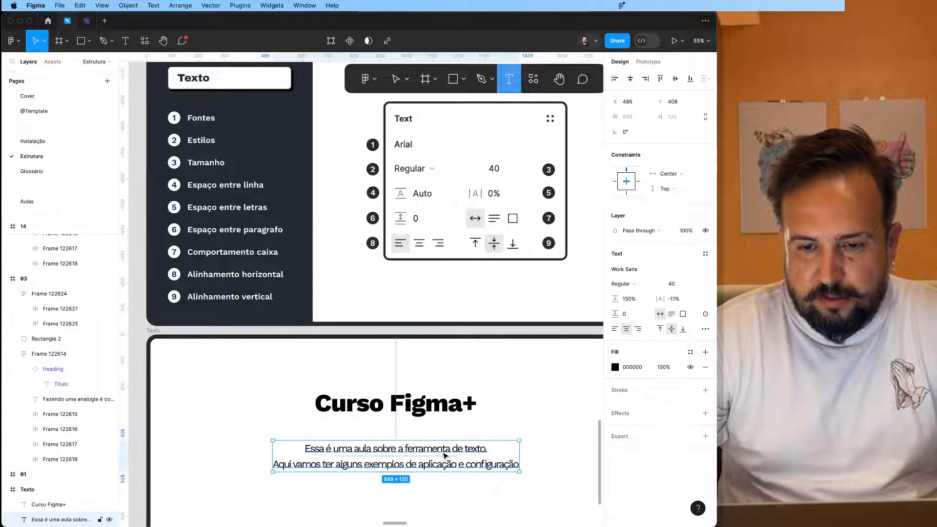
click(435, 400)
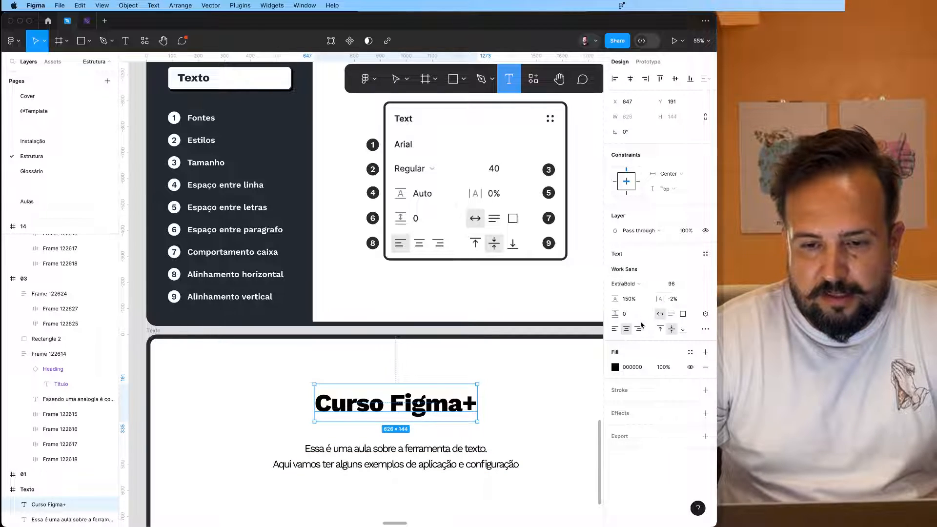
click(508, 460)
click(502, 435)
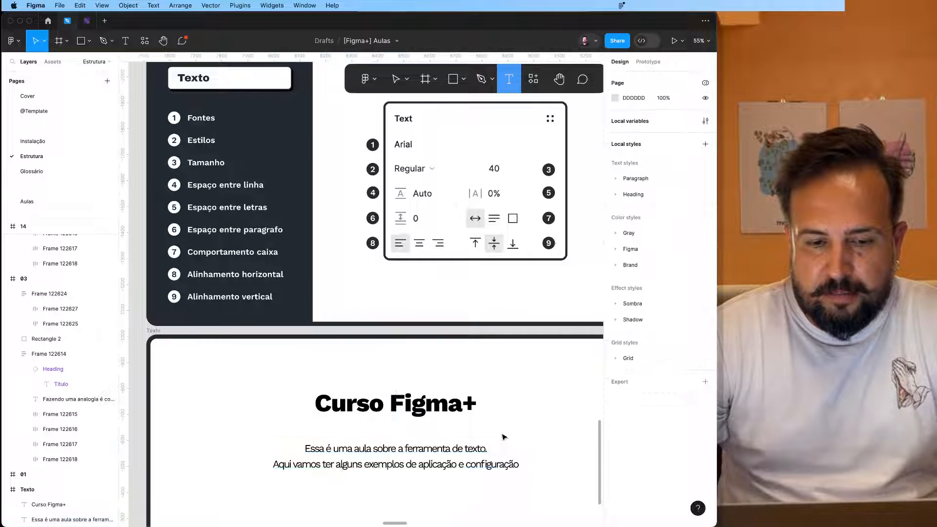
Step: Change the "Curso Figma+" title's font style to ExtraBold Italic and clear the selection
click(445, 404)
click(616, 286)
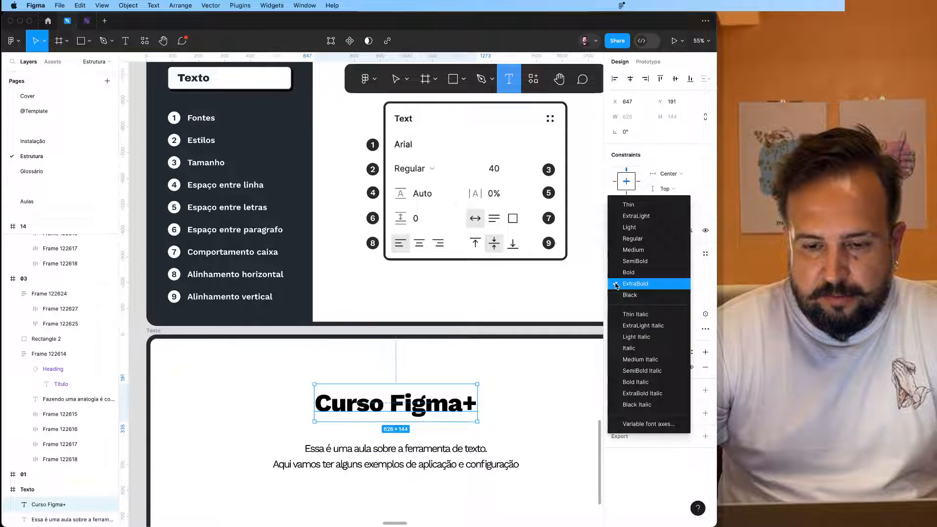
click(626, 393)
click(548, 434)
Step: Narrow the paragraph's text box to about 514 wide so its lines wrap
click(462, 467)
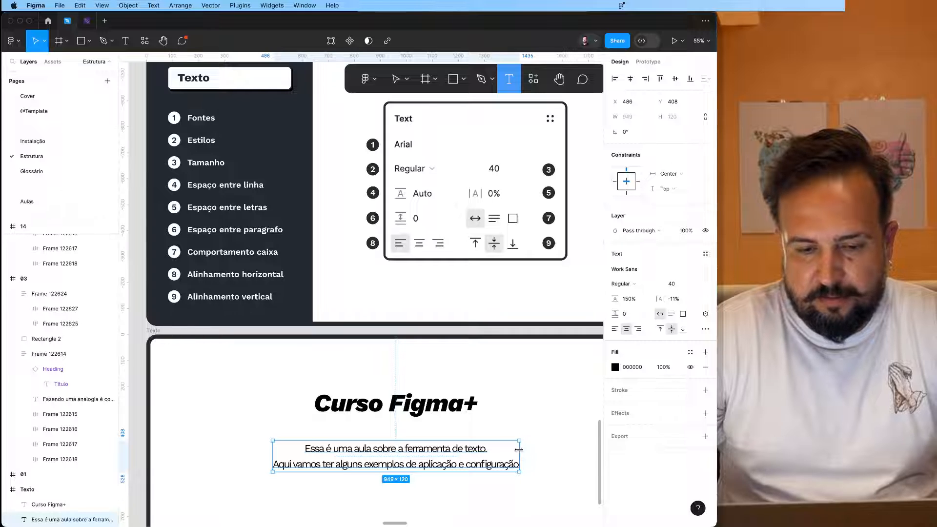
drag(519, 449, 406, 453)
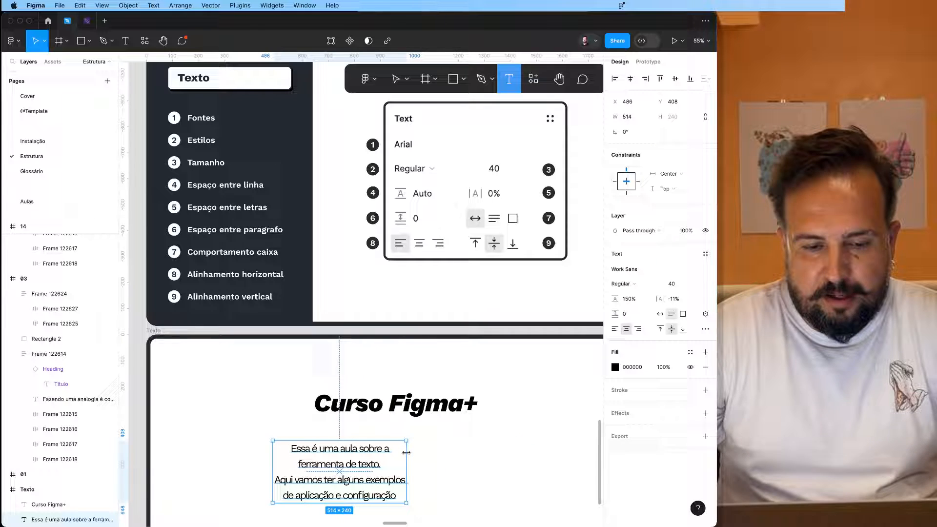
Step: Remove the line break between the paragraph's two sentences and insert it again
double_click(385, 472)
click(382, 476)
key(BackSpace)
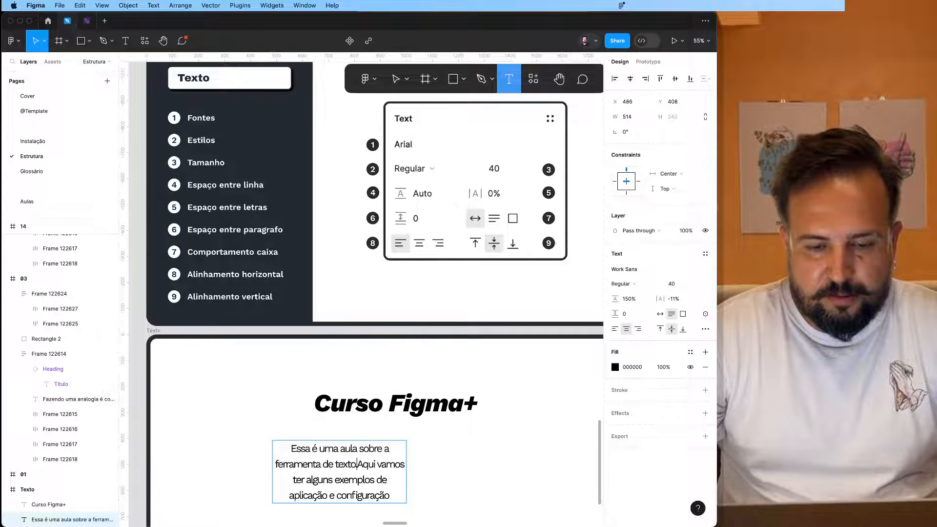
key(Return)
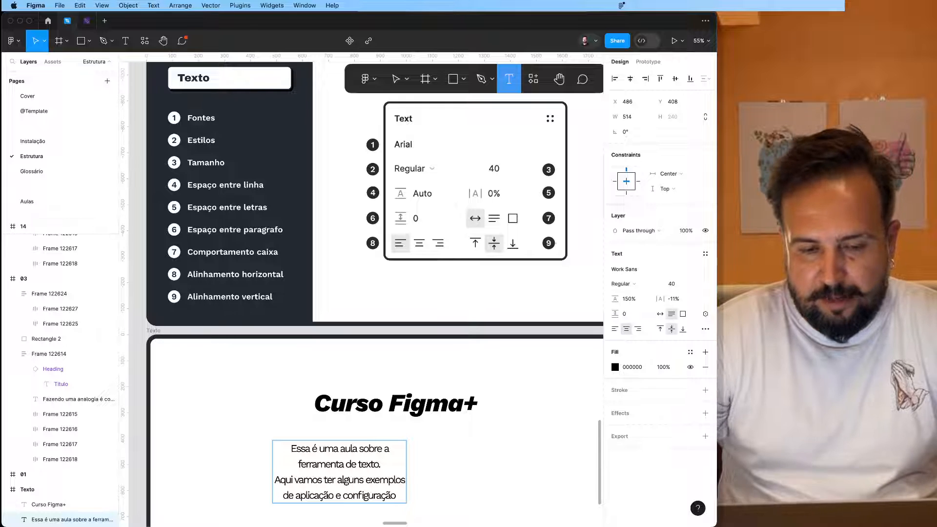
key(Escape)
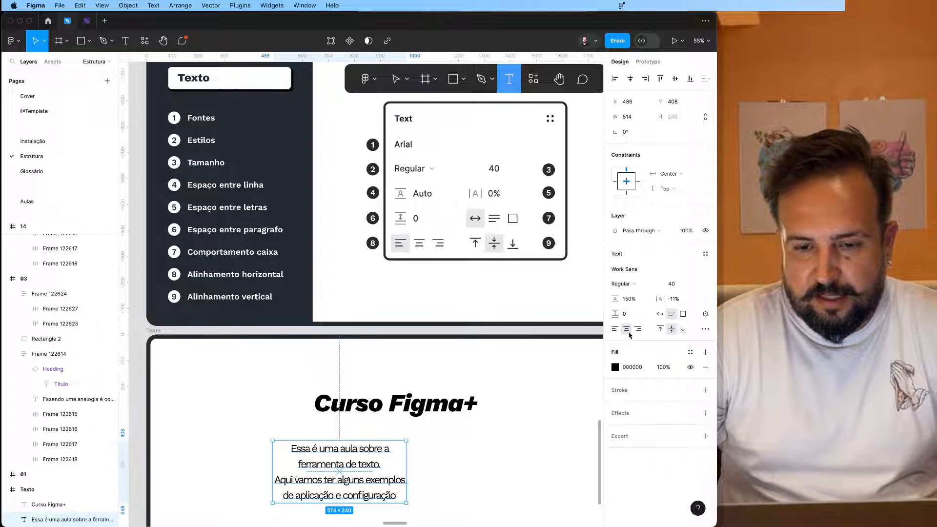
Step: Set the paragraph's line height to 100%
click(629, 302)
text(100)
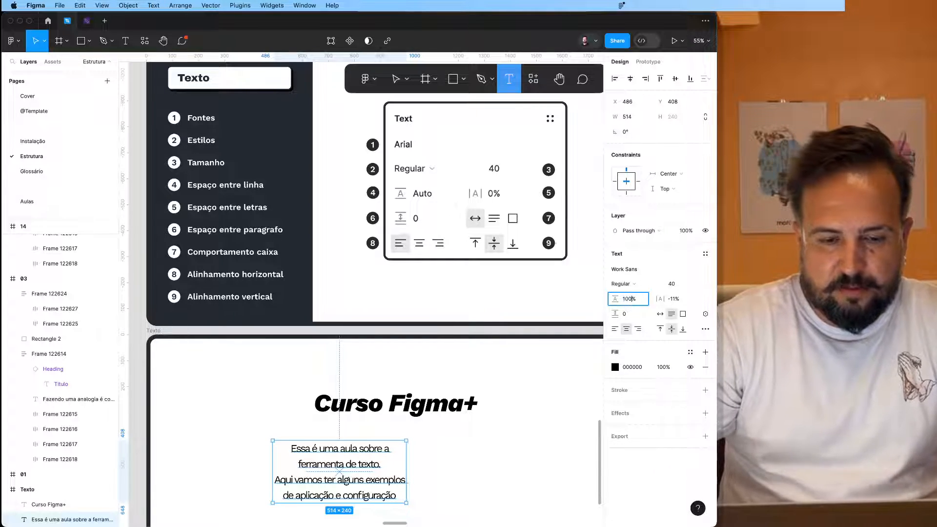
key(Return)
Step: Adjust the paragraph spacing of the text gradually up to 48
click(629, 317)
key(Up)
key(Up)
key(Up)
key(Up)
key(Up)
key(Up)
key(Up)
key(Up)
key(Up)
key(Up)
key(Up)
key(Up)
key(Up)
key(Up)
key(Up)
key(Up)
key(Up)
key(Up)
key(Up)
key(Up)
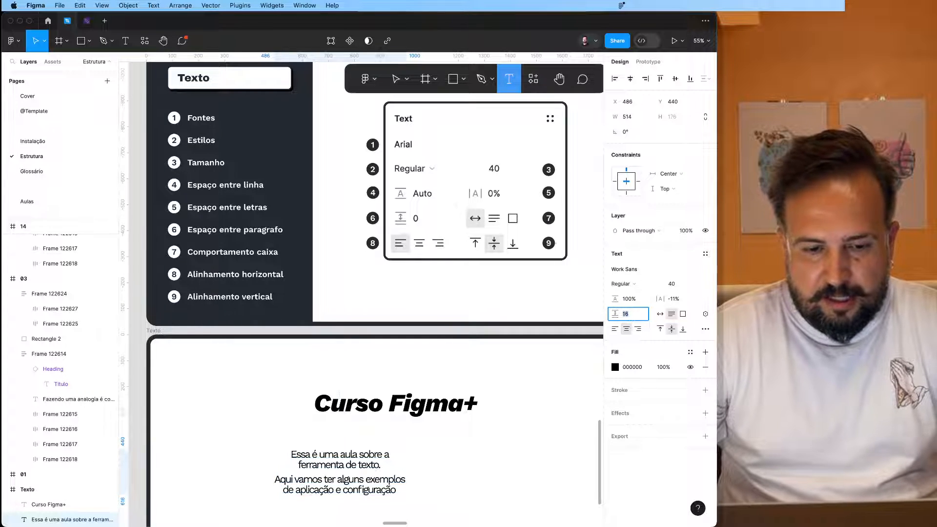
key(Down)
key(Down)
key(Down)
key(Down)
key(Down)
key(Down)
key(Down)
key(Down)
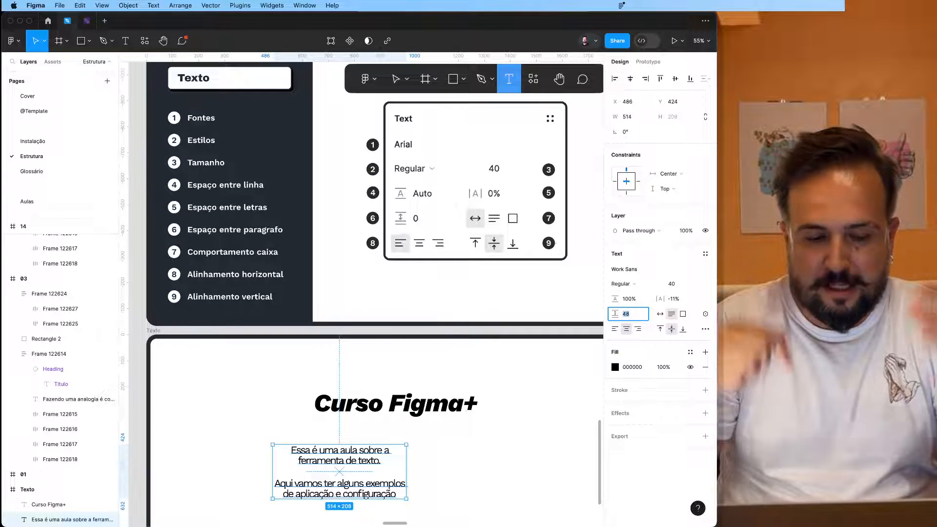
Step: Try a paragraph spacing of 150% and undo the change
text(50)
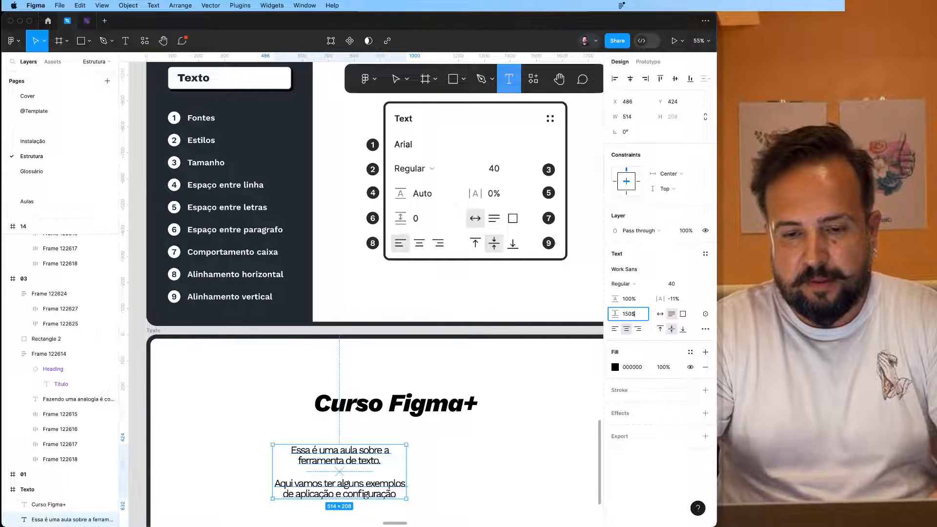
text(%)
key(Return)
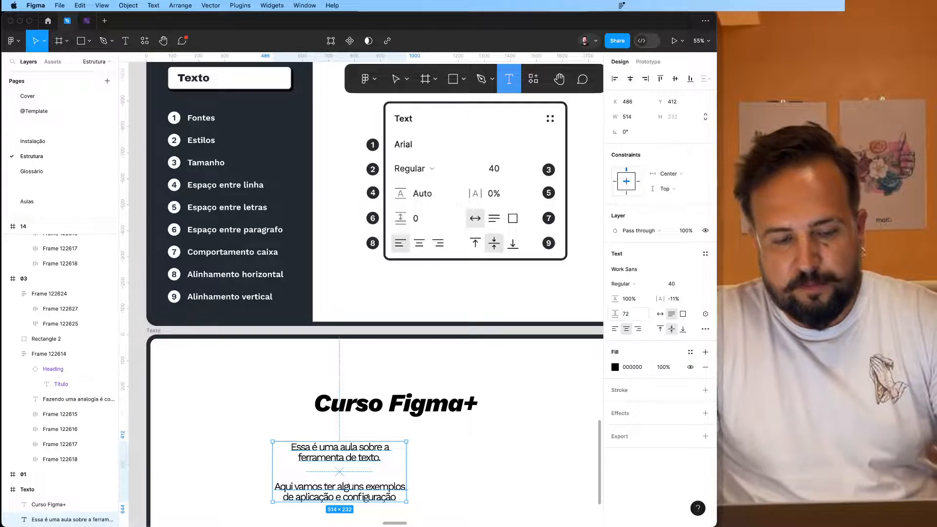
key(super+z)
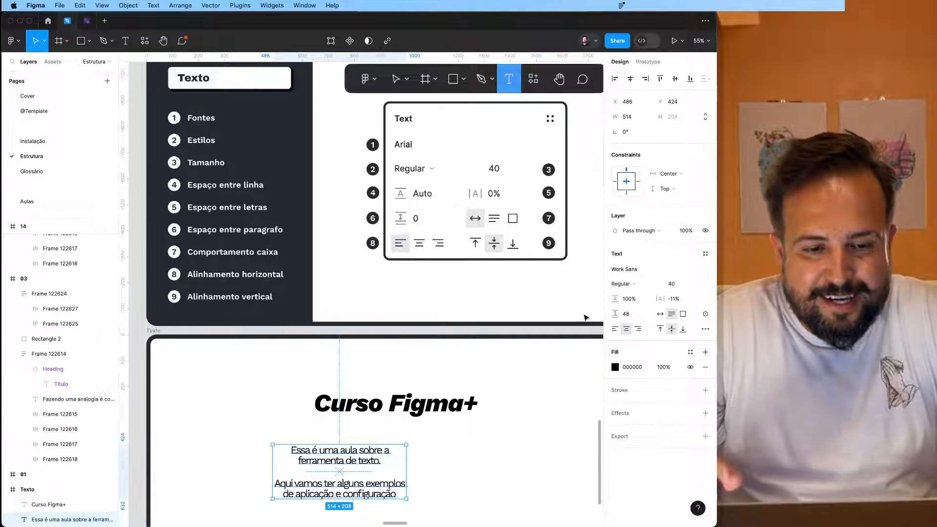
Step: Compare the box behaviour settings of the paragraph and the "Curso Figma+" title
click(572, 389)
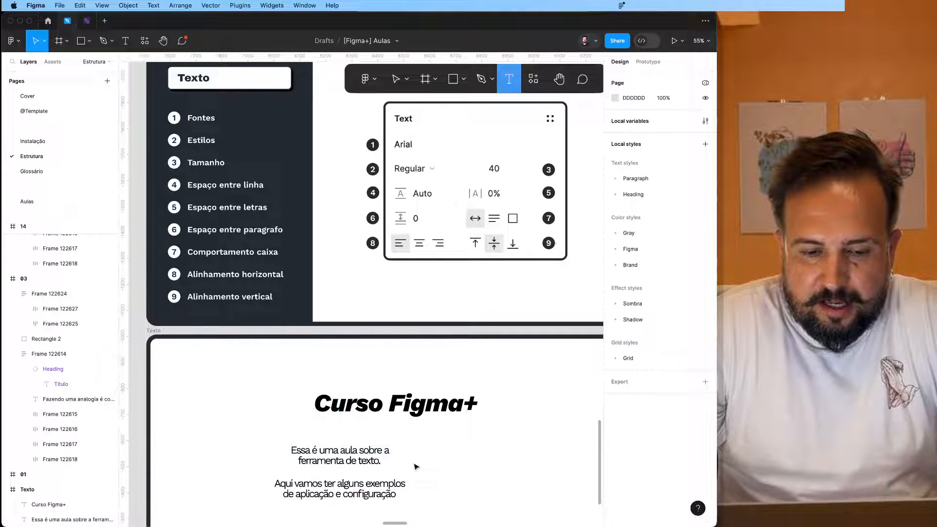
click(368, 460)
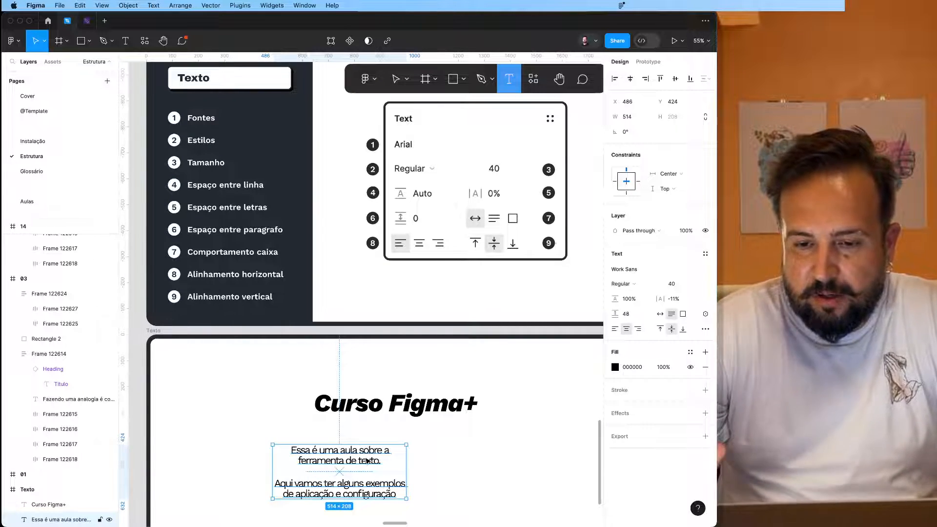
click(377, 403)
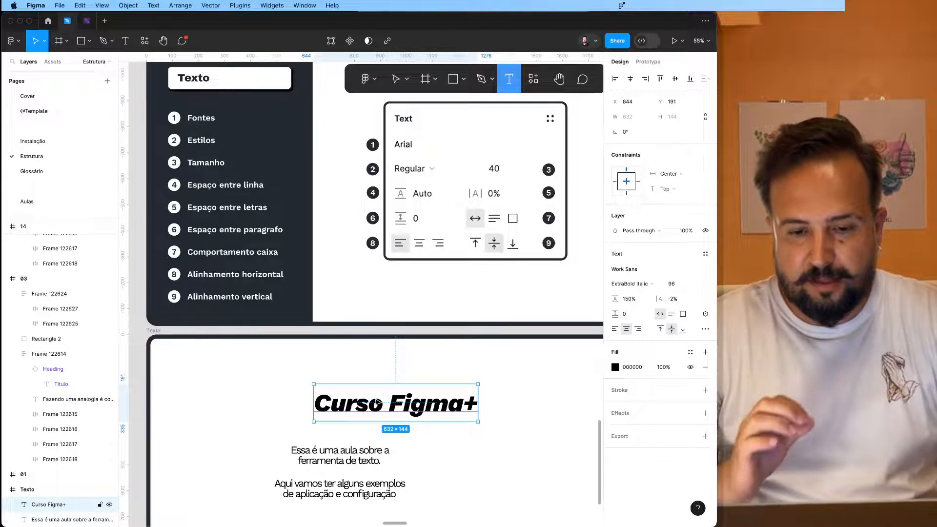
click(453, 464)
click(423, 419)
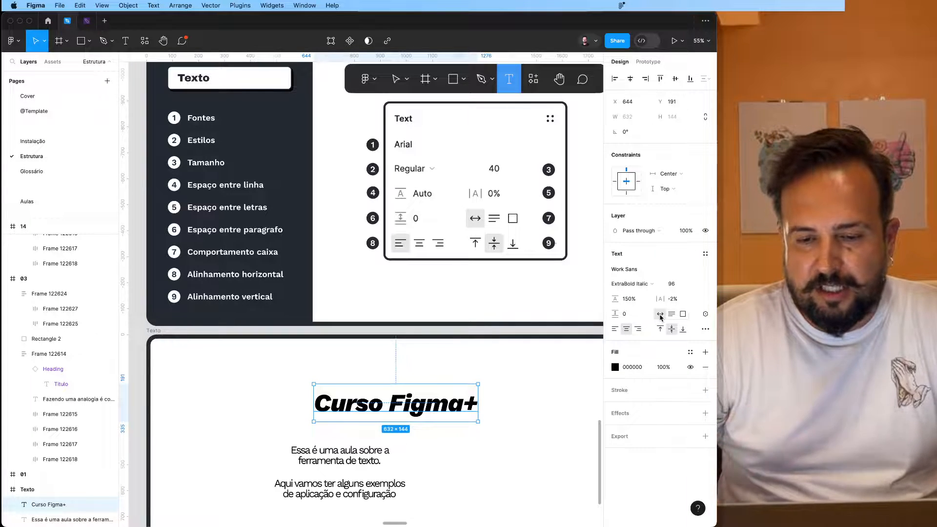
Step: Switch the paragraph to auto width and join its two sentences into a single line
click(383, 463)
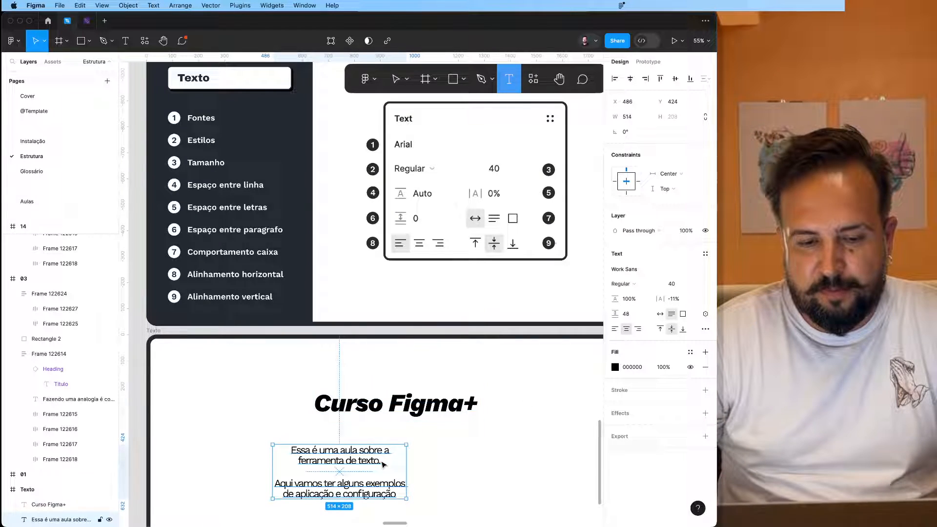
click(660, 314)
double_click(384, 484)
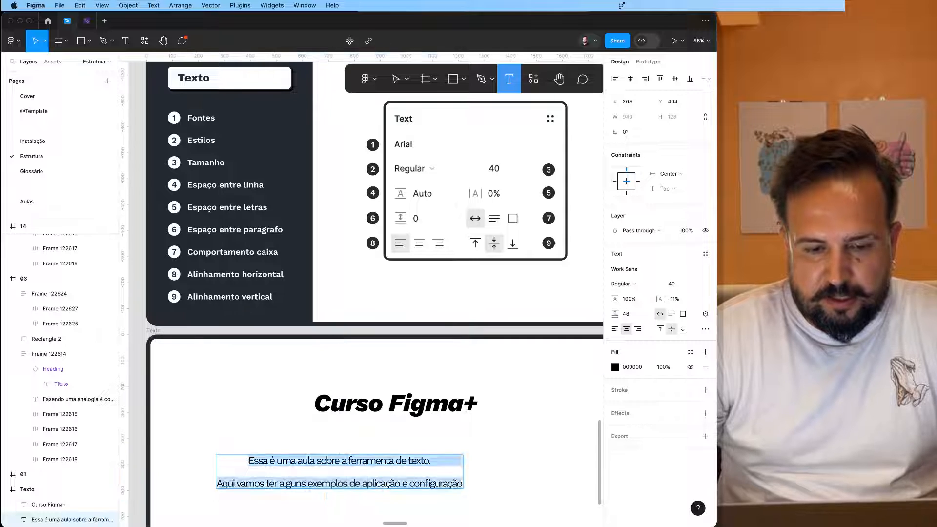
key(Right)
key(BackSpace)
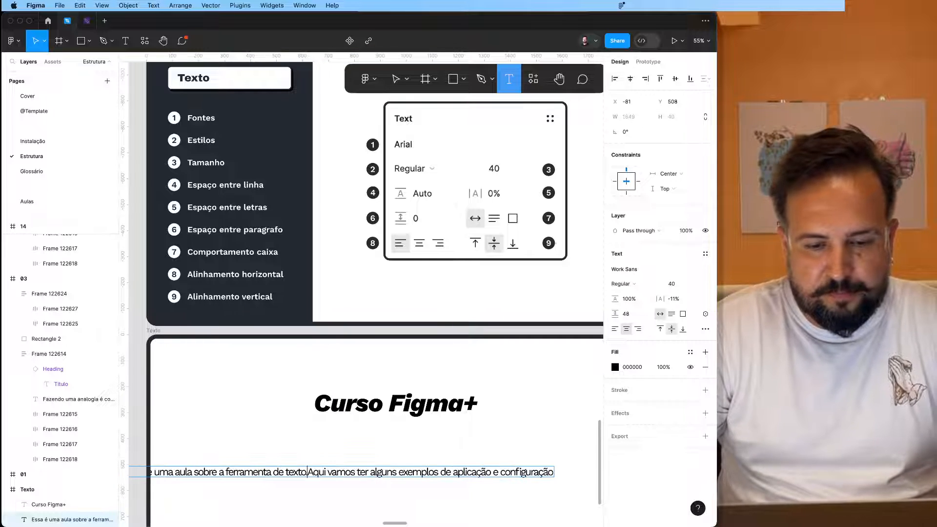
key(Escape)
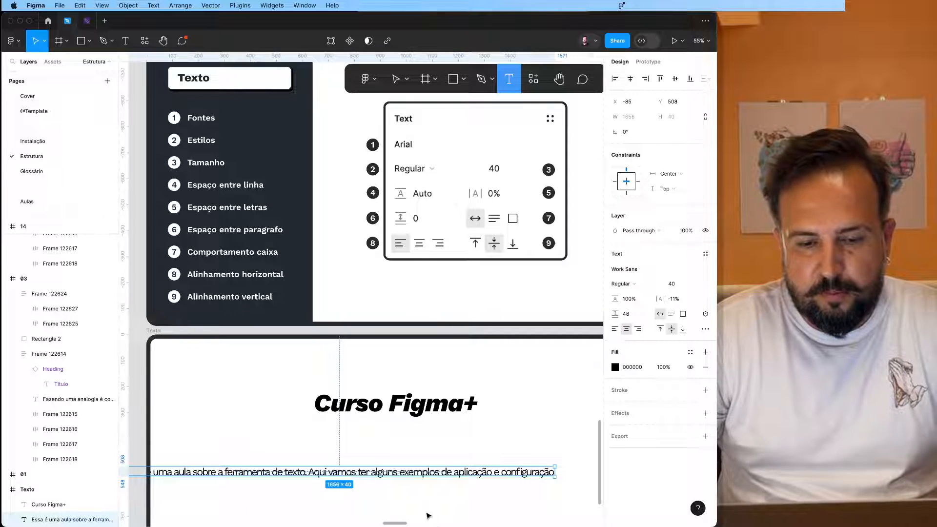
Step: Move the one-line paragraph inside the Texto frame, to about X 190, Y 436
click(426, 485)
click(421, 472)
drag(421, 472, 492, 454)
scroll(462, 495, right, 3)
scroll(462, 495, down, 1)
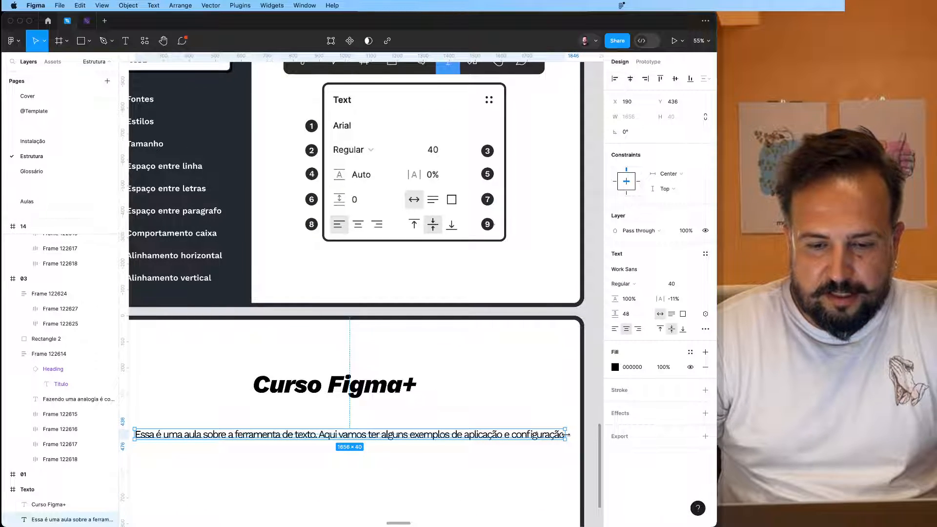
Step: Narrow the paragraph's box from both sides to about 860 wide and set its line height to 150%
drag(564, 435, 486, 434)
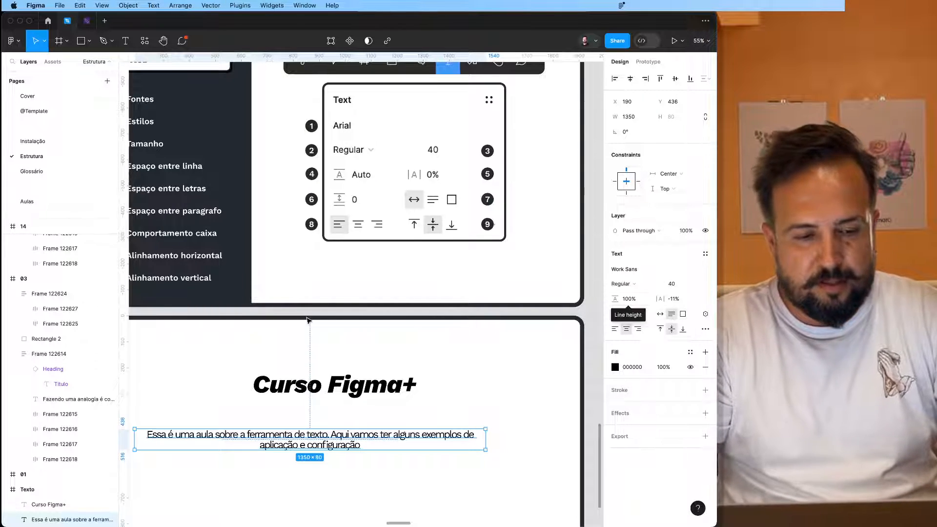
drag(207, 435, 262, 435)
click(629, 298)
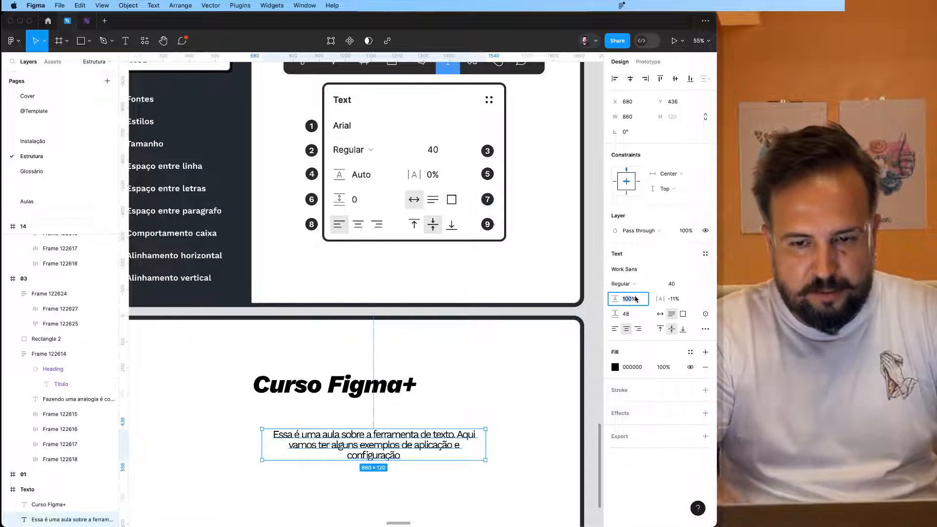
text(150%)
key(Return)
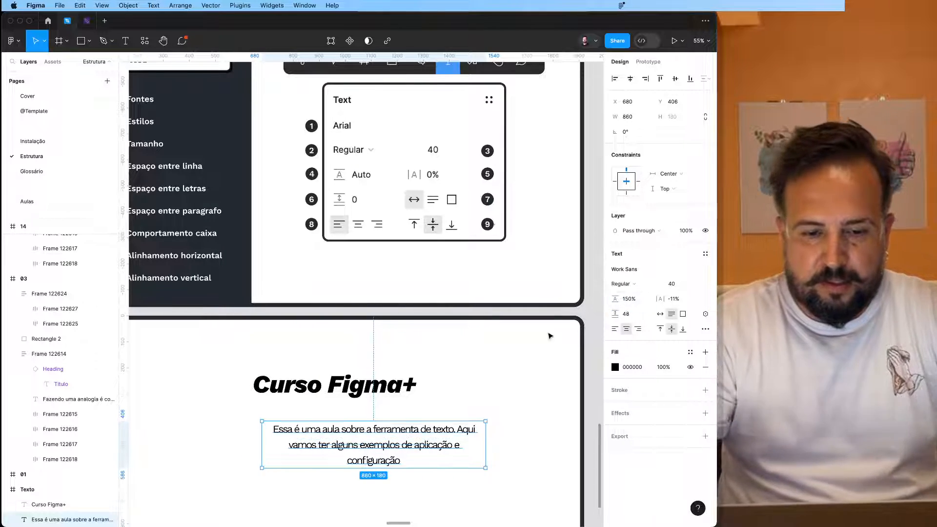
Step: Move the paragraph beneath the "Curso Figma+" title, to about X 445, Y 450
drag(427, 454, 364, 459)
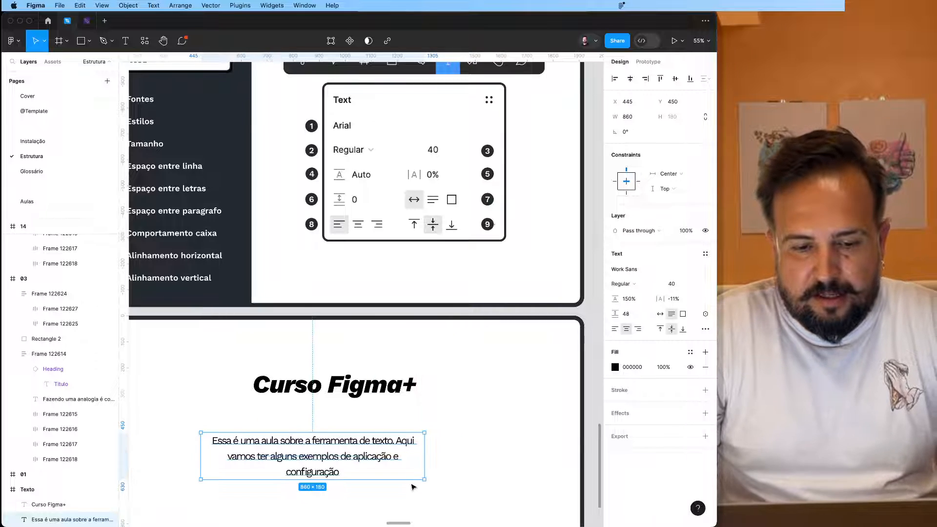
scroll(364, 458, down, 3)
scroll(364, 459, left, 2)
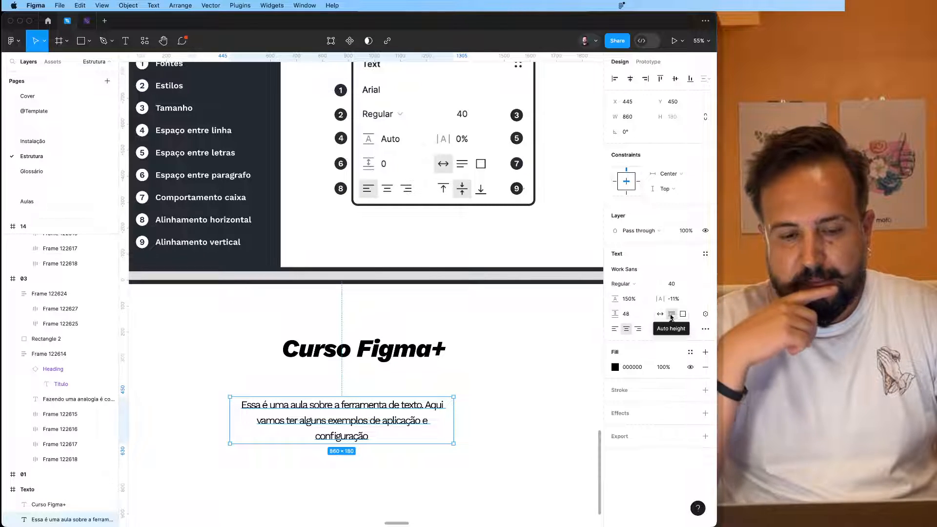
double_click(378, 424)
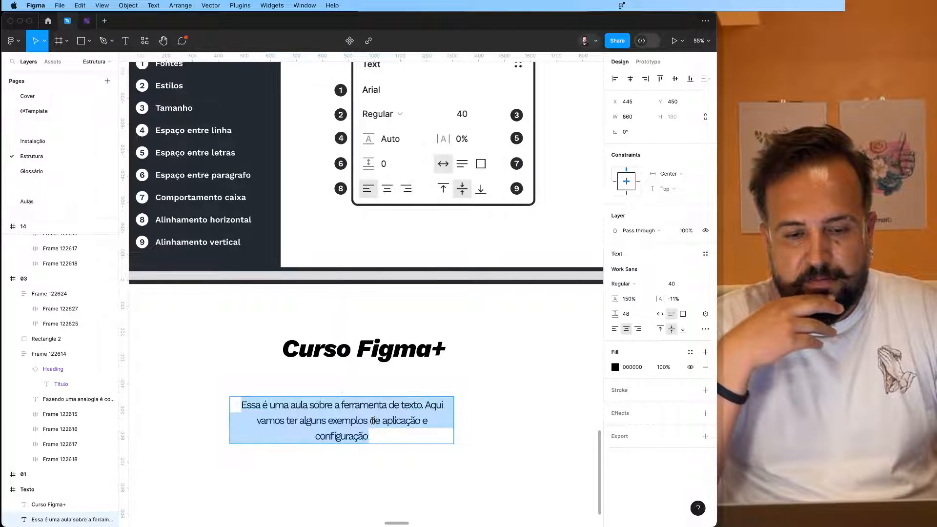
click(381, 436)
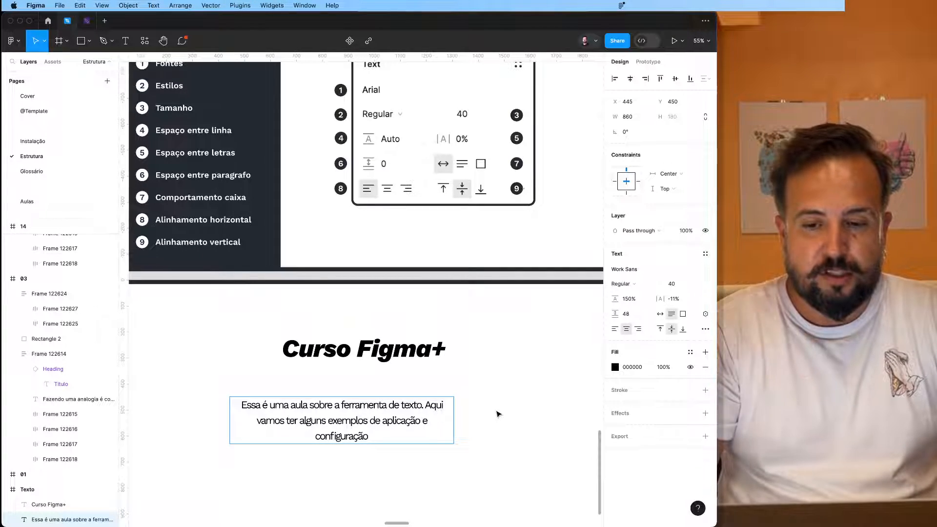
key(Escape)
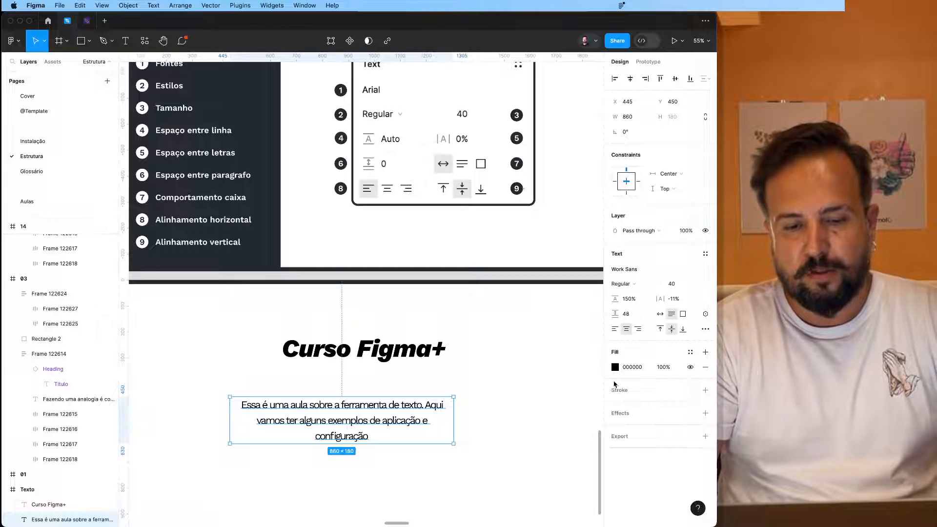
Step: Enlarge the paragraph's box to a fixed size of about 973 × 351
drag(432, 444, 433, 488)
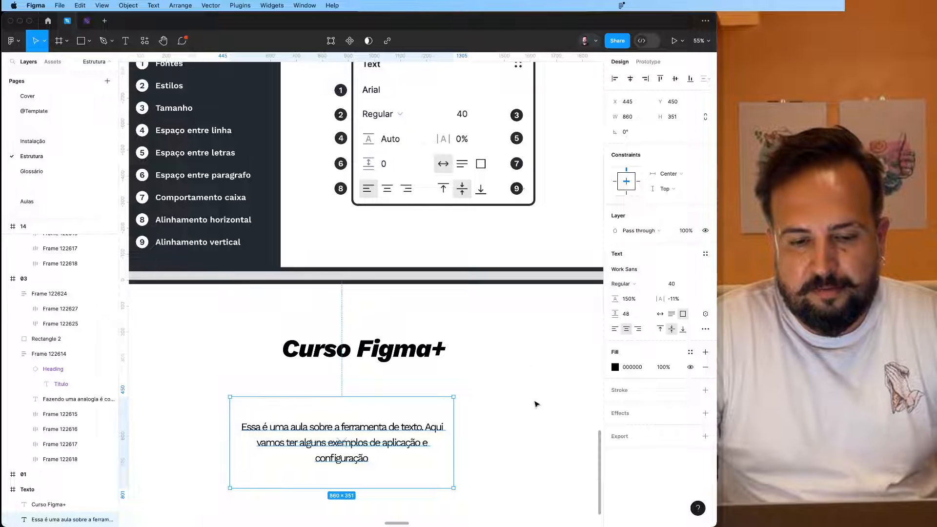
mouse_move(482, 439)
mouse_down()
mouse_move(491, 438)
mouse_move(483, 438)
mouse_up()
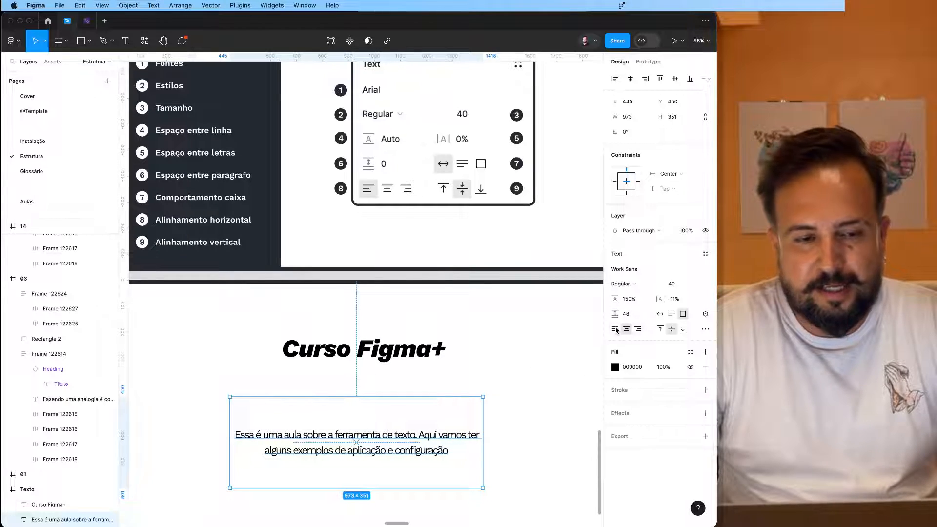
Step: Try left, centre and right horizontal alignment on the paragraph and return it to centre
scroll(561, 324, up, 3)
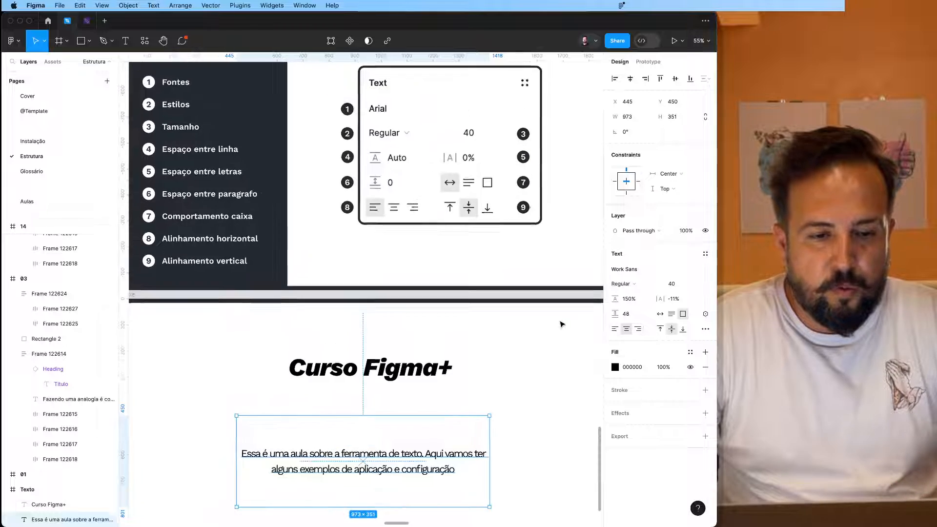
scroll(561, 324, down, 5)
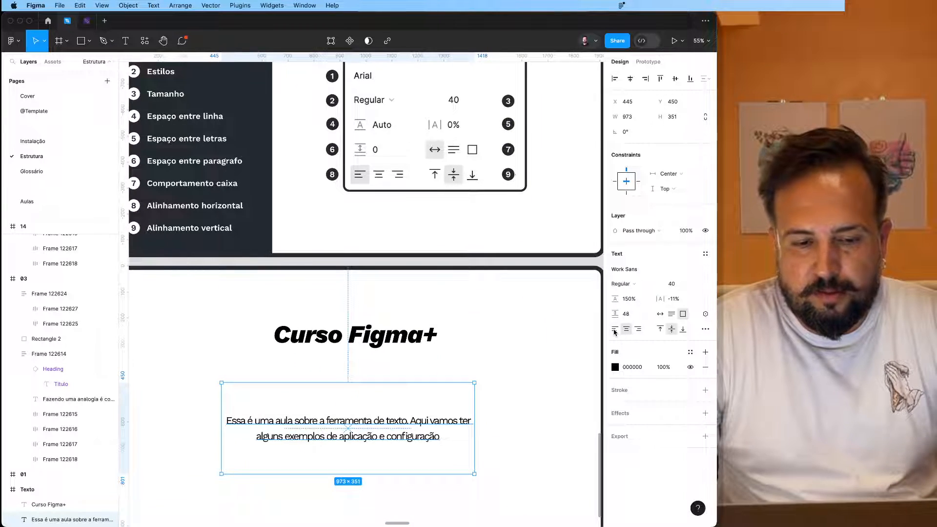
click(614, 330)
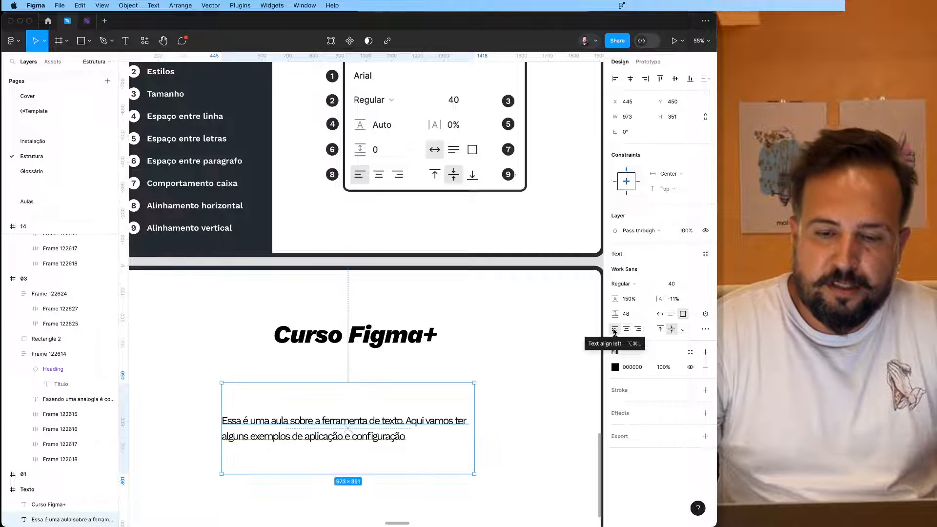
click(626, 330)
click(638, 330)
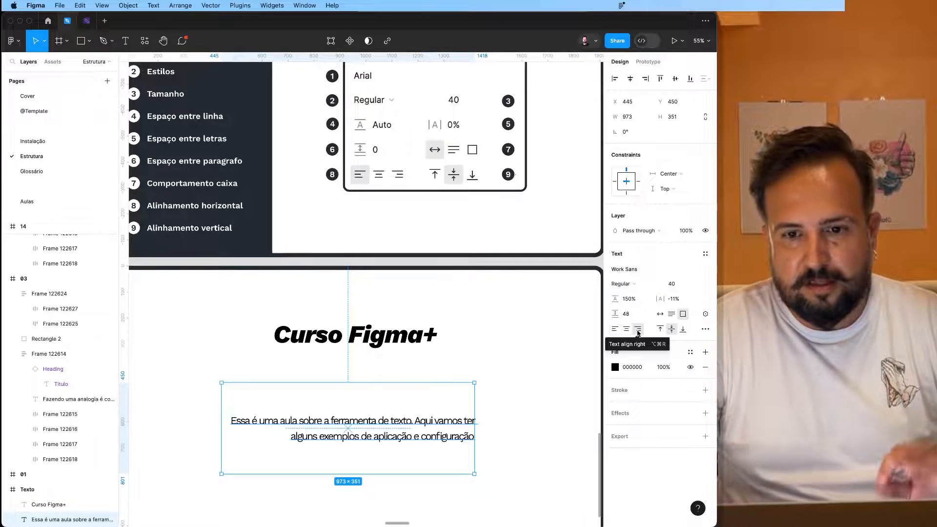
click(626, 329)
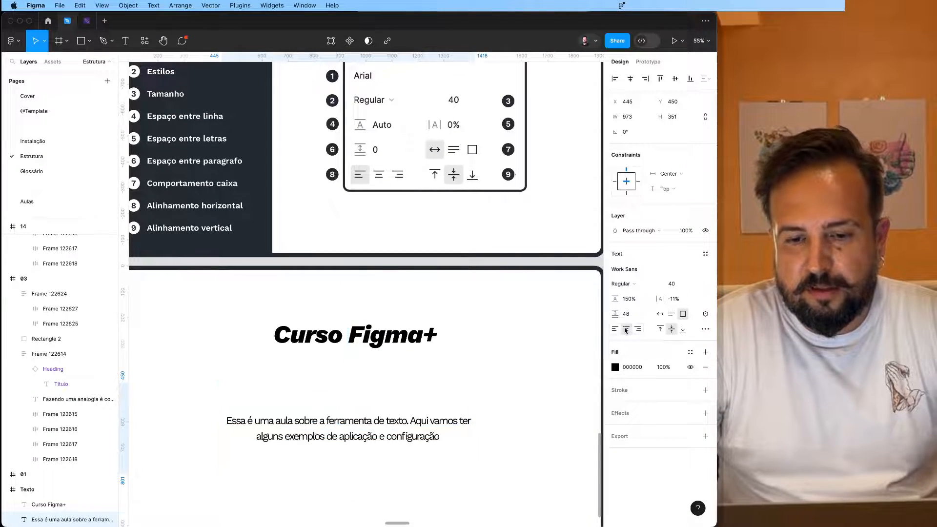
Step: Try the middle and bottom vertical alignments on the centred paragraph and set it to align top
click(614, 329)
click(626, 330)
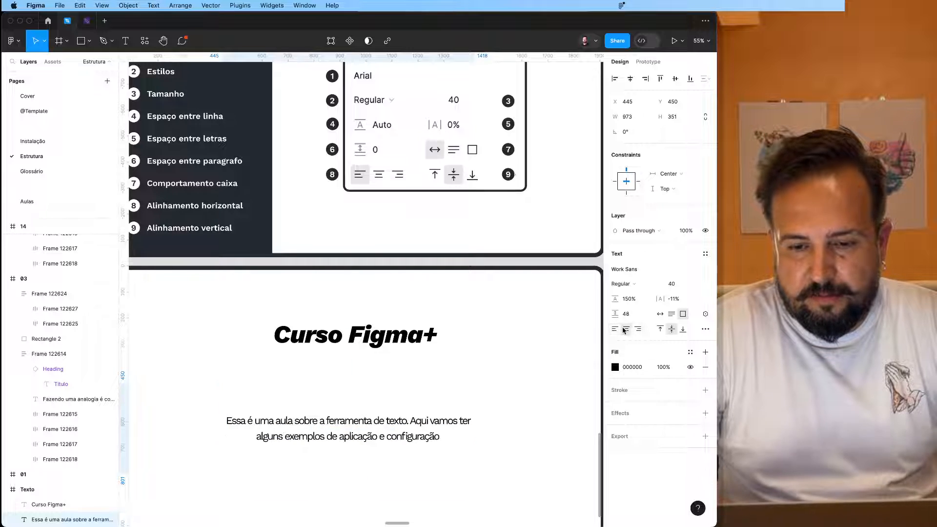
click(660, 329)
click(671, 329)
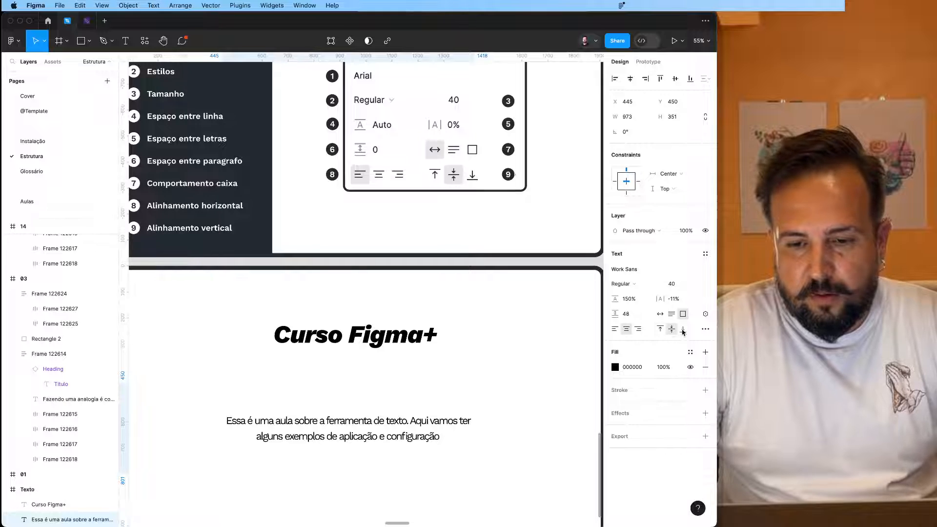
click(683, 329)
click(672, 329)
click(660, 329)
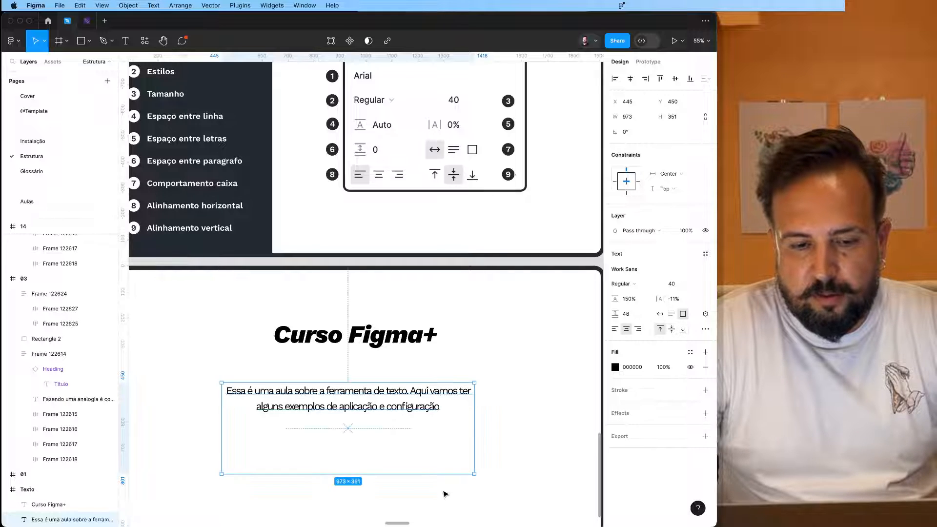
click(671, 329)
click(683, 330)
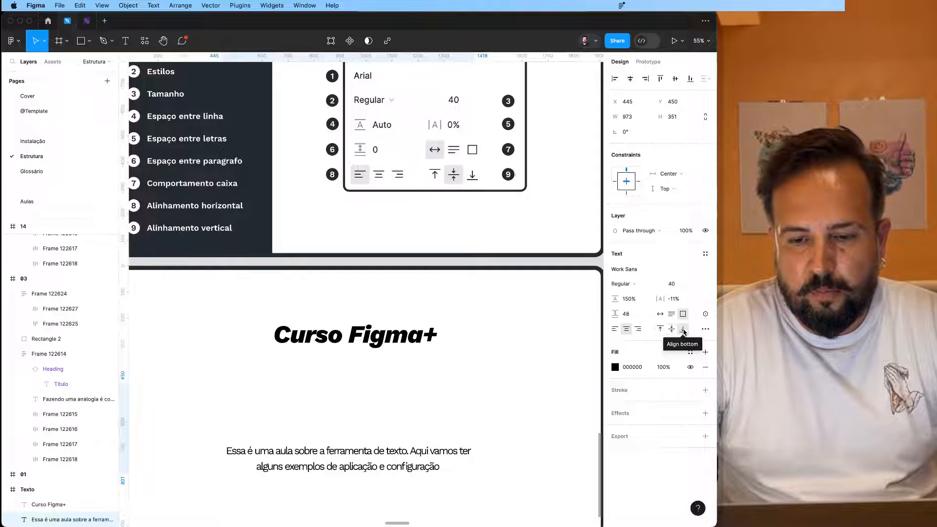
click(671, 329)
click(660, 329)
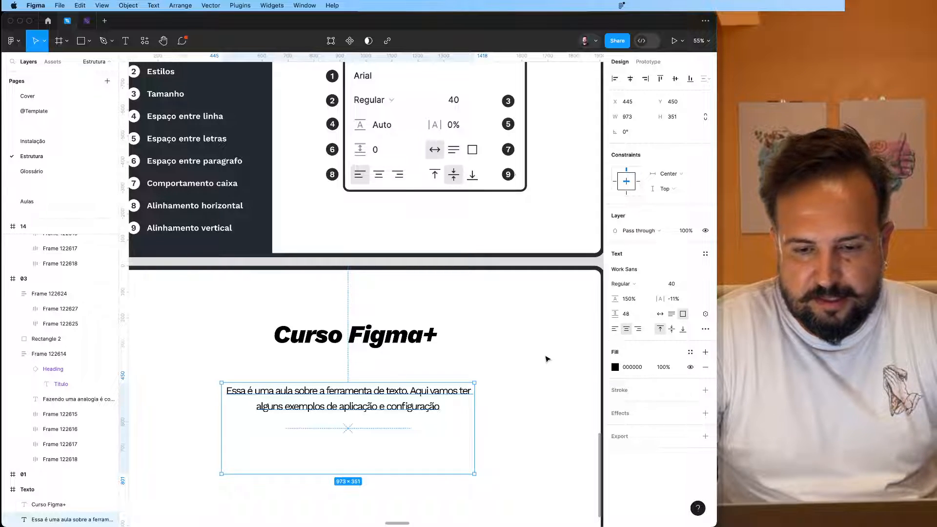
Step: Select the paragraph beneath the "Curso Figma+" title and open its advanced type settings
scroll(546, 359, down, 6)
click(583, 383)
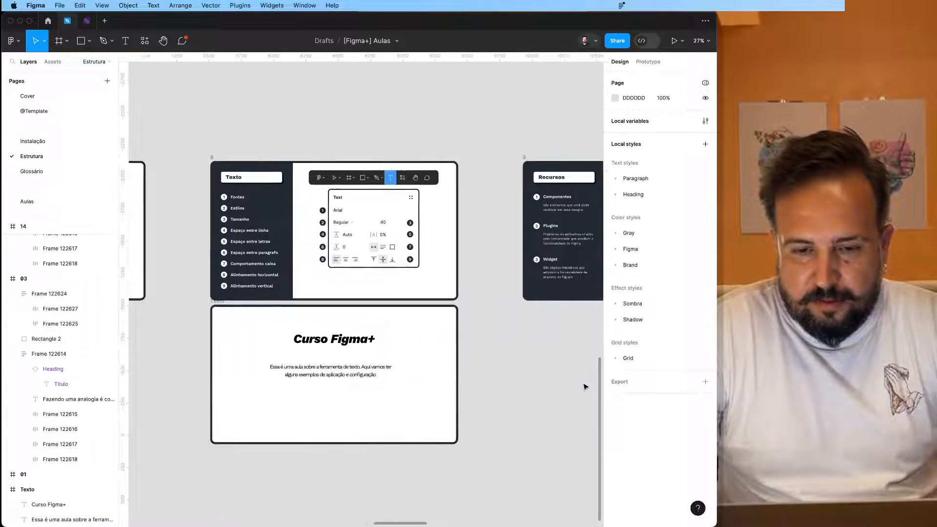
scroll(584, 386, right, 5)
scroll(583, 385, left, 5)
scroll(584, 386, up, 3)
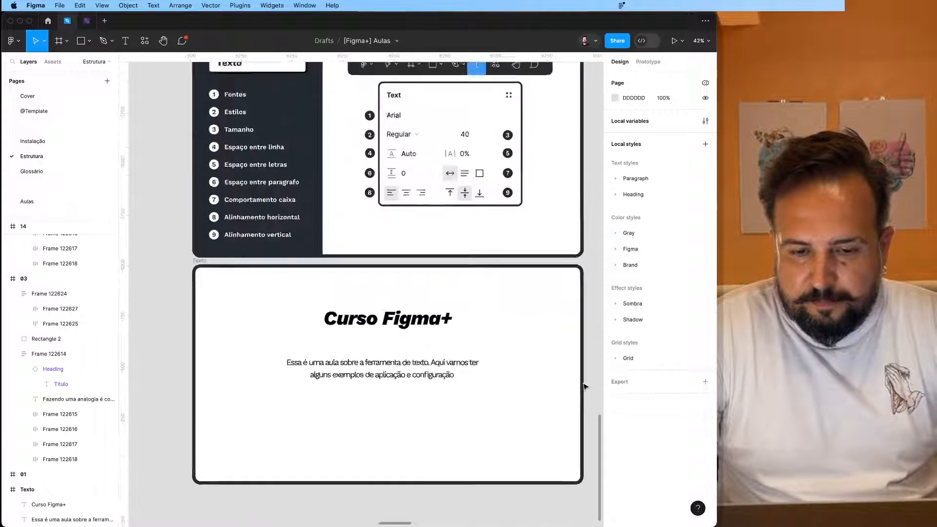
scroll(584, 386, up, 2)
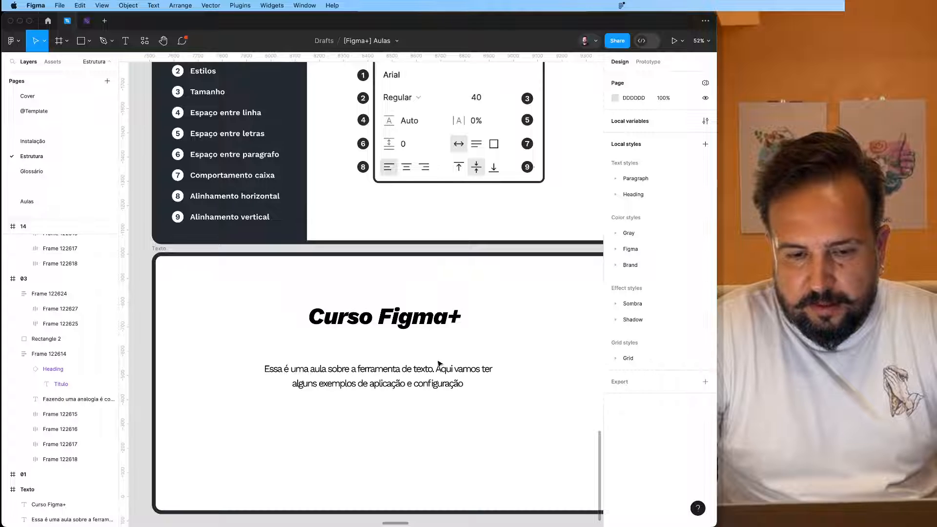
click(439, 367)
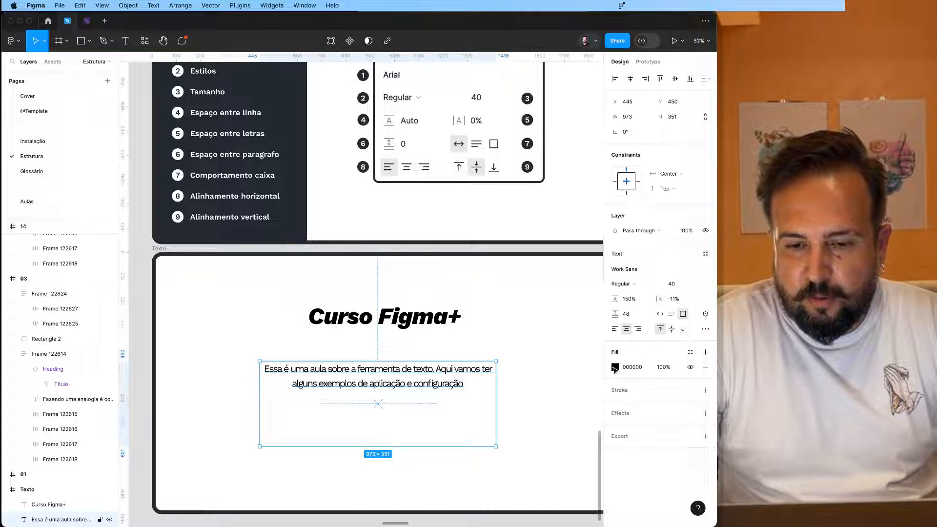
click(704, 330)
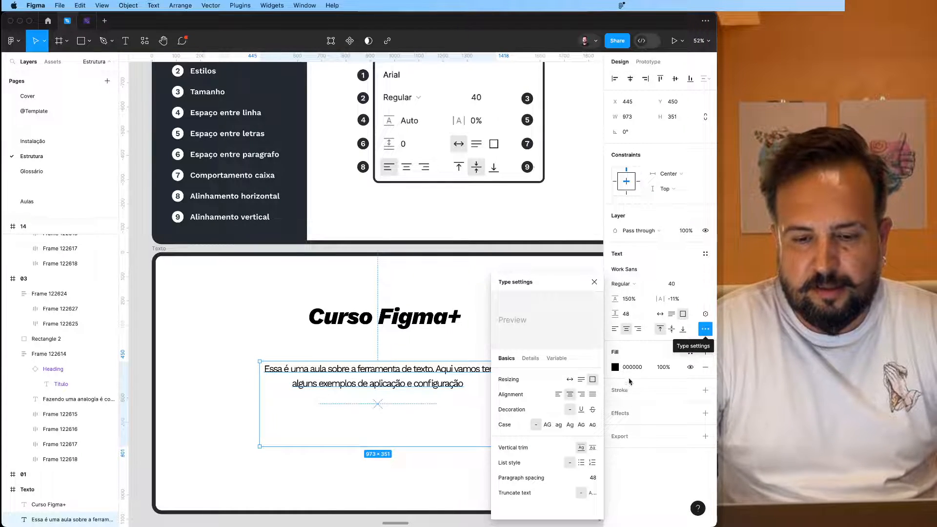
Step: Try justified, right and centre alignment on the paragraph and set it to left alignment
click(593, 396)
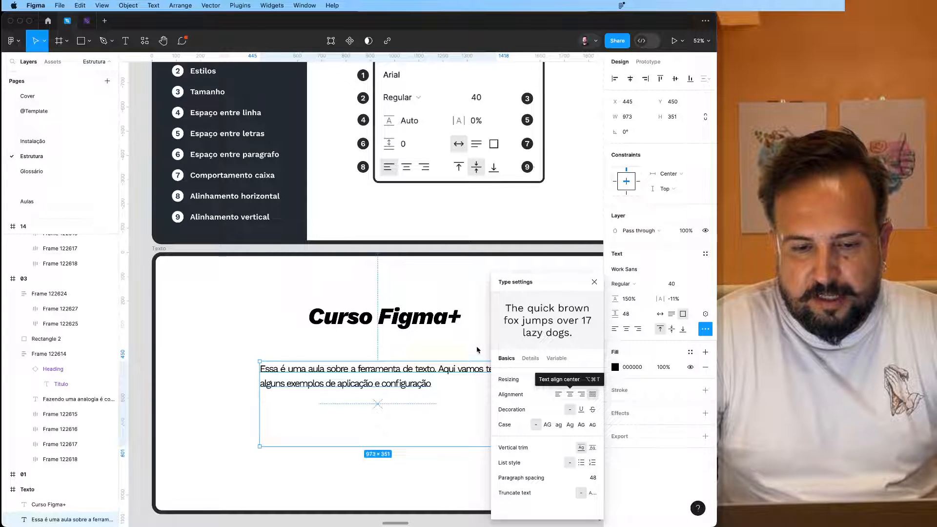
scroll(477, 350, right, 5)
click(581, 394)
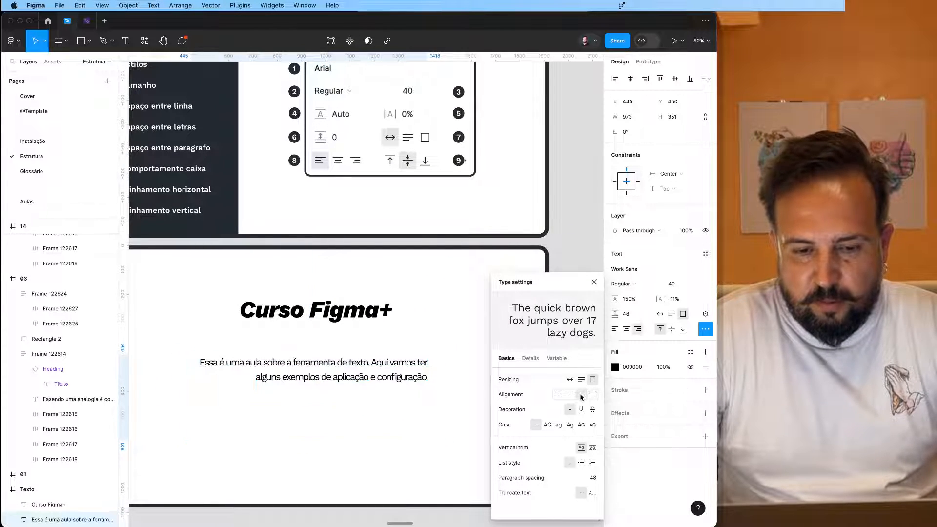
click(569, 395)
click(559, 394)
click(570, 394)
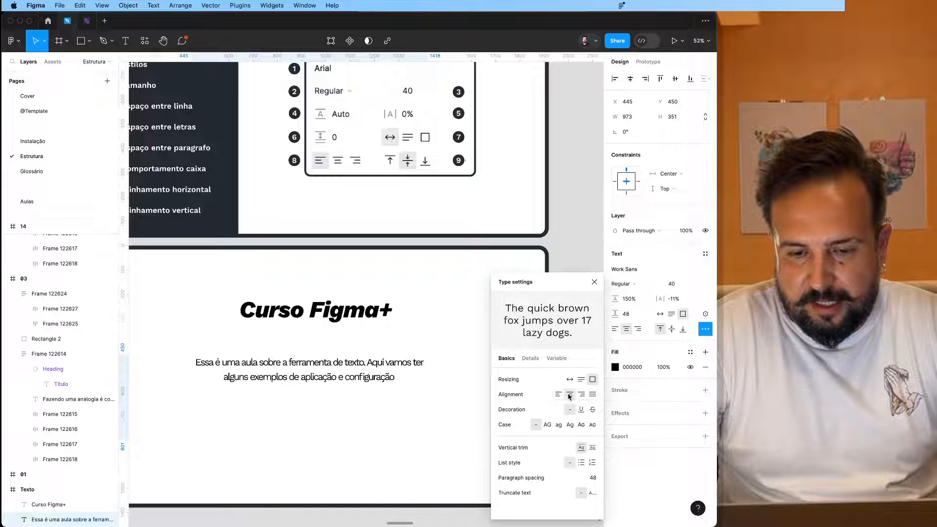
click(582, 394)
click(592, 394)
click(559, 394)
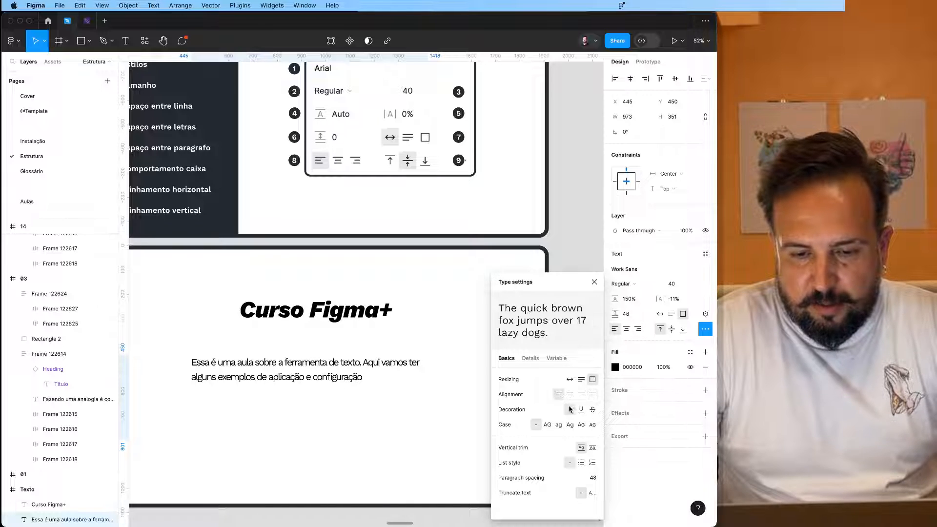
Step: Try underline and strikethrough on the paragraph and return its decoration to none
click(581, 410)
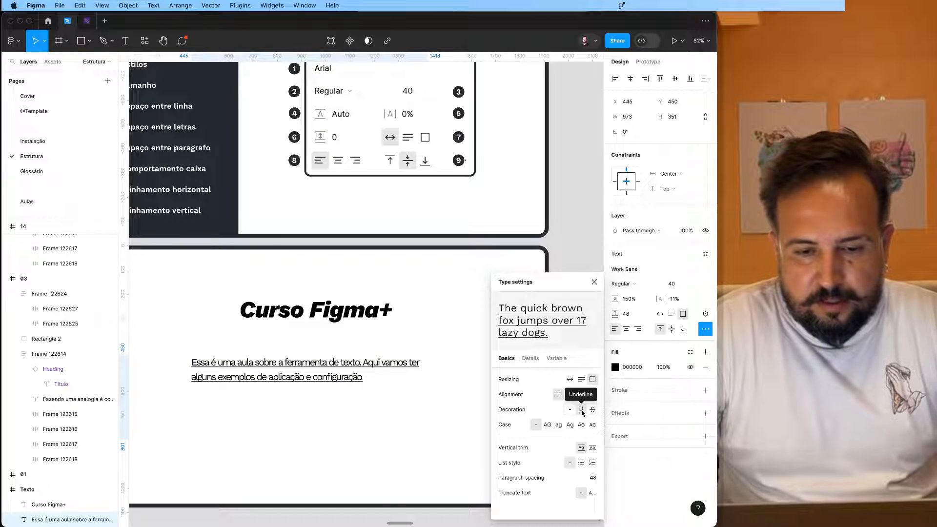
click(593, 411)
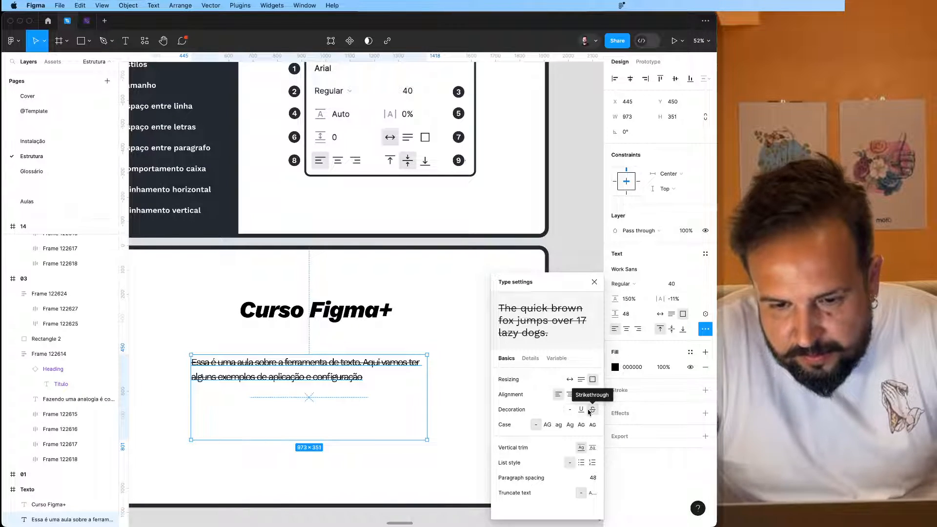
click(584, 411)
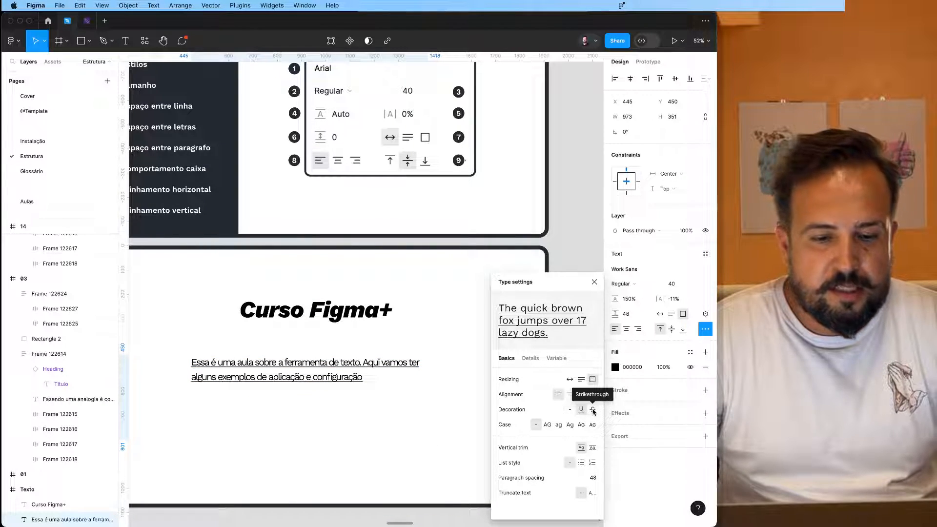
click(571, 410)
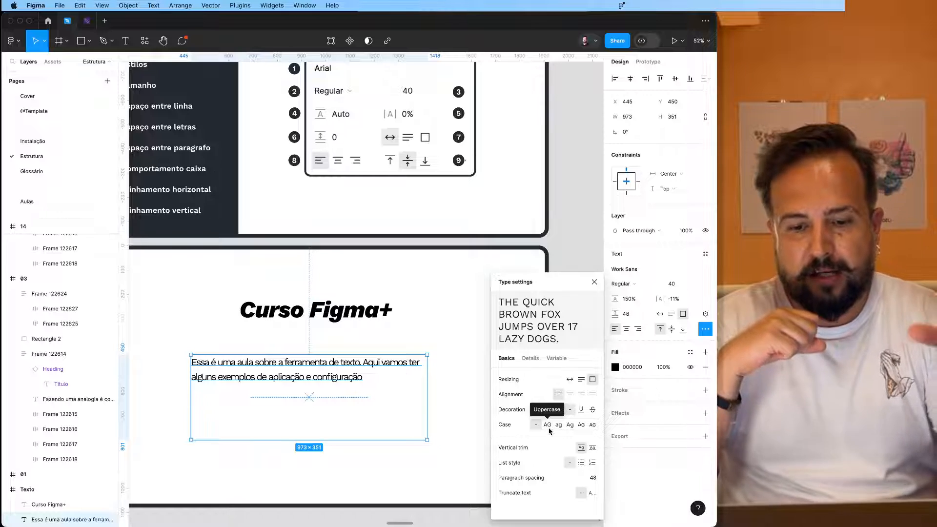
Step: Set the paragraph's case to uppercase and its letter spacing to 0%
click(549, 427)
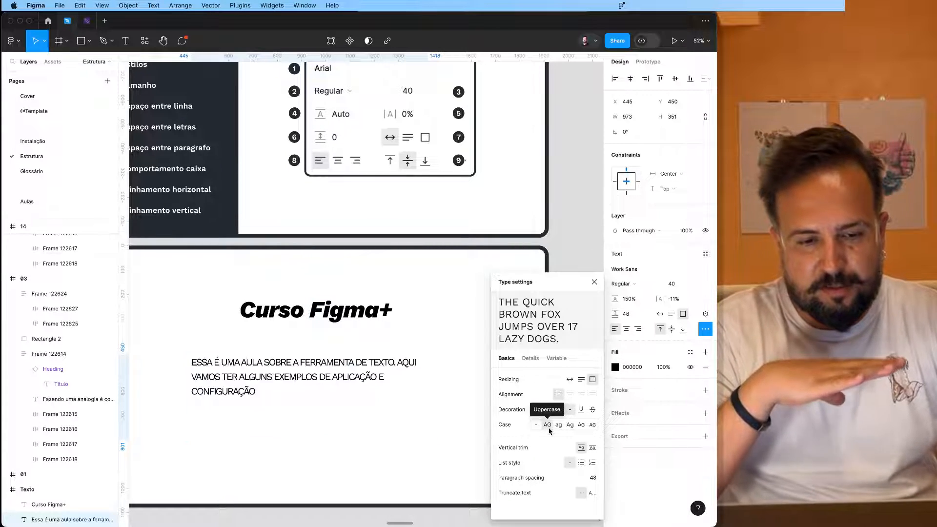
click(668, 298)
text(0)
key(Return)
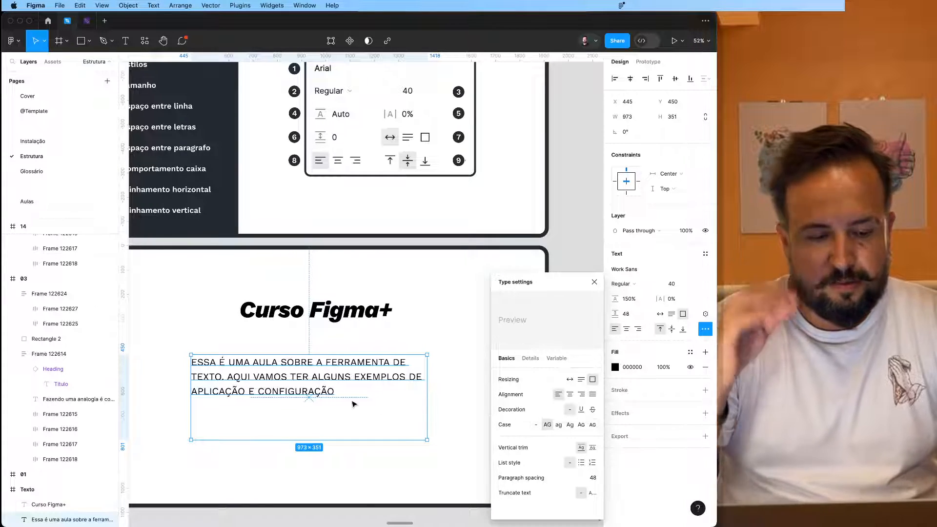
Step: Add the test text "asddsadsa" at the end of the uppercase paragraph and delete it again
double_click(340, 391)
click(339, 390)
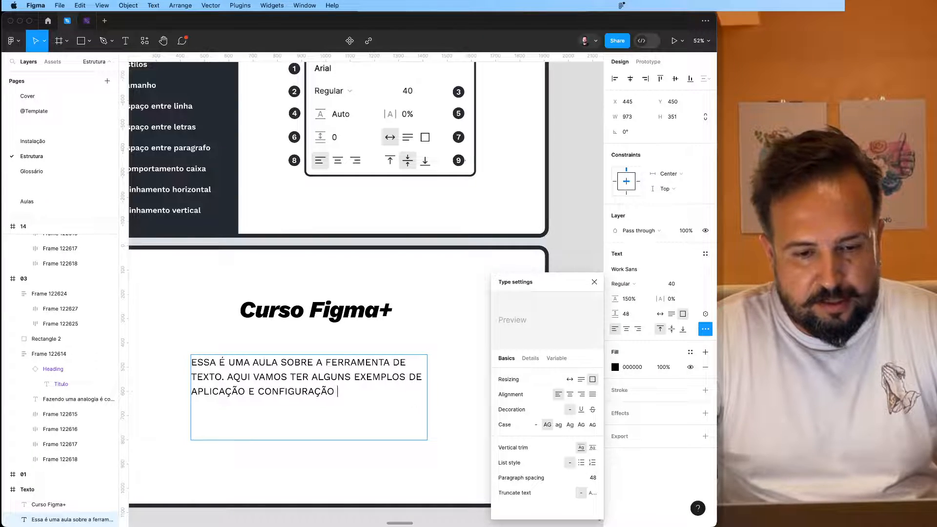
text(asddsadsa)
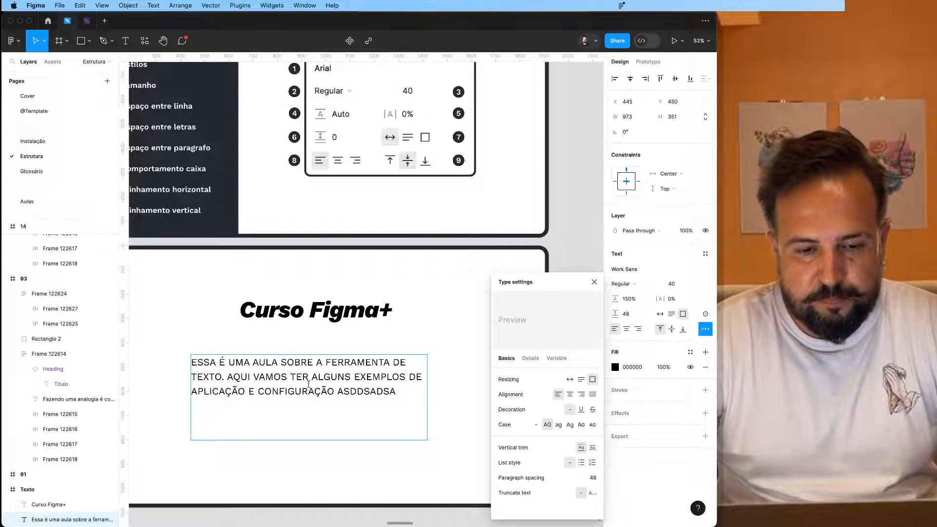
shift+click(333, 392)
key(BackSpace)
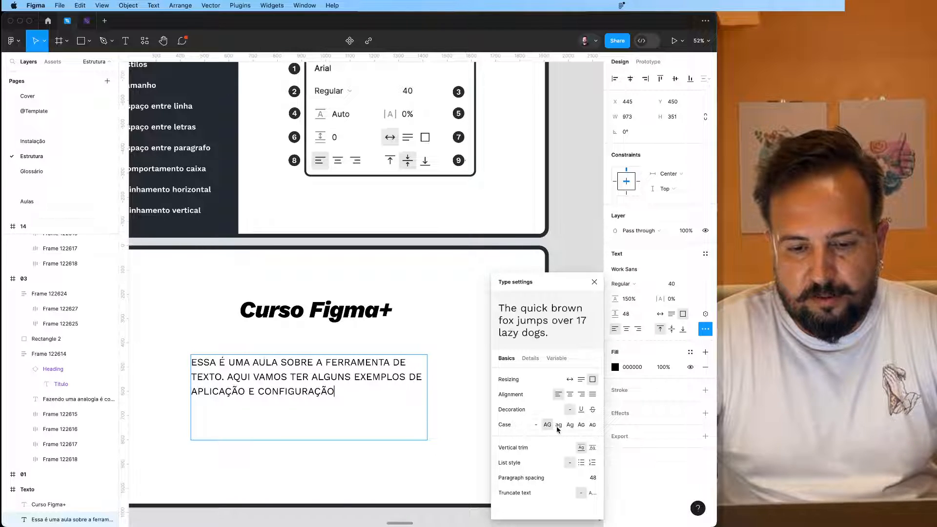
key(Escape)
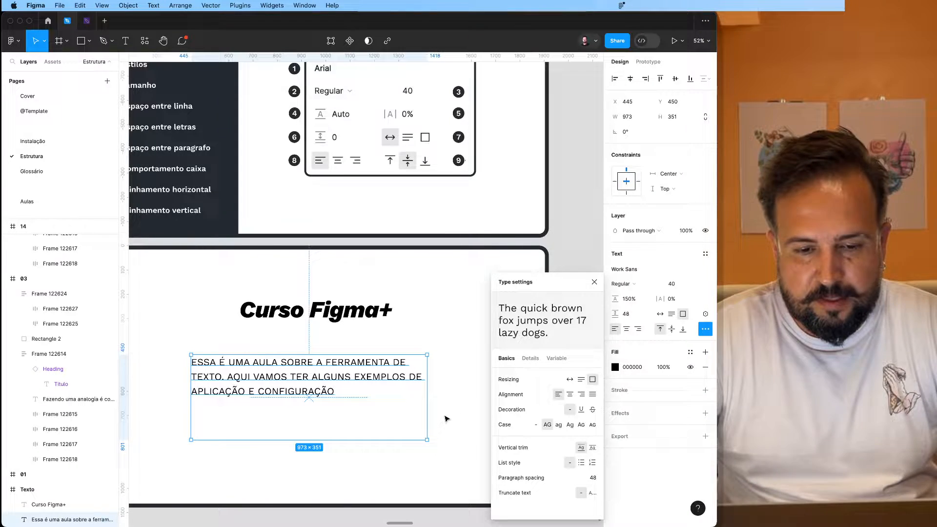
Step: Try lowercase, title case and both small-caps options on the paragraph and return it to uppercase
click(559, 424)
click(571, 425)
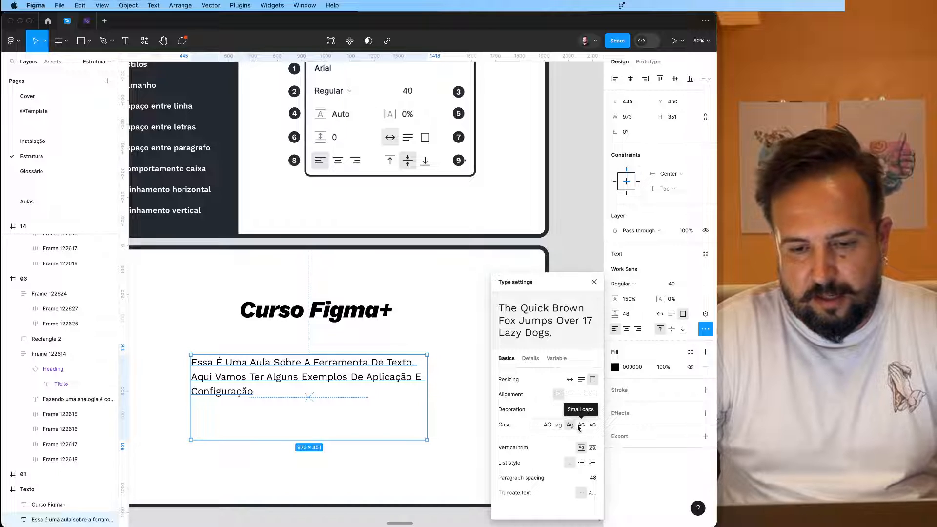
click(579, 426)
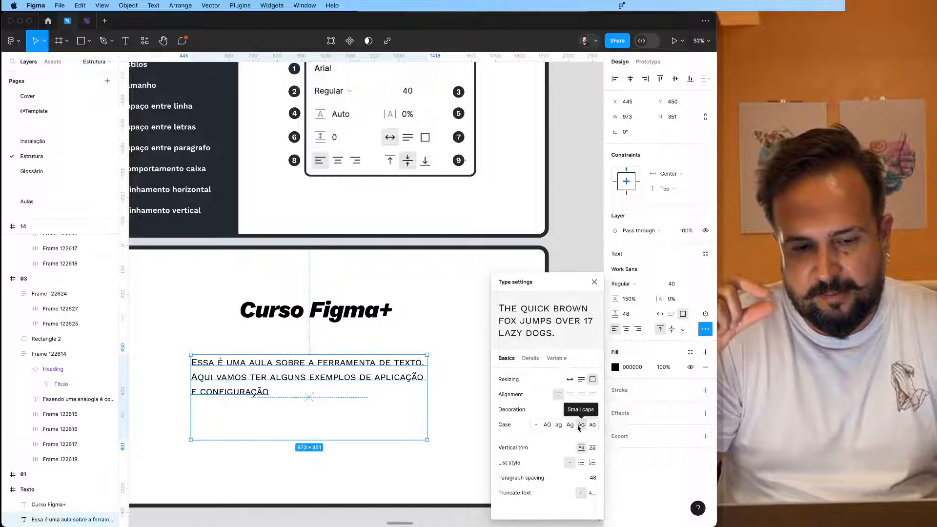
click(593, 426)
click(582, 428)
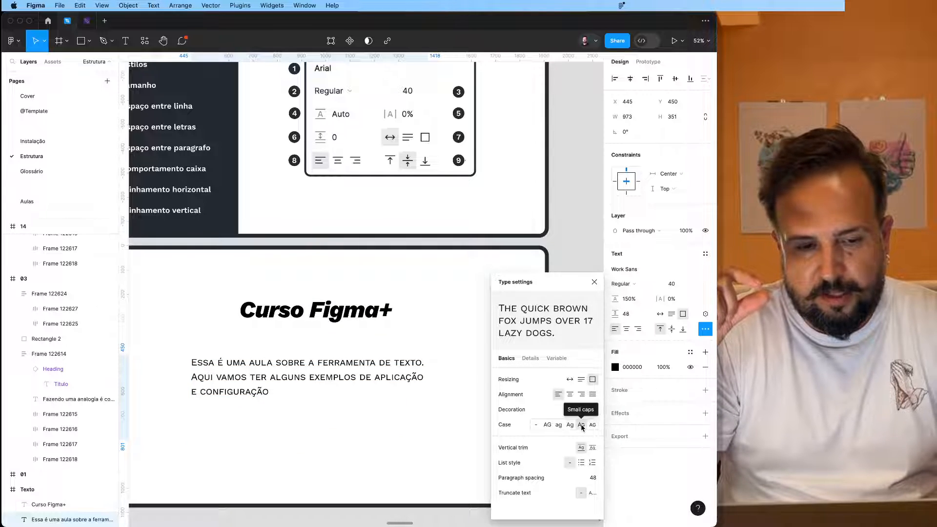
click(593, 426)
click(581, 428)
click(570, 425)
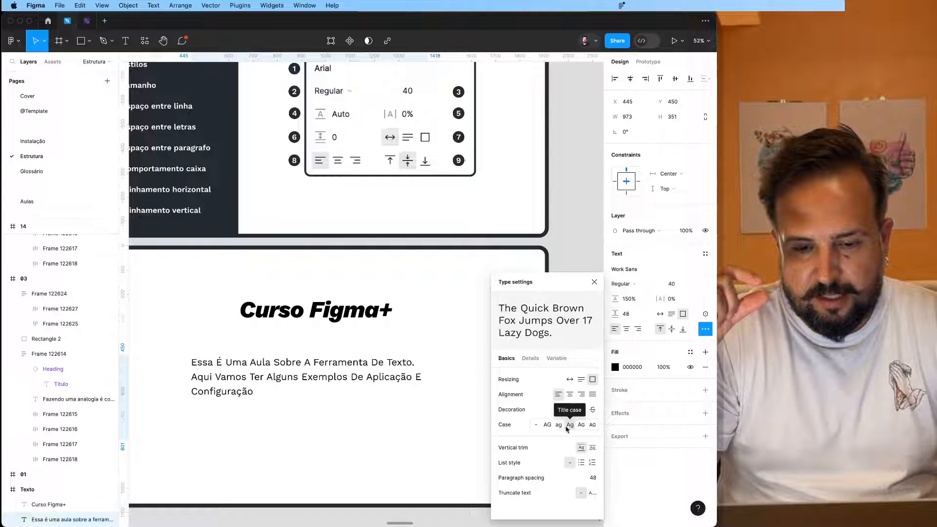
click(559, 426)
click(547, 426)
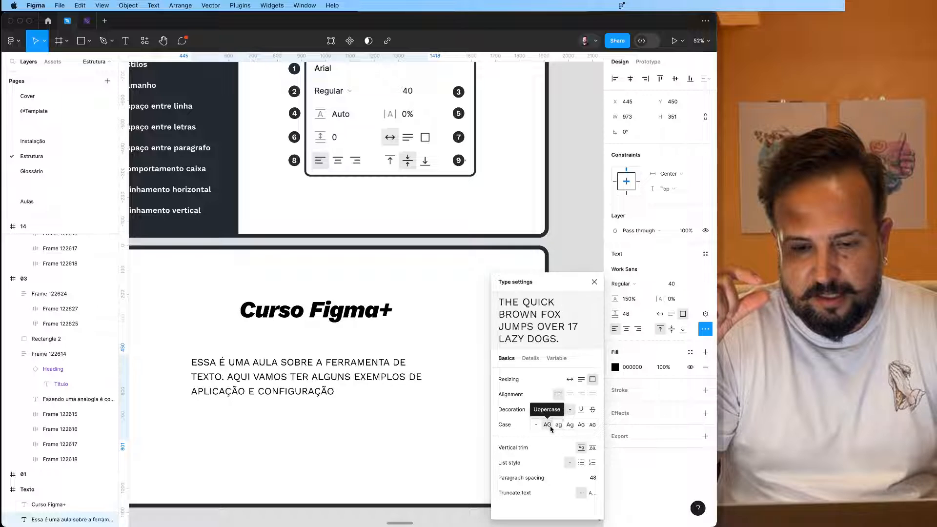
Step: Compare the cap height to baseline and standard vertical trims on the paragraph and return it to standard
click(592, 448)
click(593, 448)
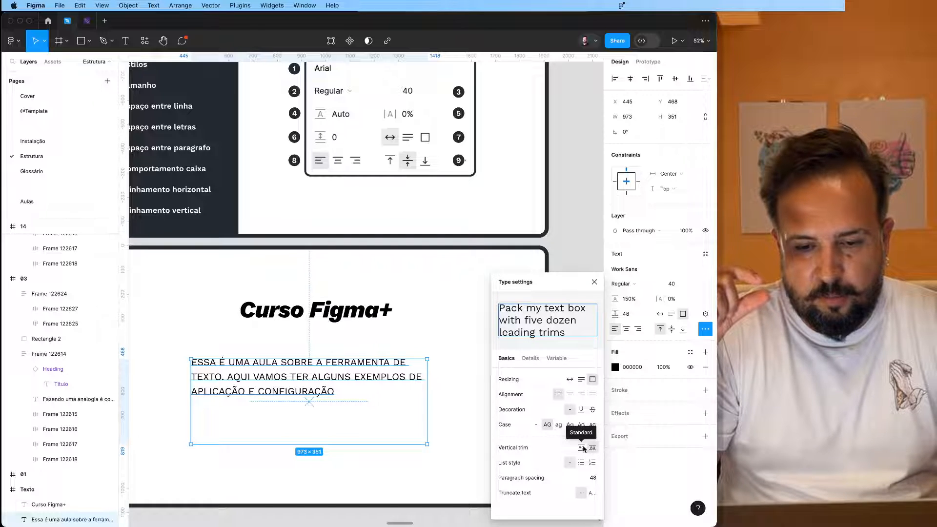
click(581, 448)
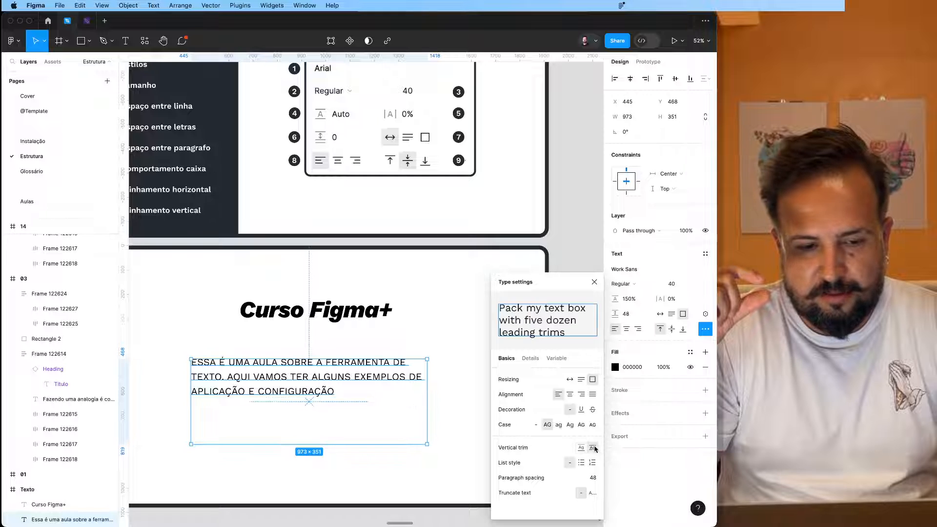
click(581, 448)
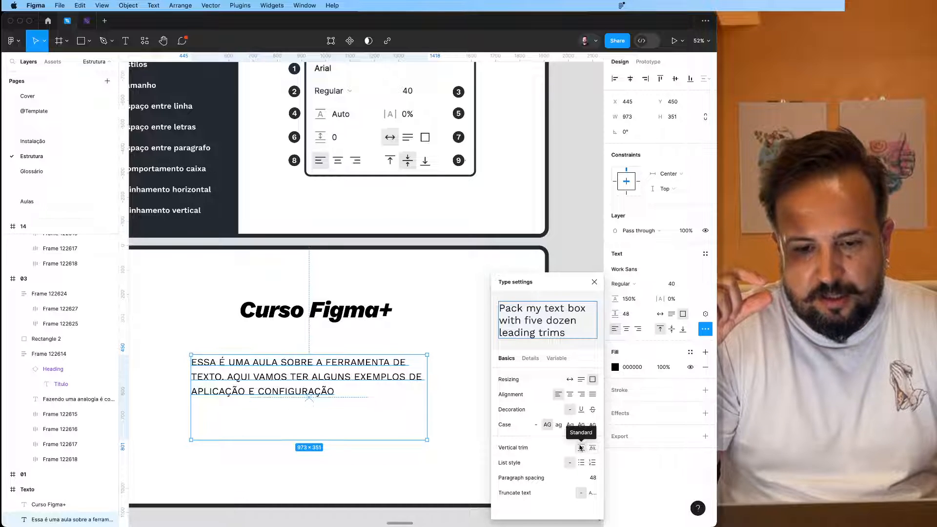
click(594, 448)
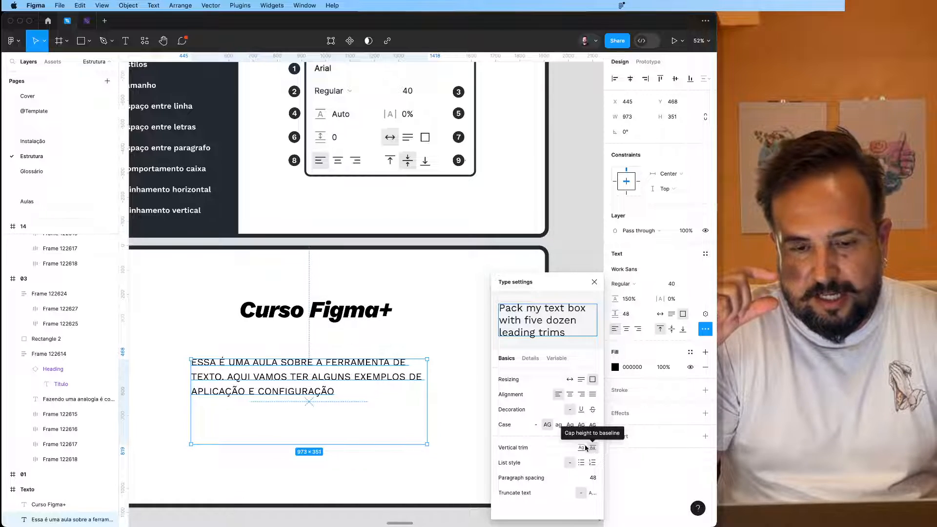
click(581, 448)
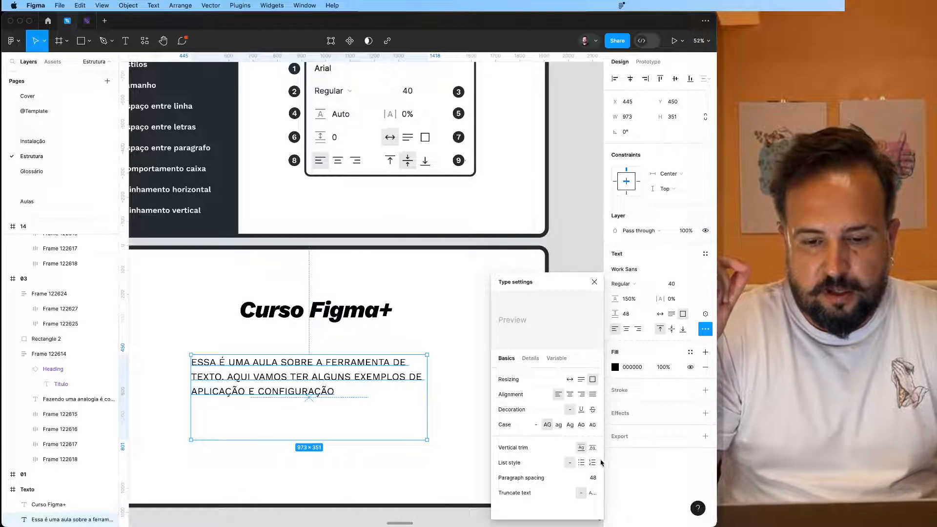
Step: Turn the paragraph into a bulleted list
click(581, 462)
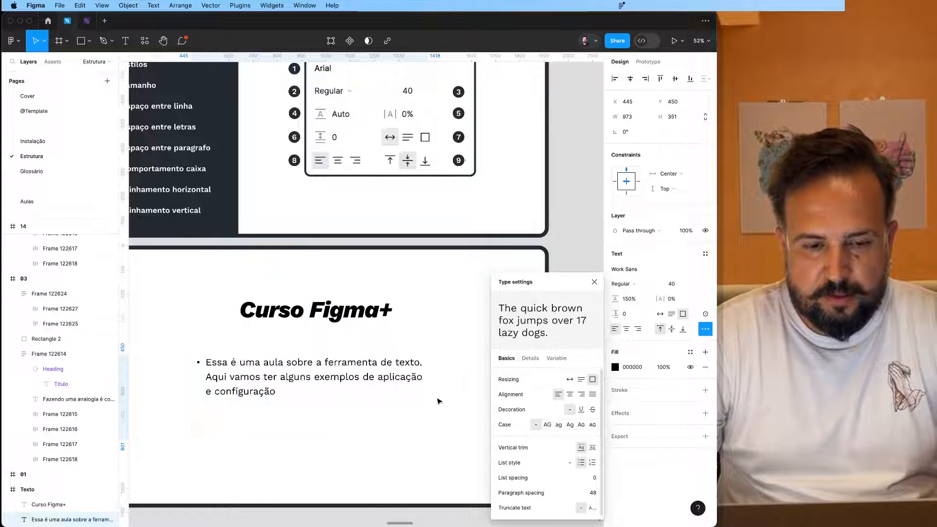
Step: Split the bulleted paragraph into three items, breaking before "ferramenta de texto." and before "Aqui vamos ter alguns exemplos"
double_click(332, 365)
click(326, 365)
key(Return)
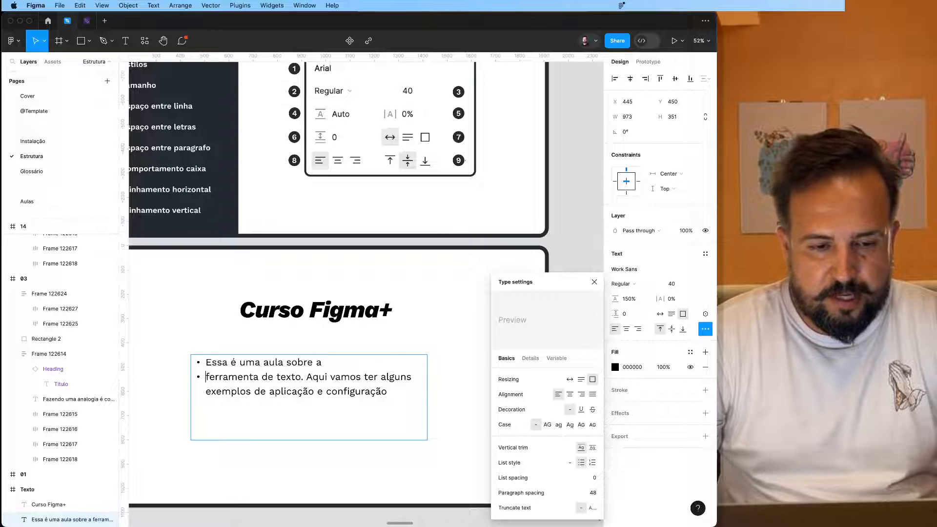
click(307, 377)
key(Return)
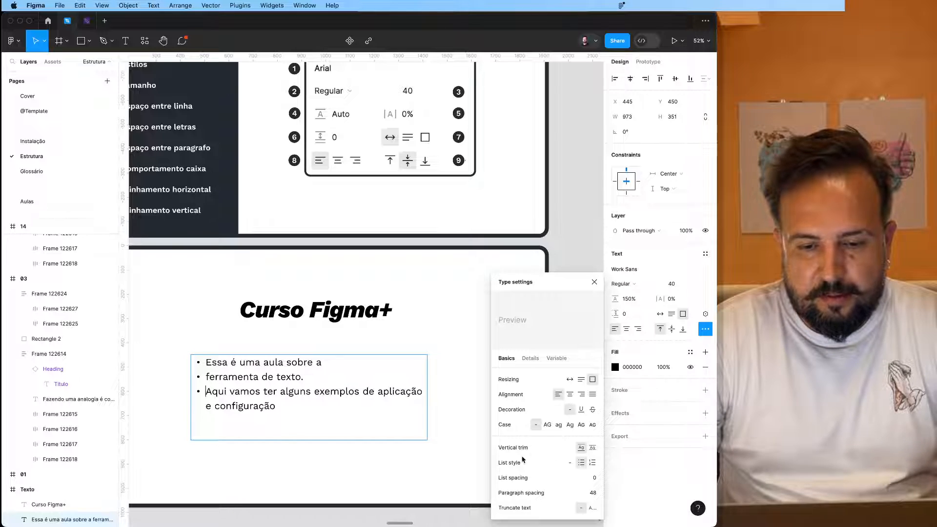
key(Escape)
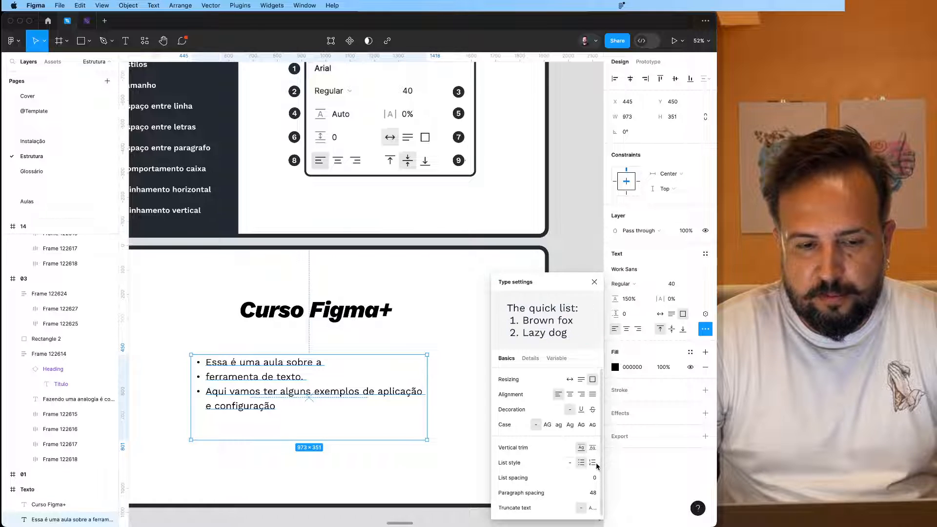
Step: Compare the text without a list style and return it to a bulleted list
click(568, 463)
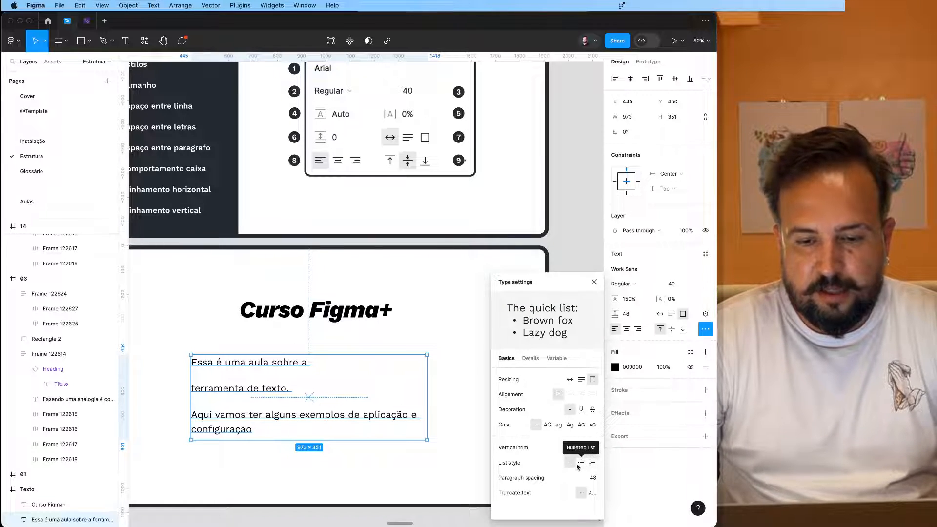
click(580, 462)
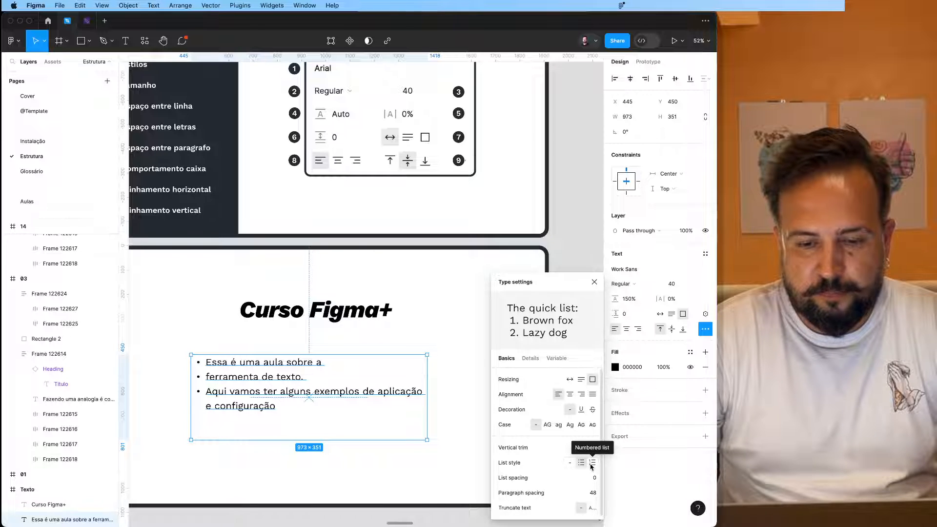
Step: Set the bulleted text's list spacing to 8 and its paragraph spacing to 64
click(597, 477)
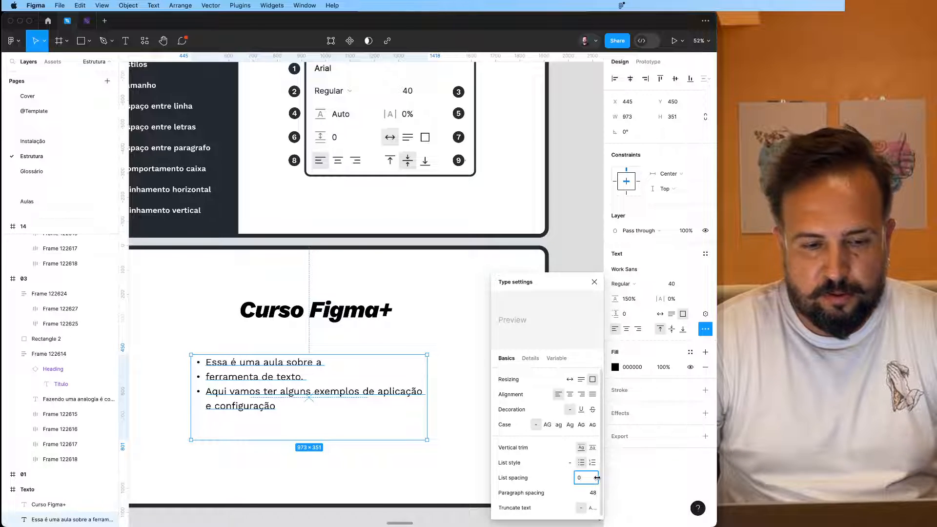
key(BackSpace)
text(8)
key(Return)
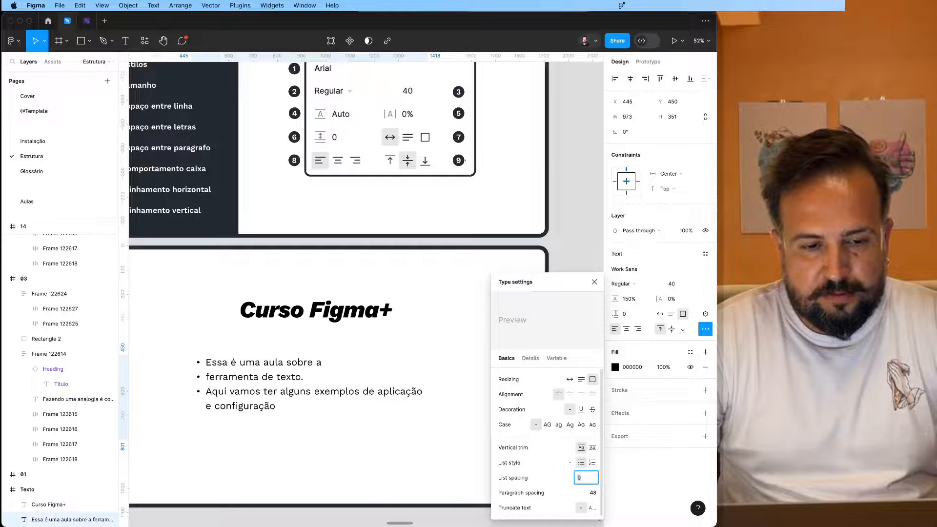
click(598, 494)
text(56)
key(Return)
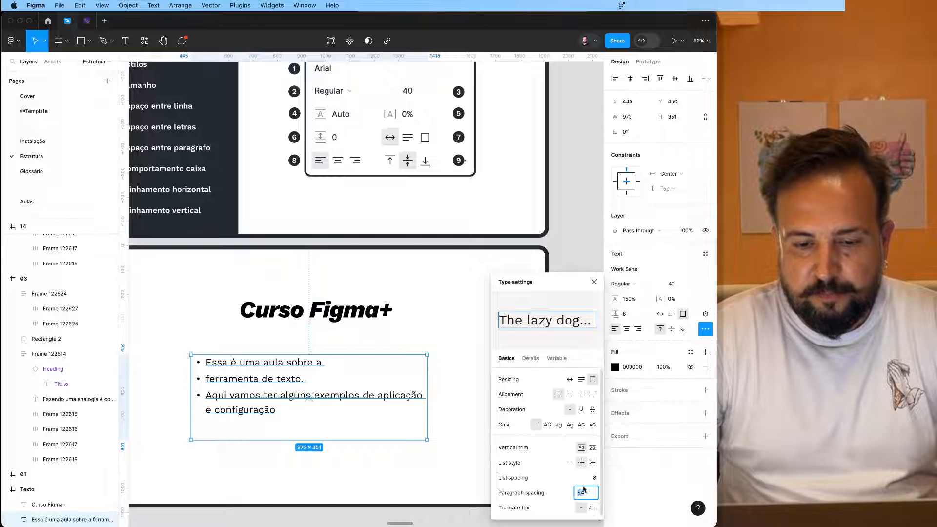
Step: Turn on text truncation for the bulleted list and shrink its text box to about 602 × 142
scroll(580, 478, down, 1)
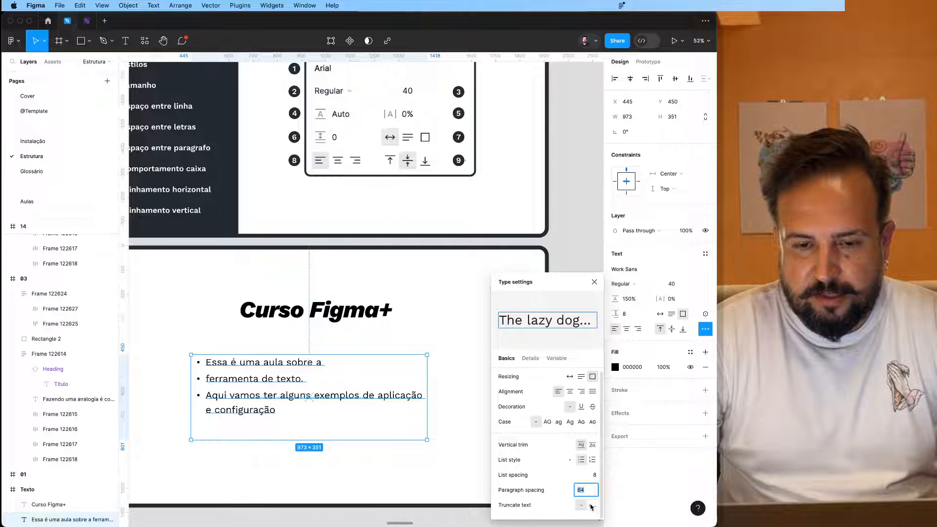
click(592, 506)
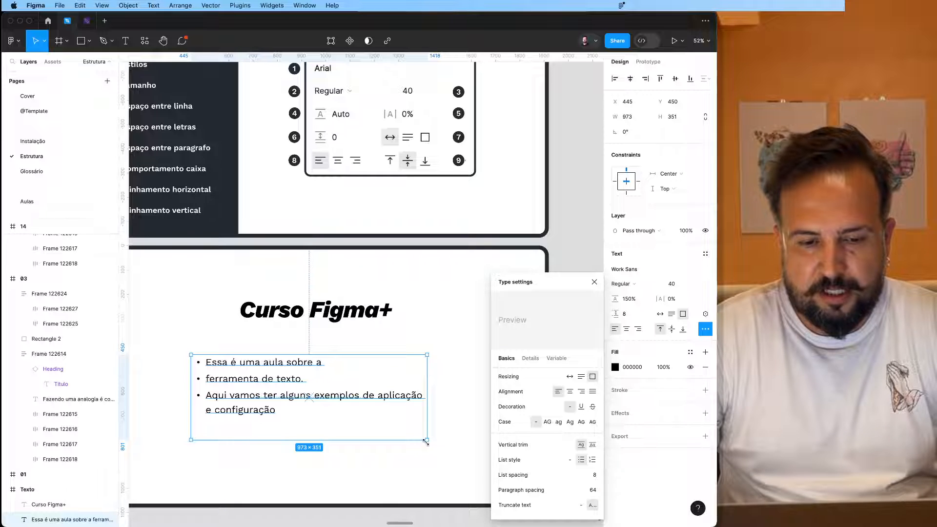
drag(426, 441, 337, 375)
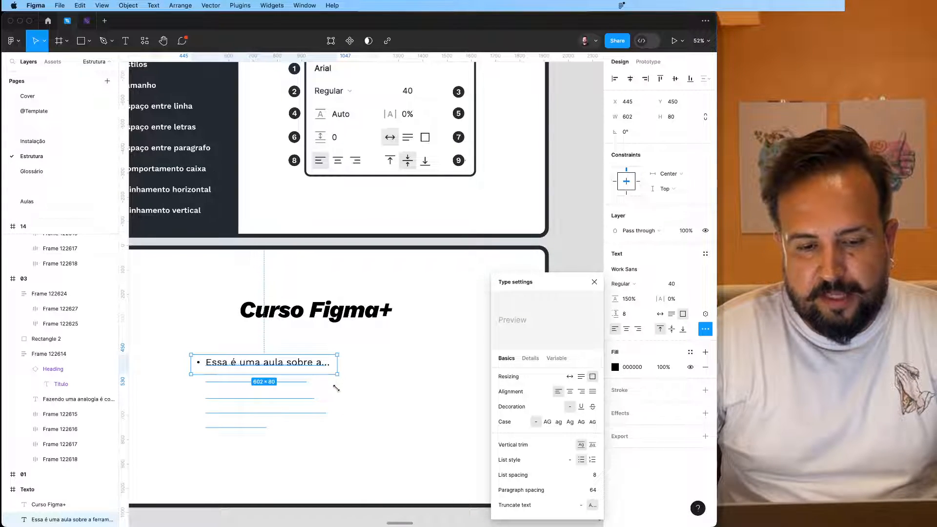
drag(336, 388, 336, 389)
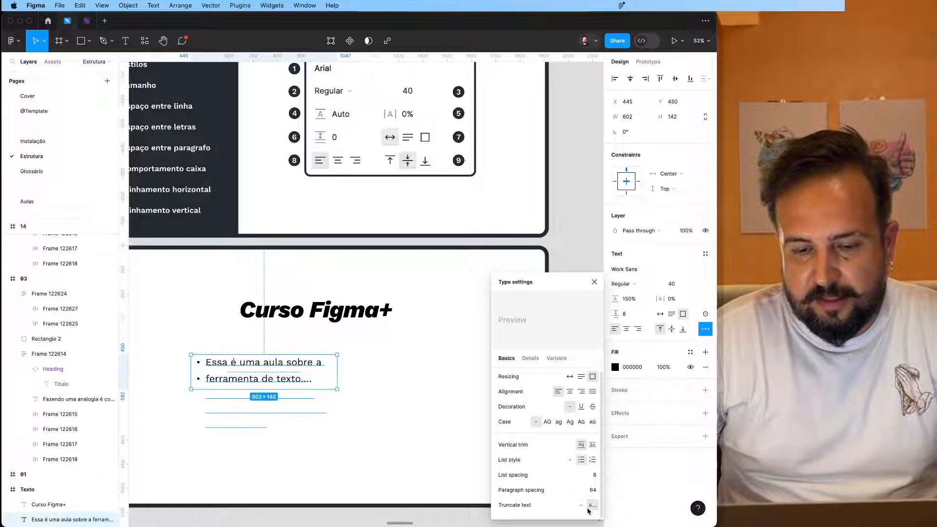
click(360, 405)
Step: Enlarge the truncated list's text box to about 1000 × 301
click(285, 372)
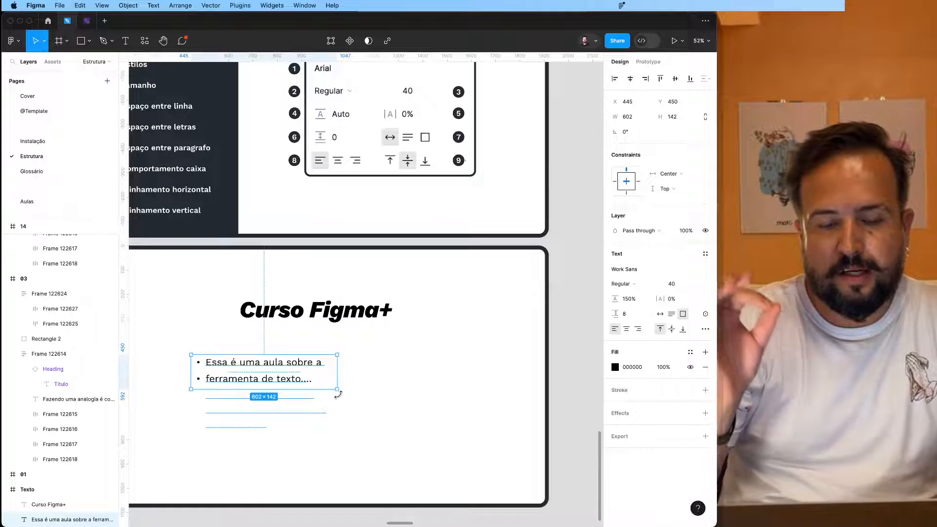
click(360, 400)
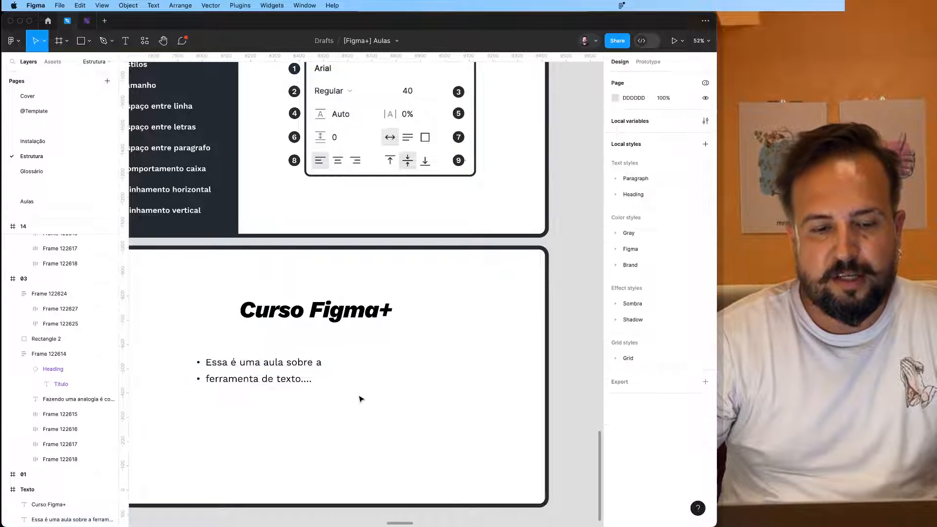
click(332, 388)
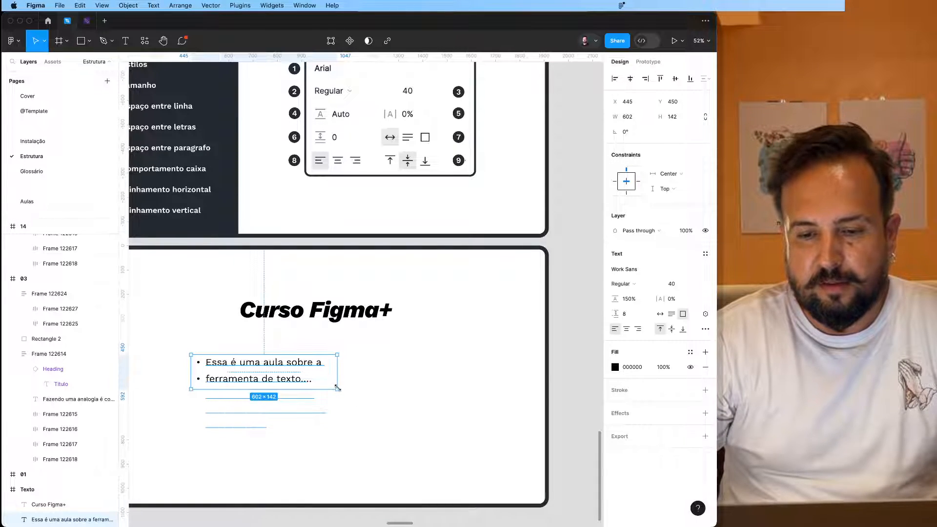
drag(337, 389, 433, 428)
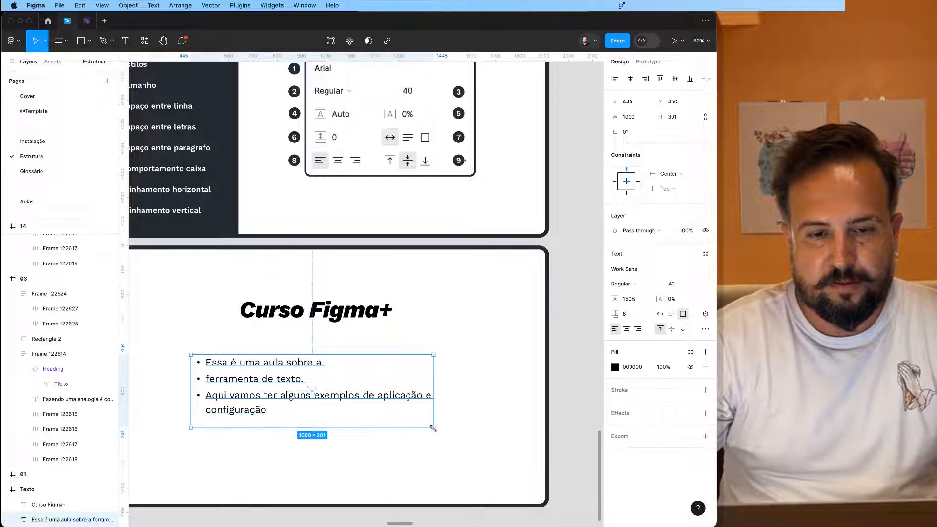
click(468, 438)
click(355, 397)
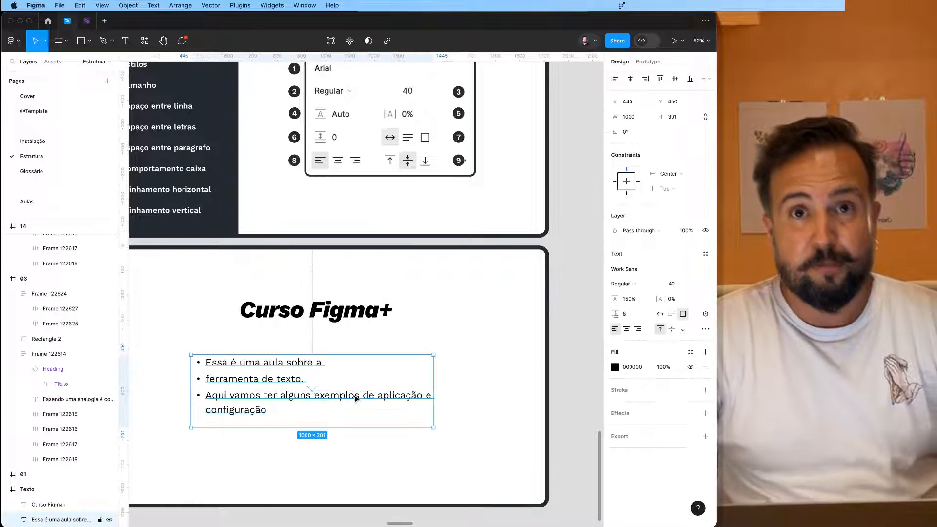